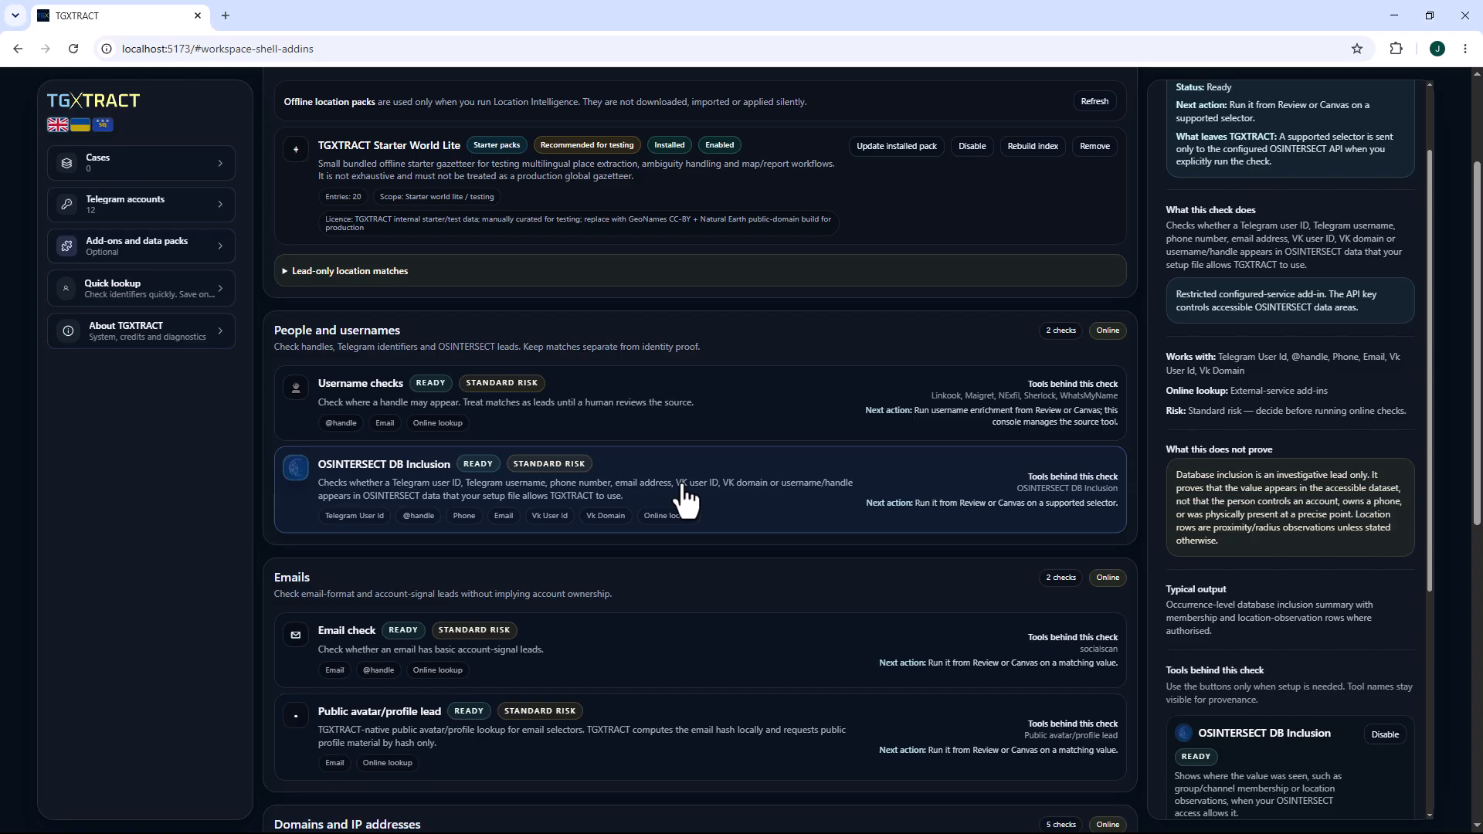
# Look over the Quick lookup window's identifier types and lookup inputs, and close it.
pyautogui.scroll(2, 664, 463)
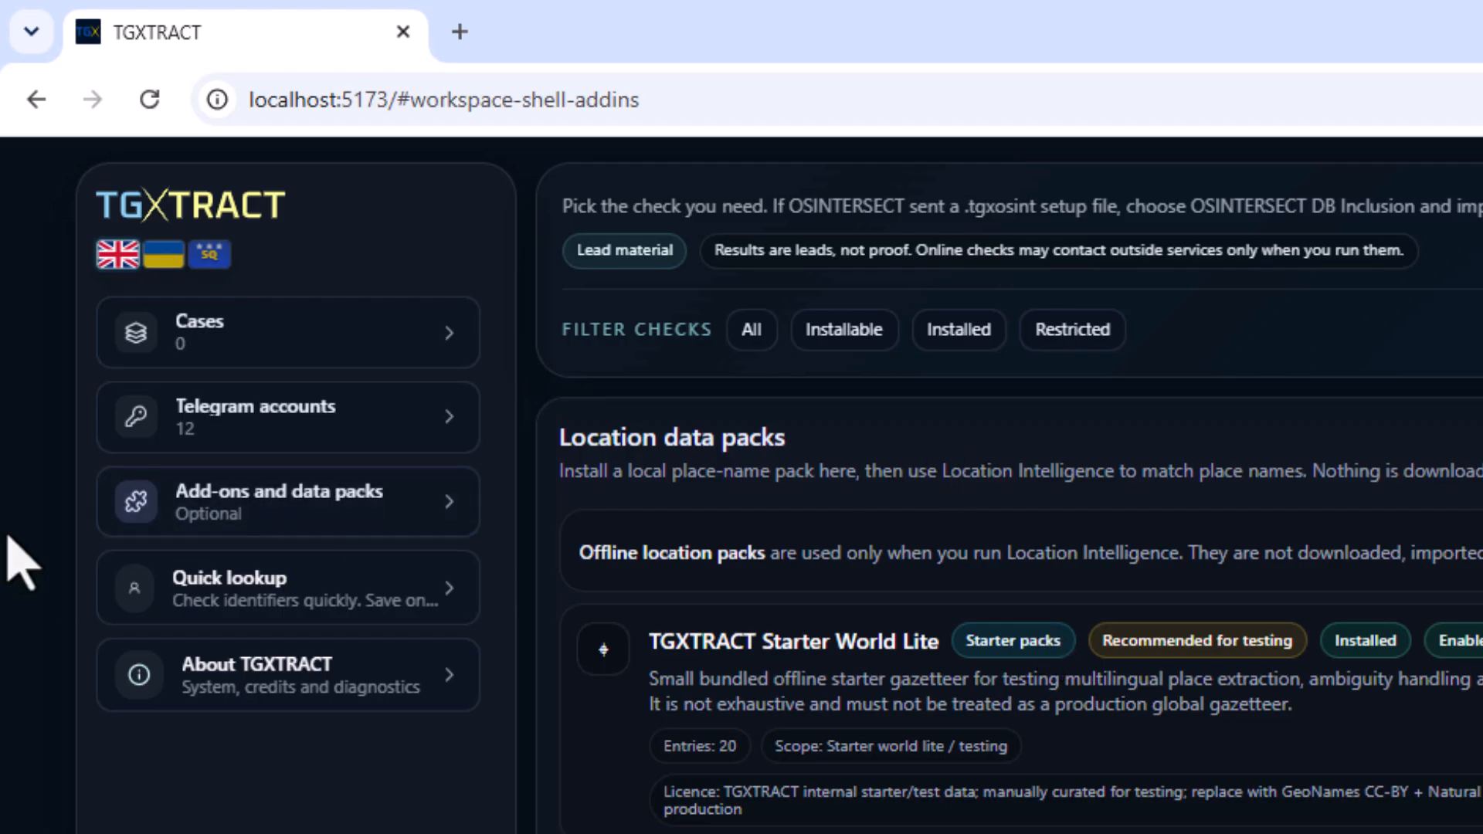
pyautogui.click(243, 607)
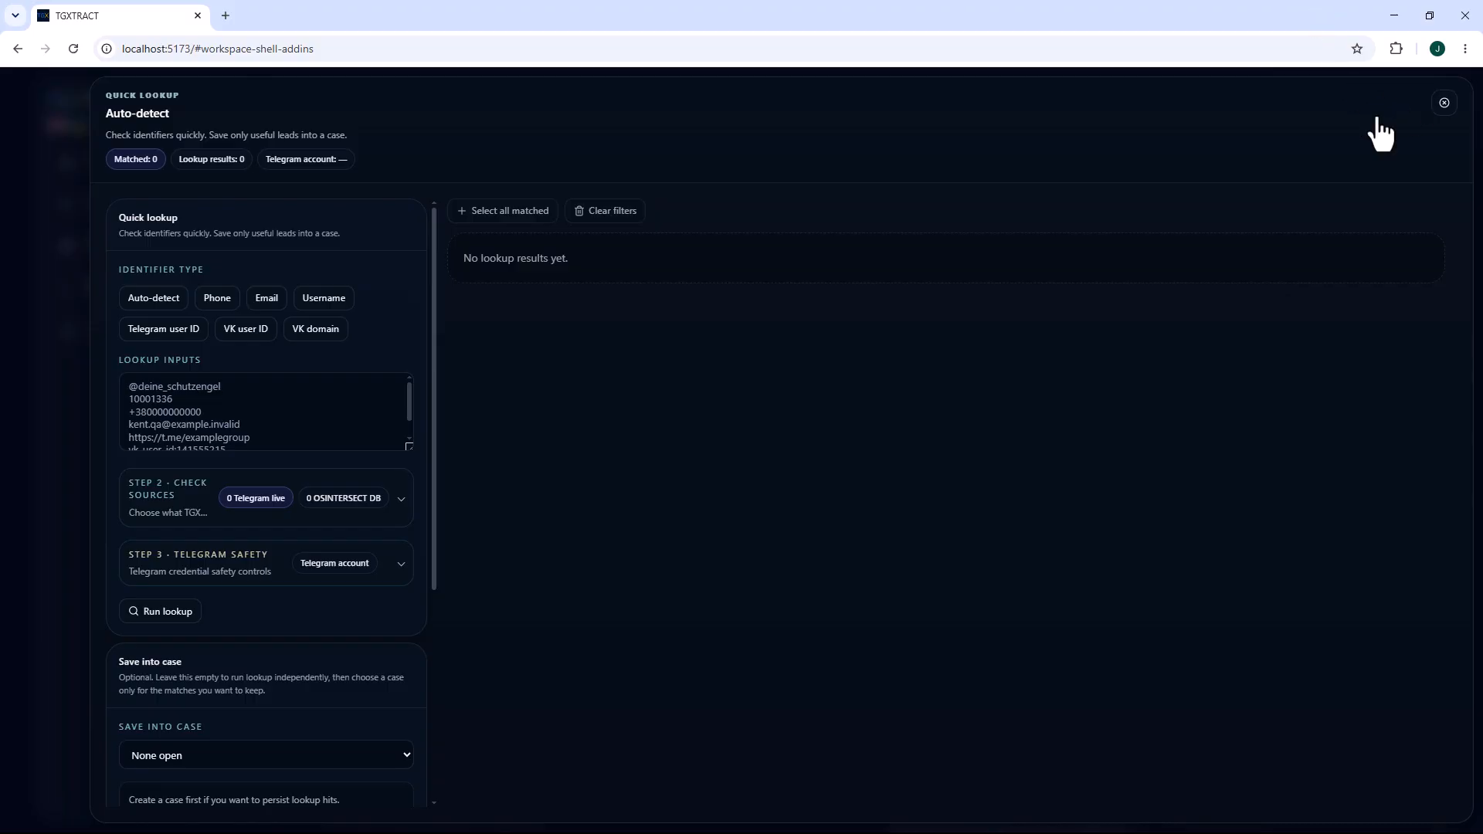
pyautogui.press('Escape')
# Start a new case named "Wagner Families" and complete its Direction stage with the overview and purpose left empty.
pyautogui.click(139, 166)
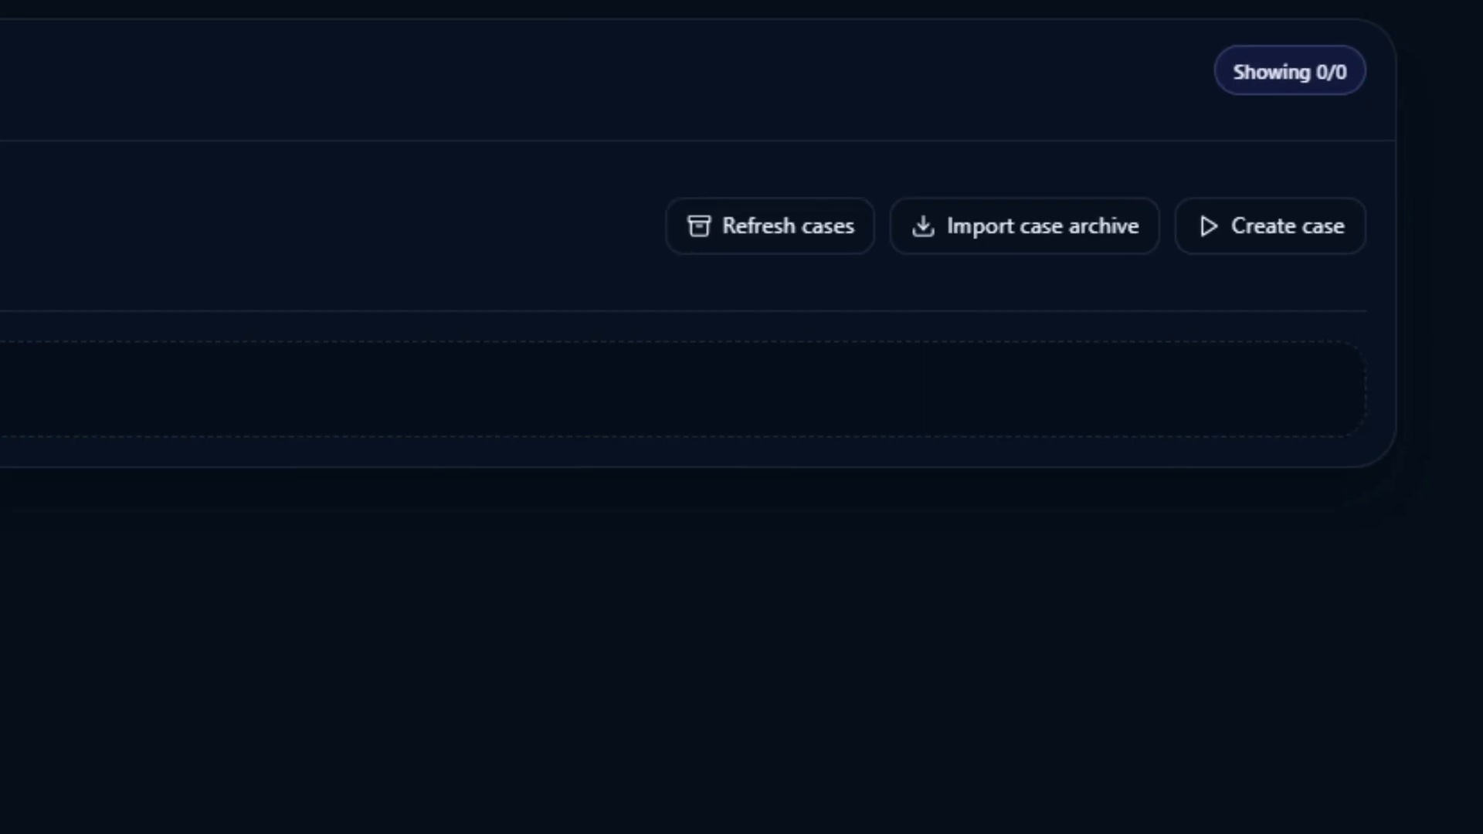
pyautogui.click(1291, 232)
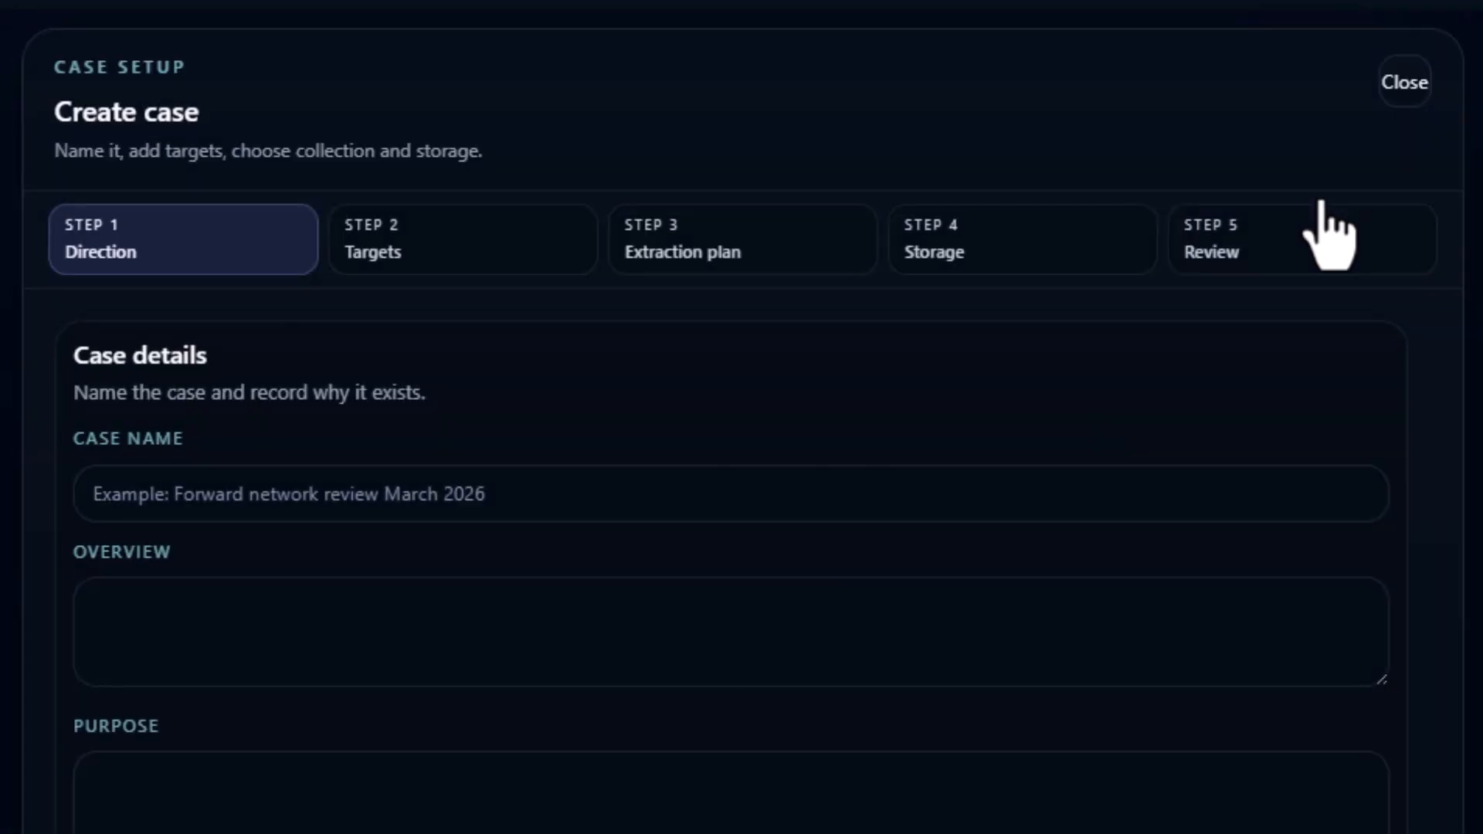
pyautogui.click(216, 511)
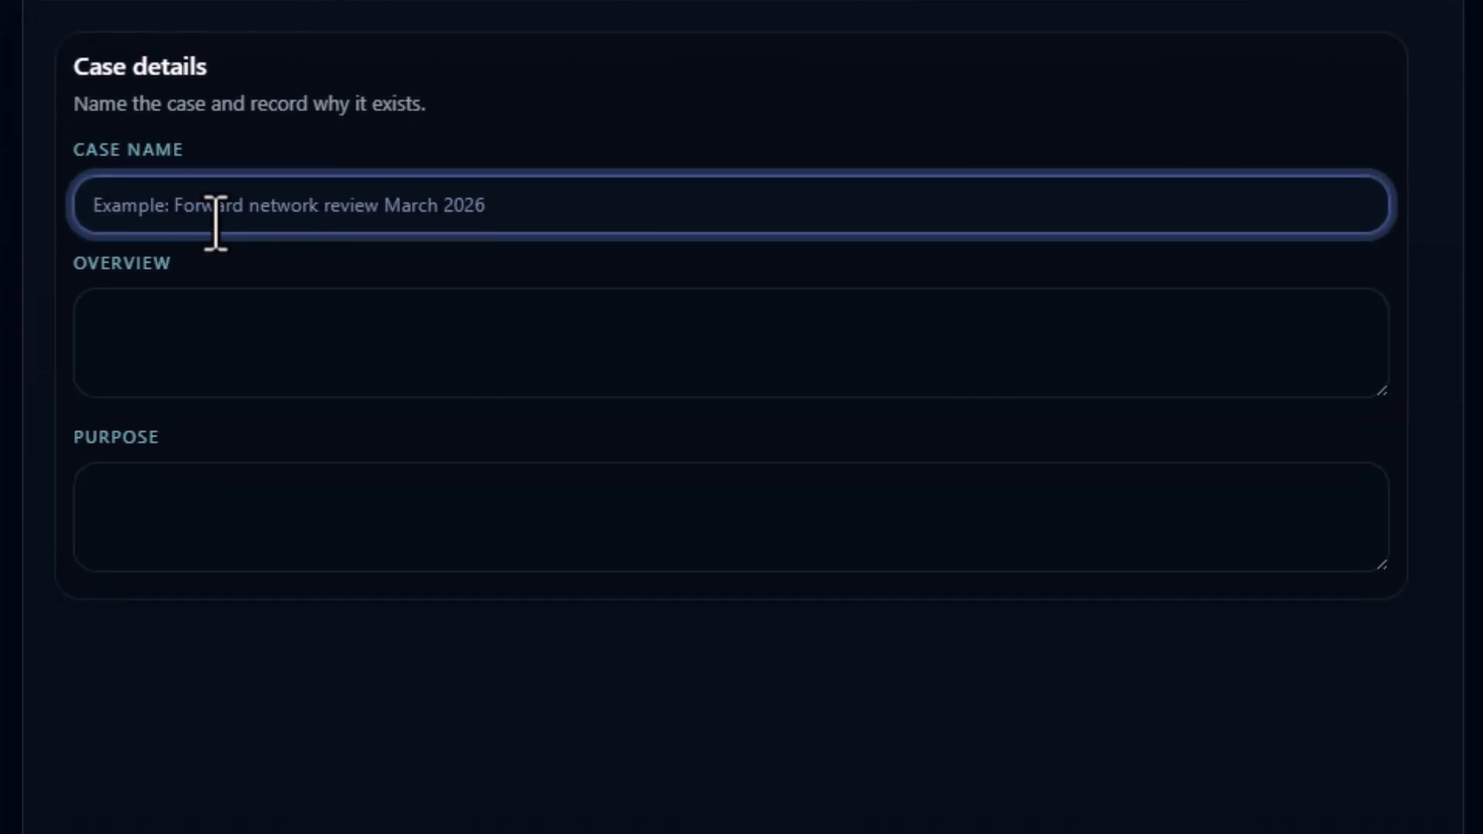
pyautogui.write('Wagner Families')
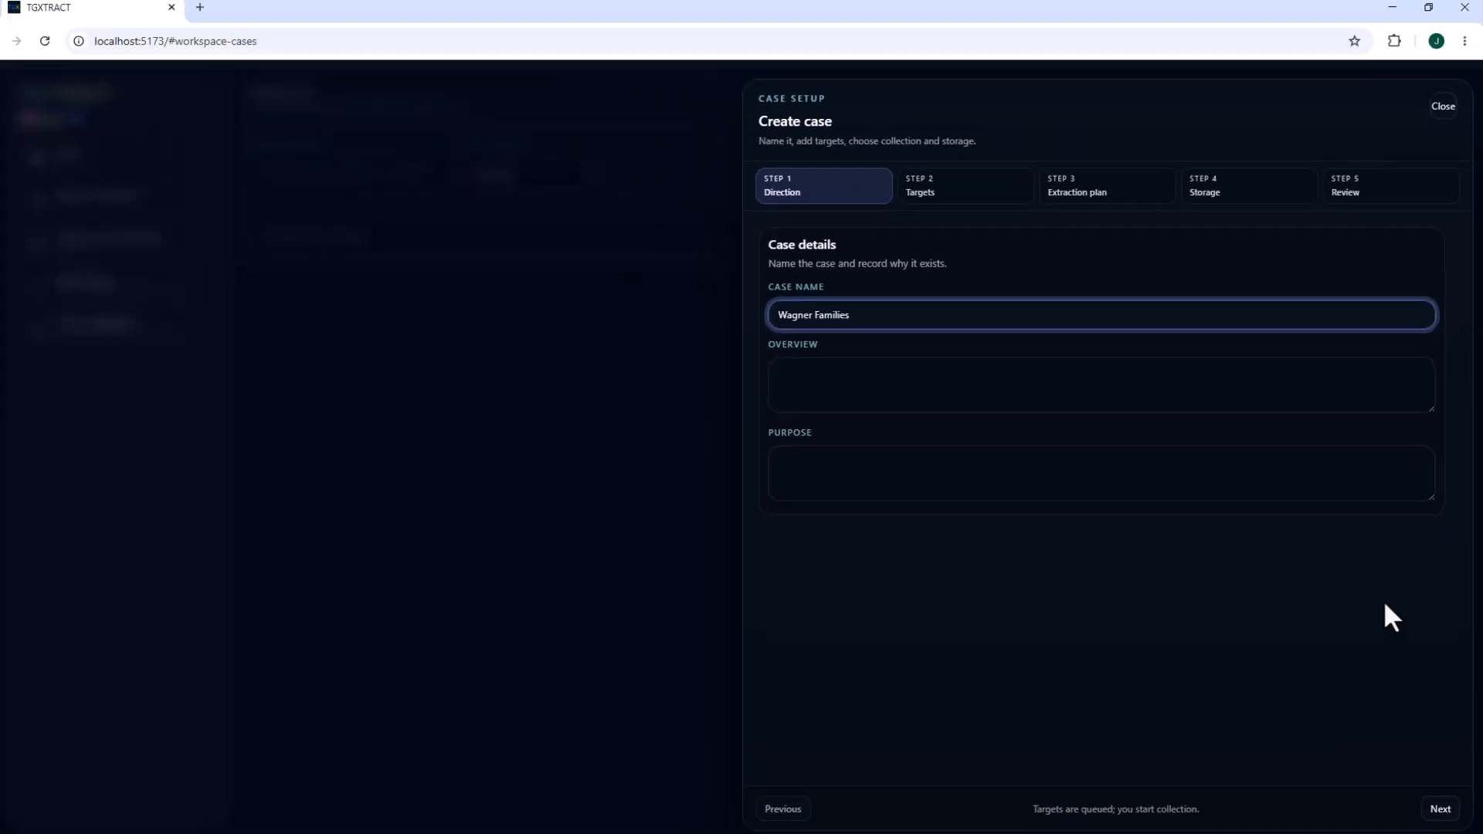
pyautogui.click(1441, 801)
pyautogui.click(841, 335)
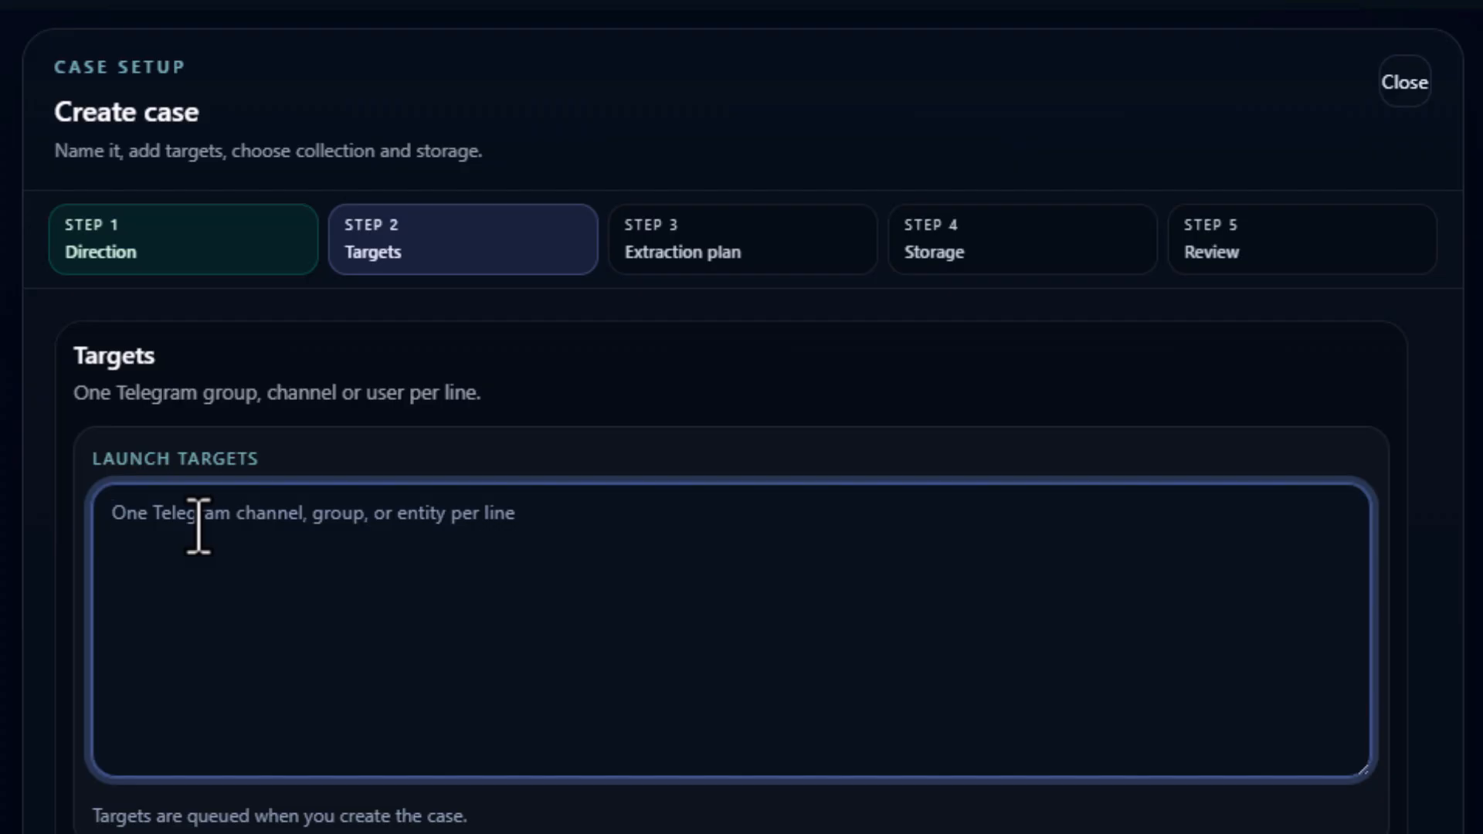
pyautogui.write('https://')
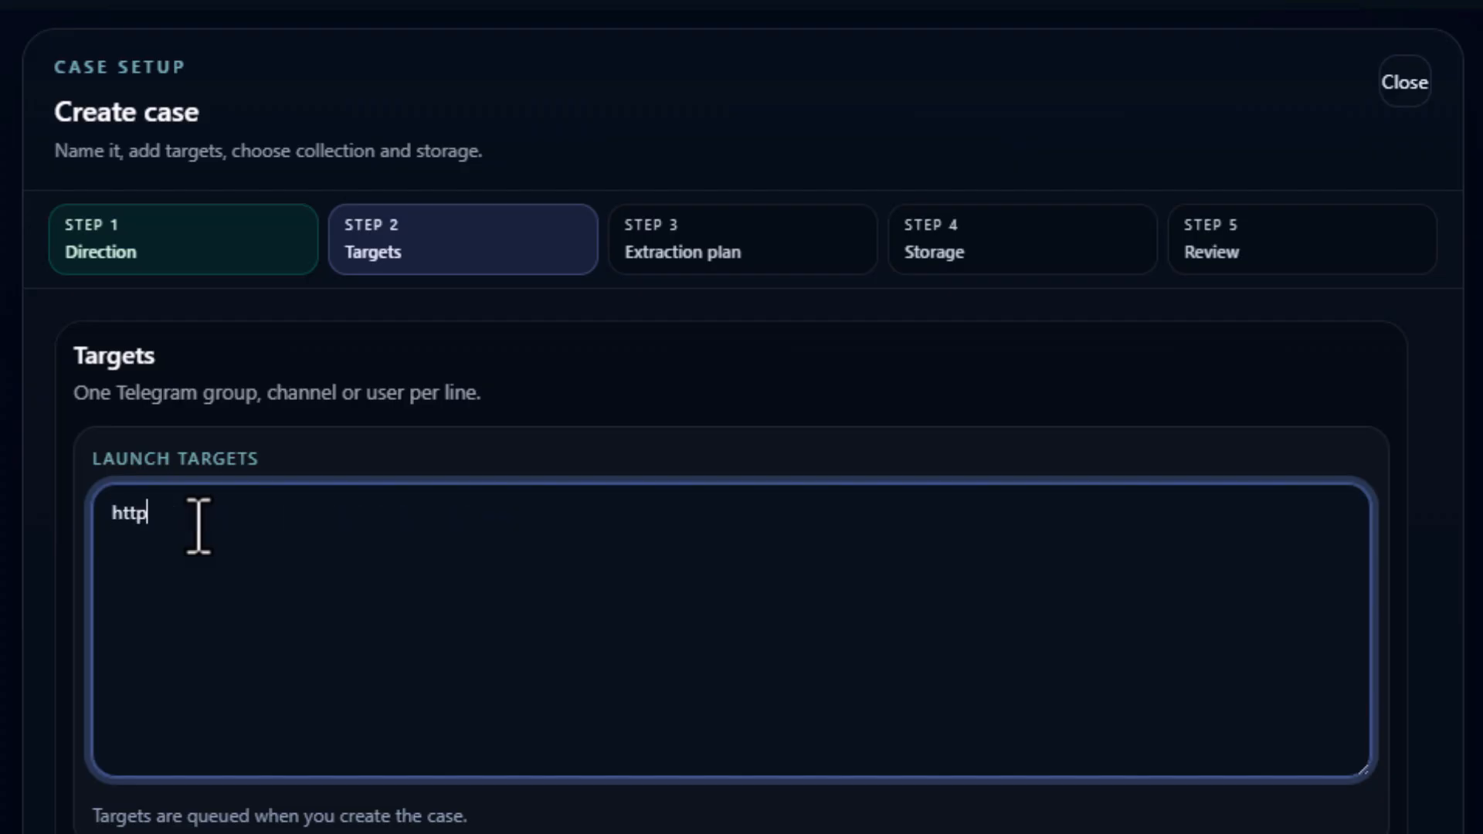
pyautogui.write('t.me/zkvagnerr1')
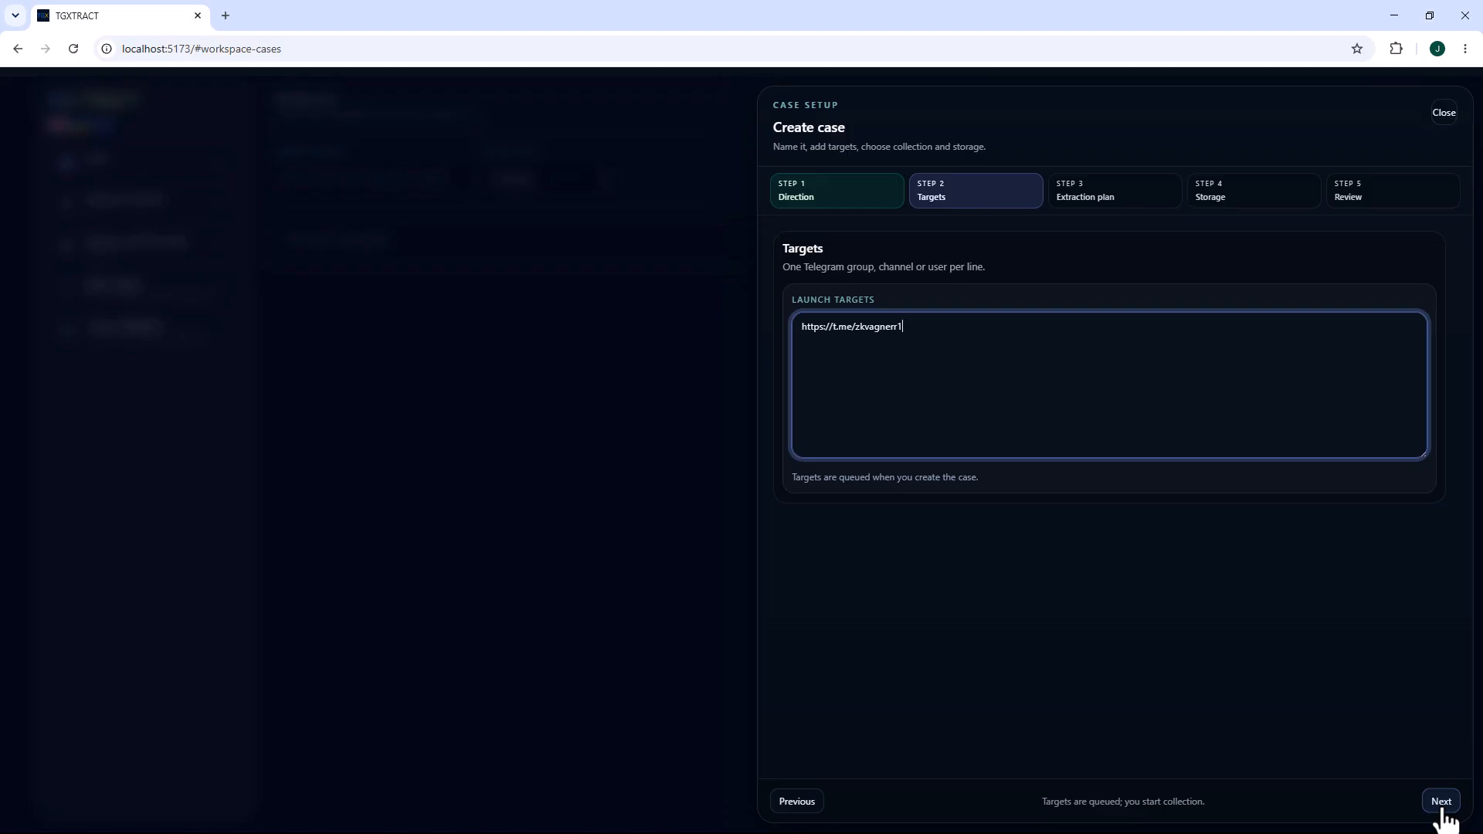
pyautogui.click(1441, 802)
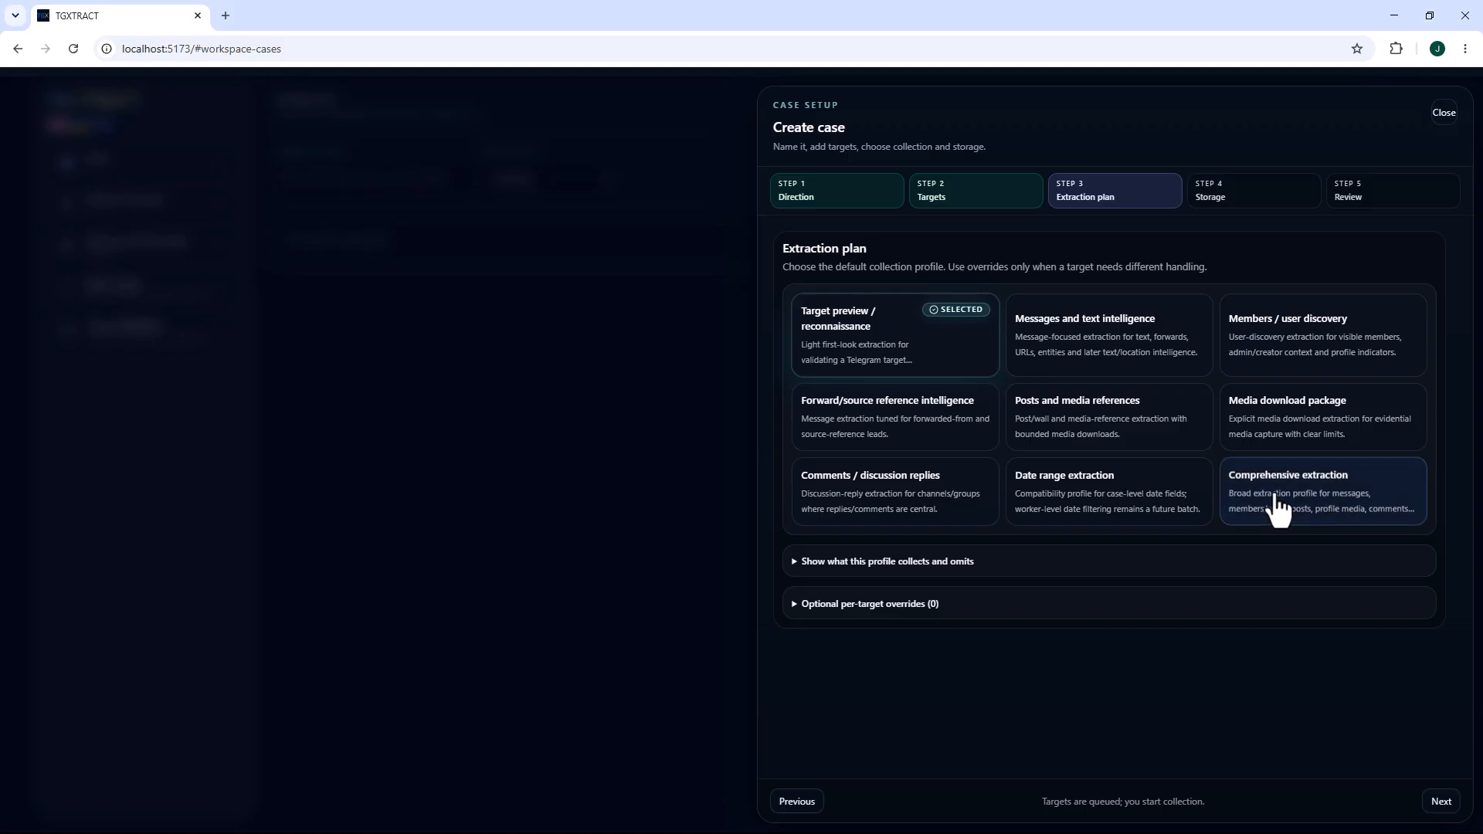
# Choose the Comprehensive extraction profile, keep media storage inside the case folder, and create the case.
pyautogui.click(1301, 510)
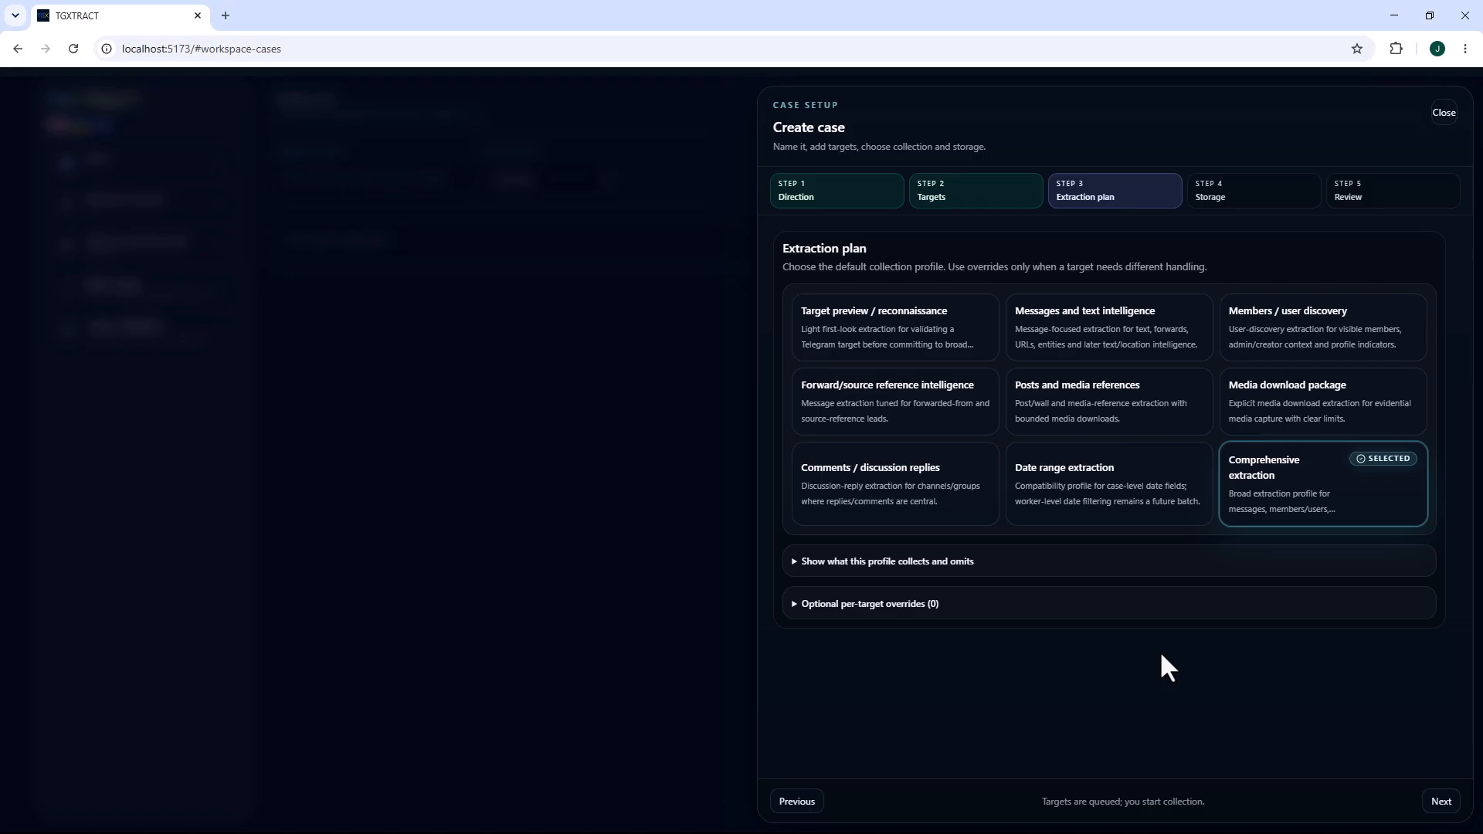
pyautogui.click(1442, 804)
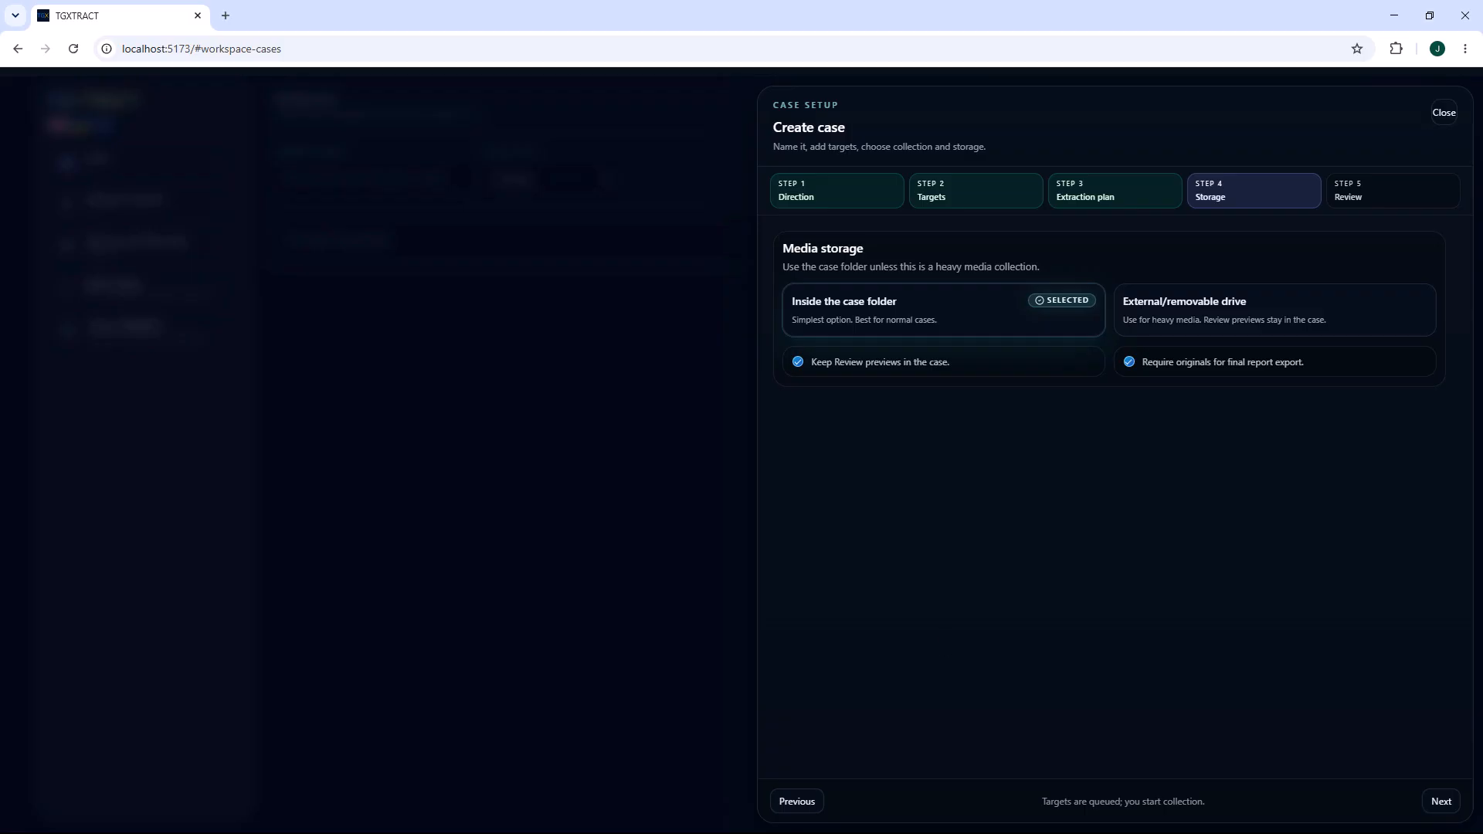
pyautogui.click(1441, 803)
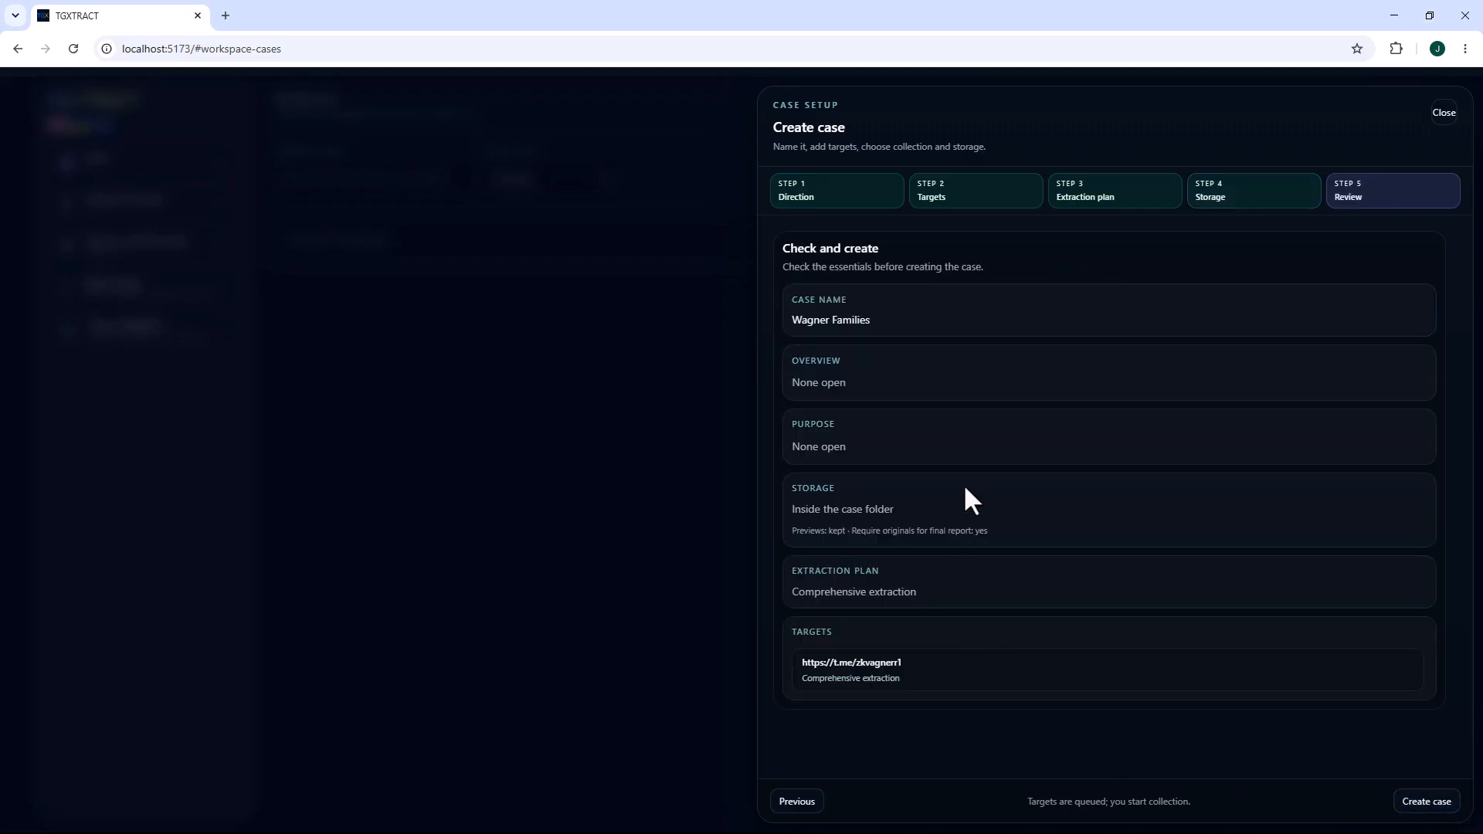
pyautogui.click(1426, 803)
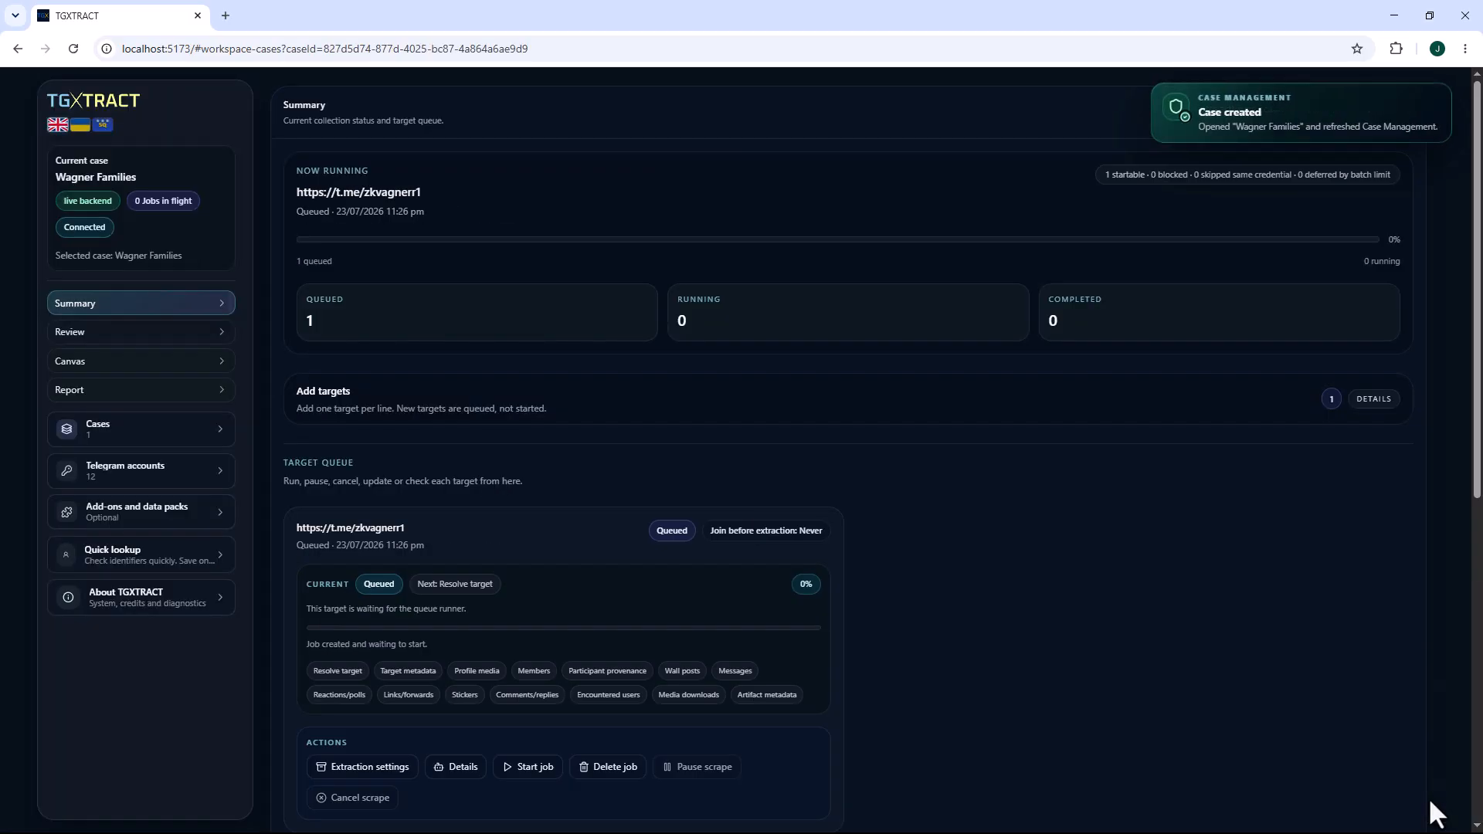
# Examine the queued target's extraction settings, including limits, media storage and join/leave options, and close them without saving.
pyautogui.scroll(-4, 927, 503)
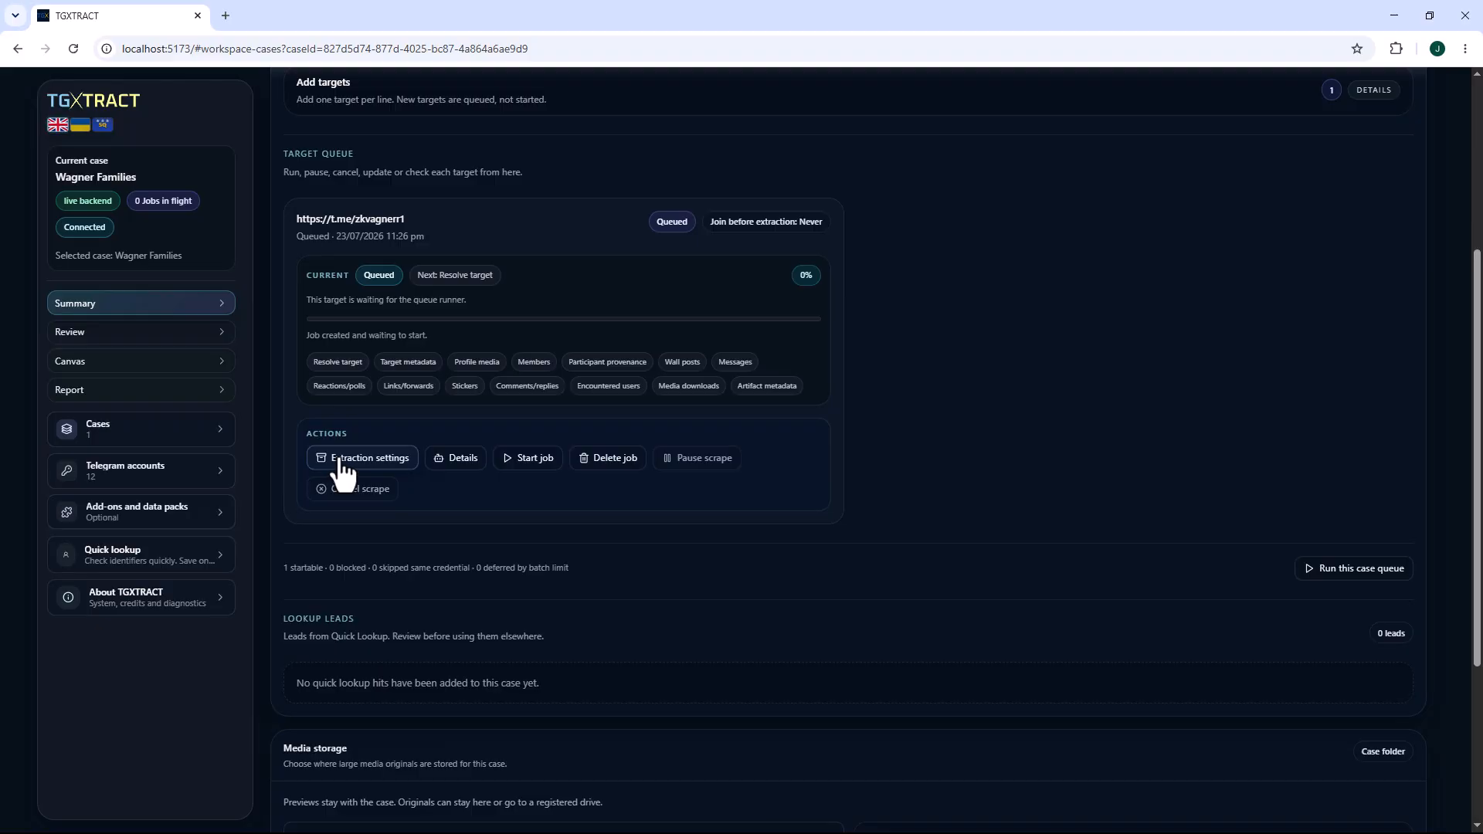
pyautogui.click(338, 462)
pyautogui.scroll(-1, 1236, 465)
pyautogui.scroll(-4, 1219, 465)
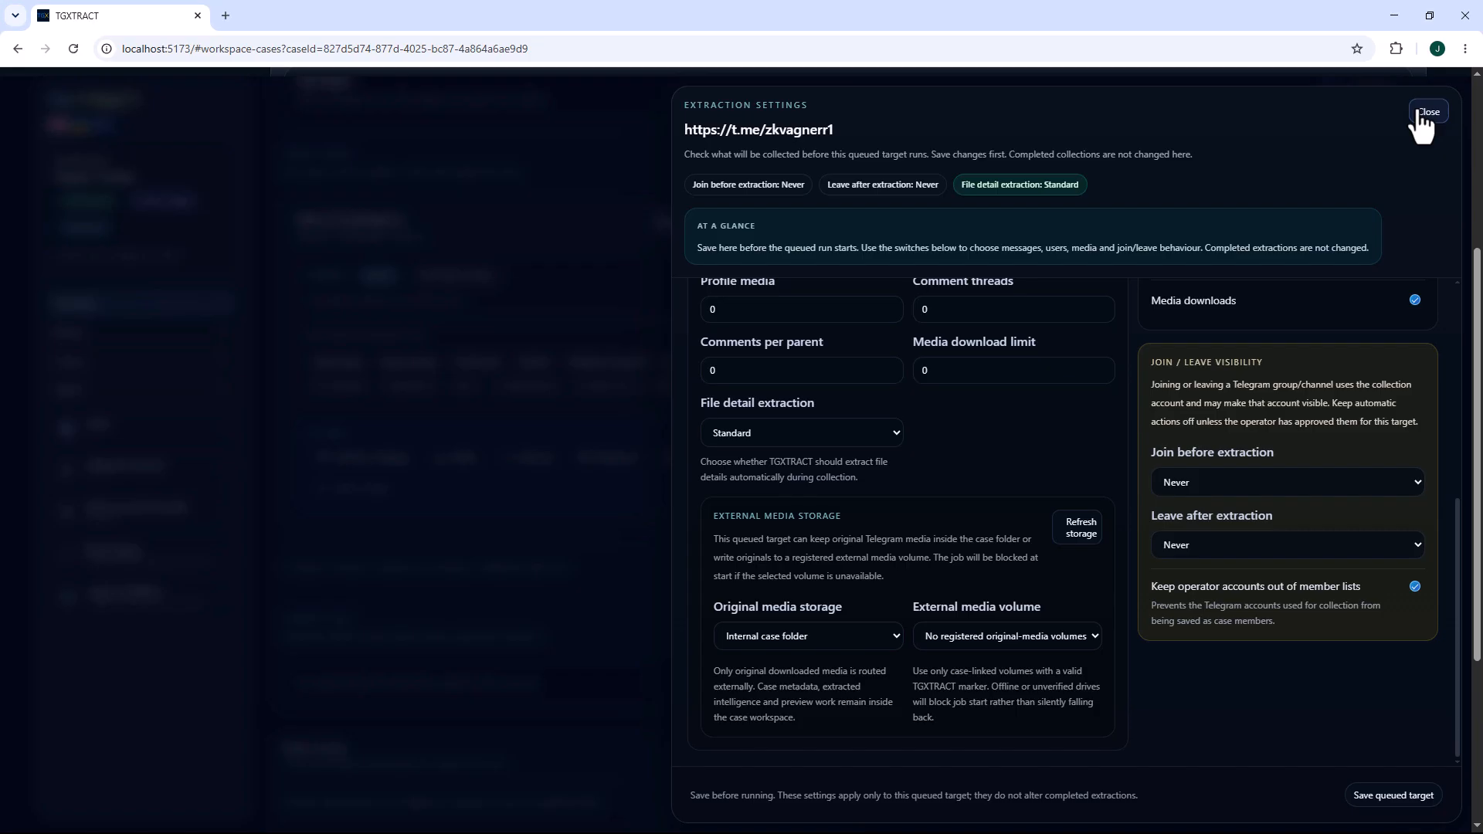
pyautogui.click(1423, 113)
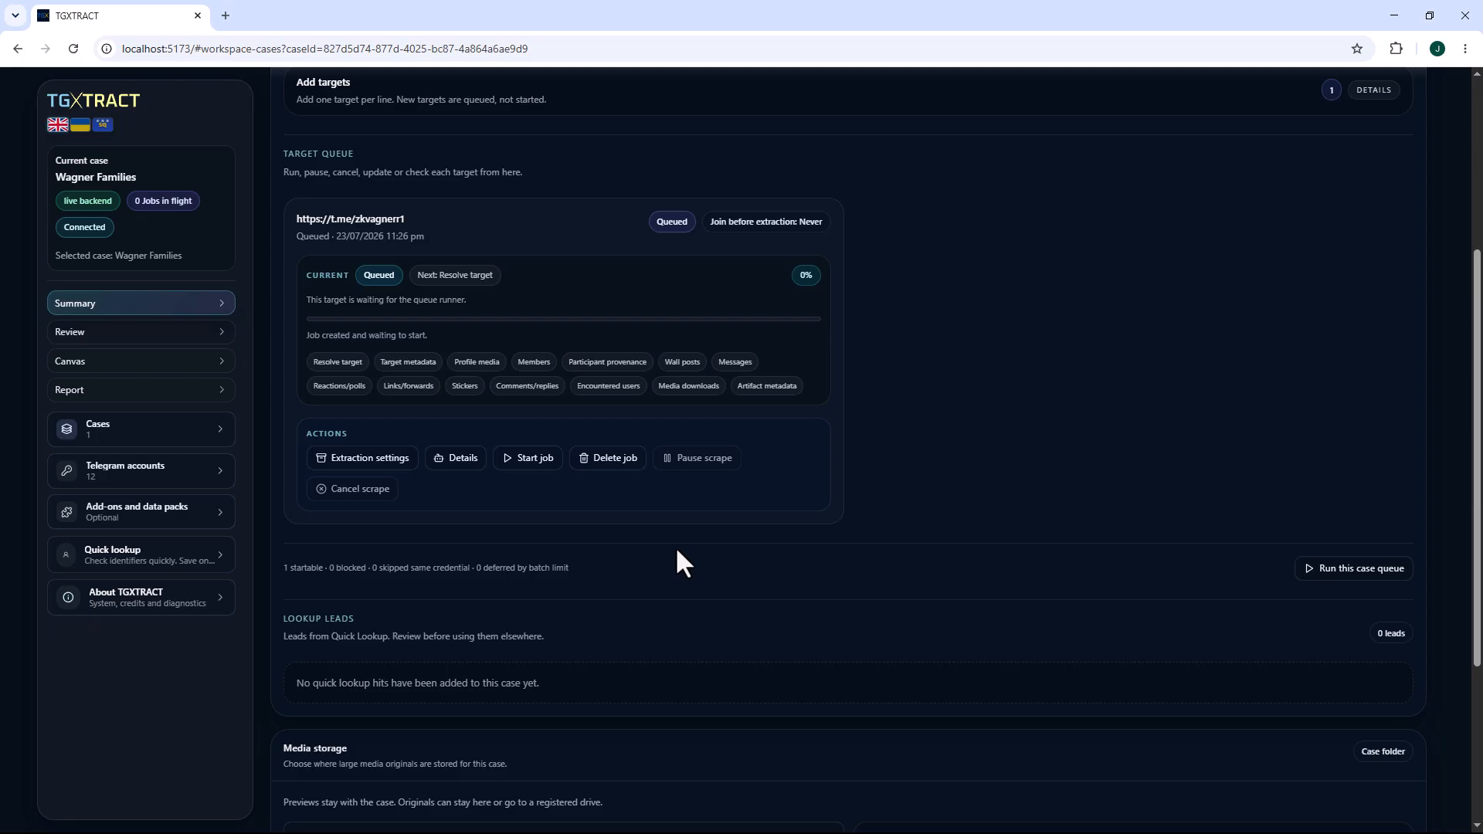
pyautogui.click(539, 459)
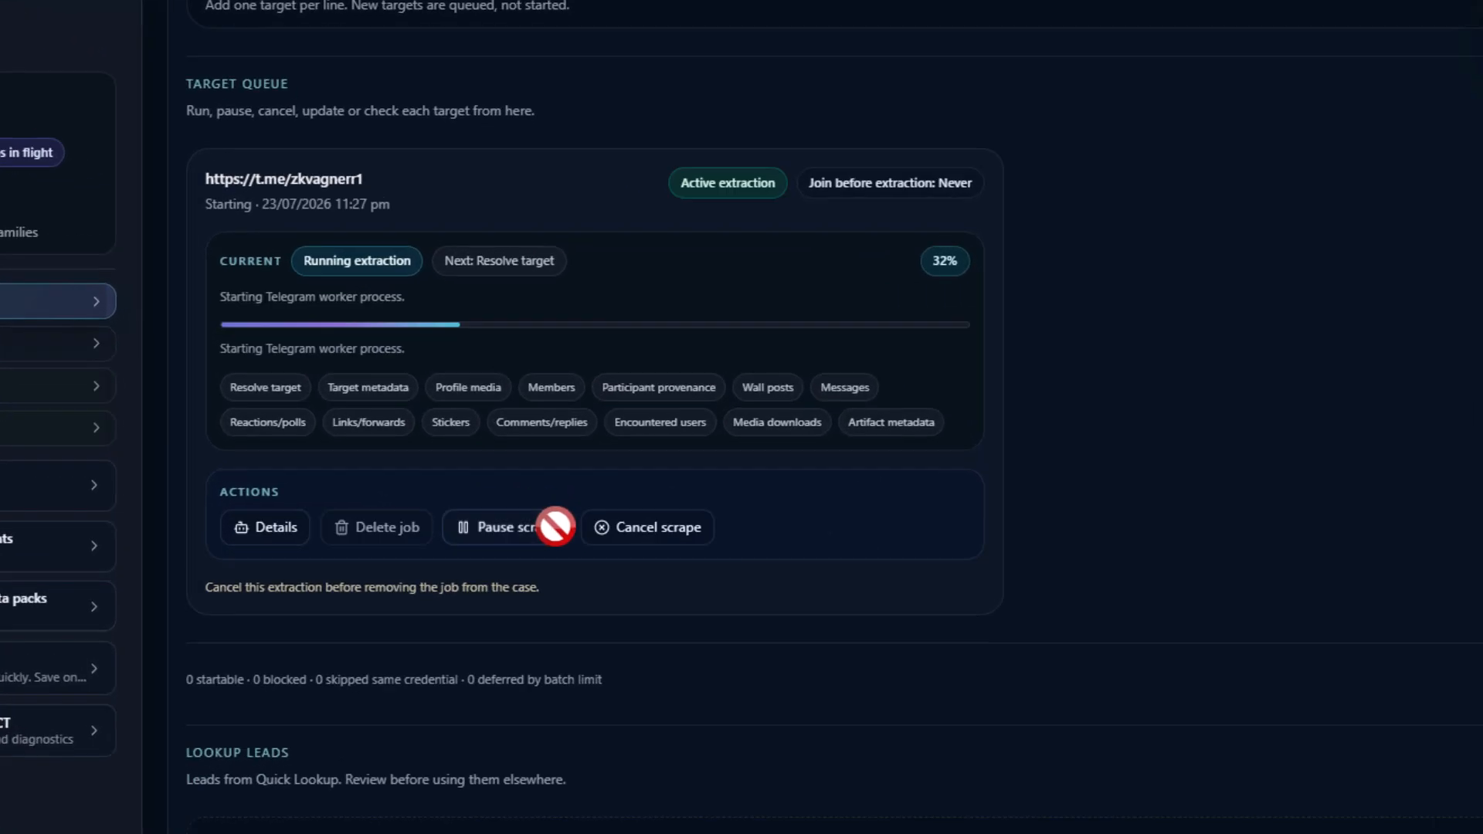
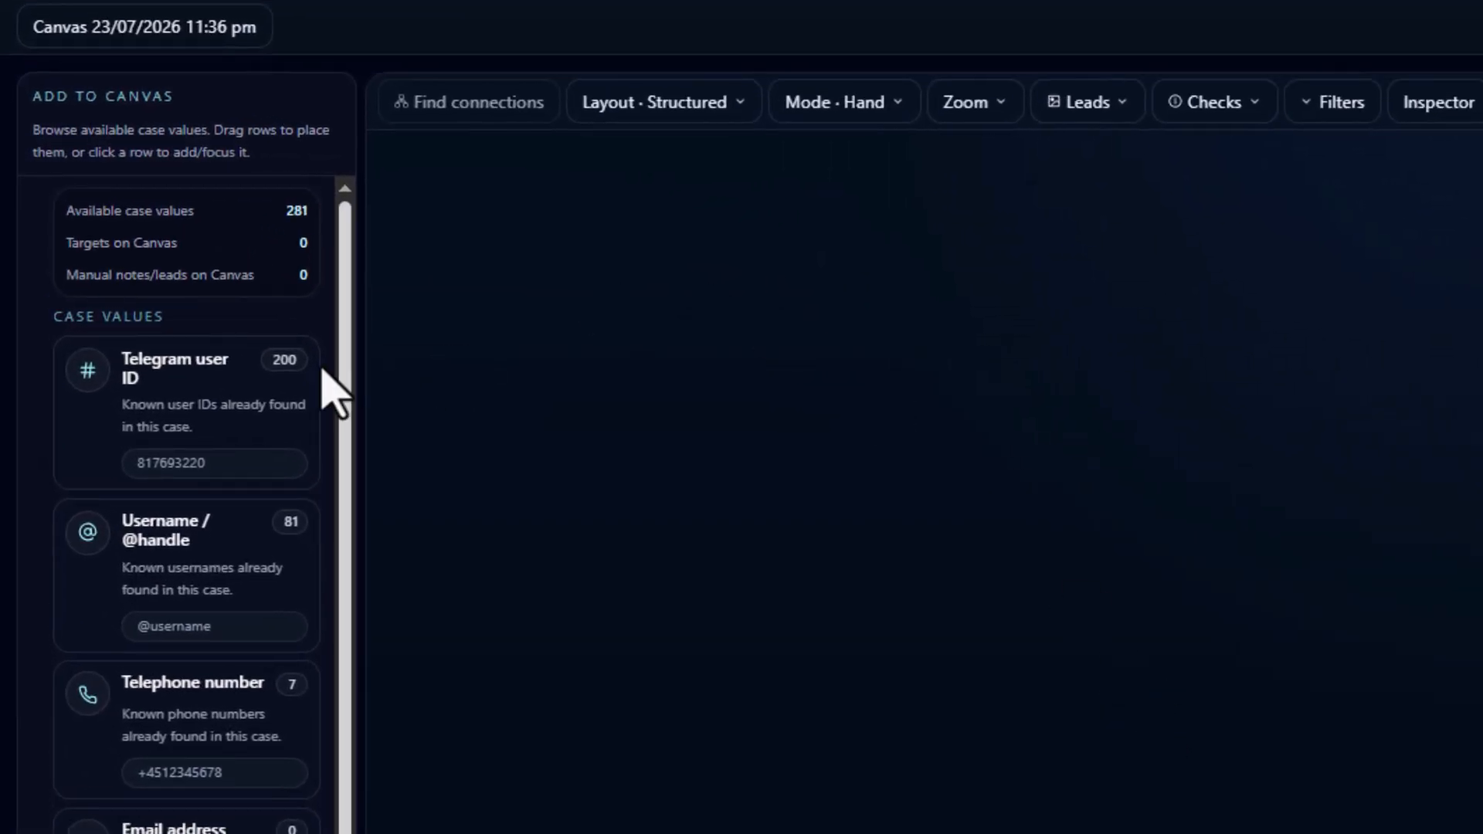
# Place the third listed Telegram user ID from the case values on the canvas and run the OSINTERSECT DB external check on it.
pyautogui.click(183, 410)
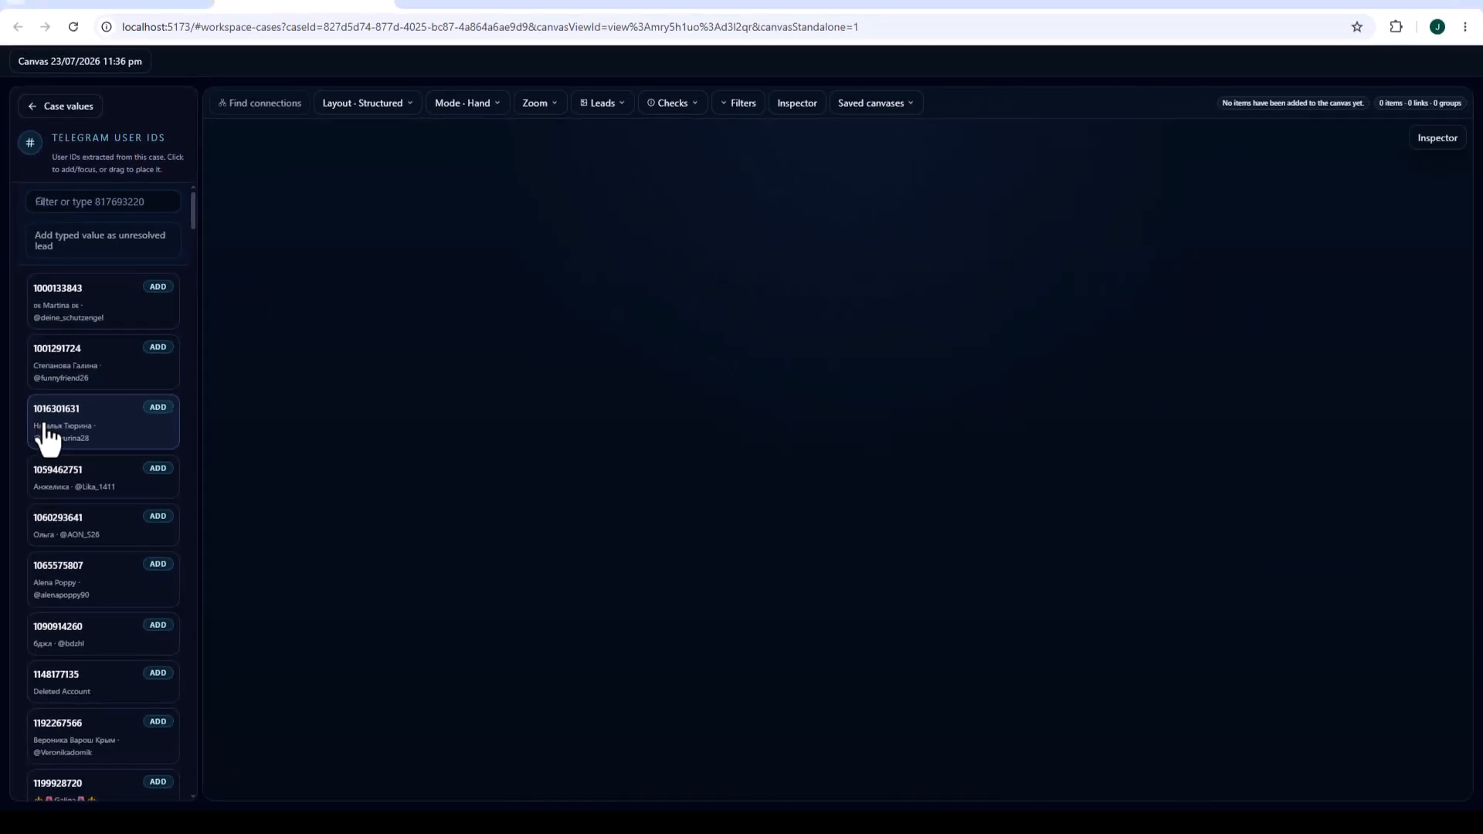
pyautogui.moveTo(48, 438); pyautogui.dragTo(427, 222)
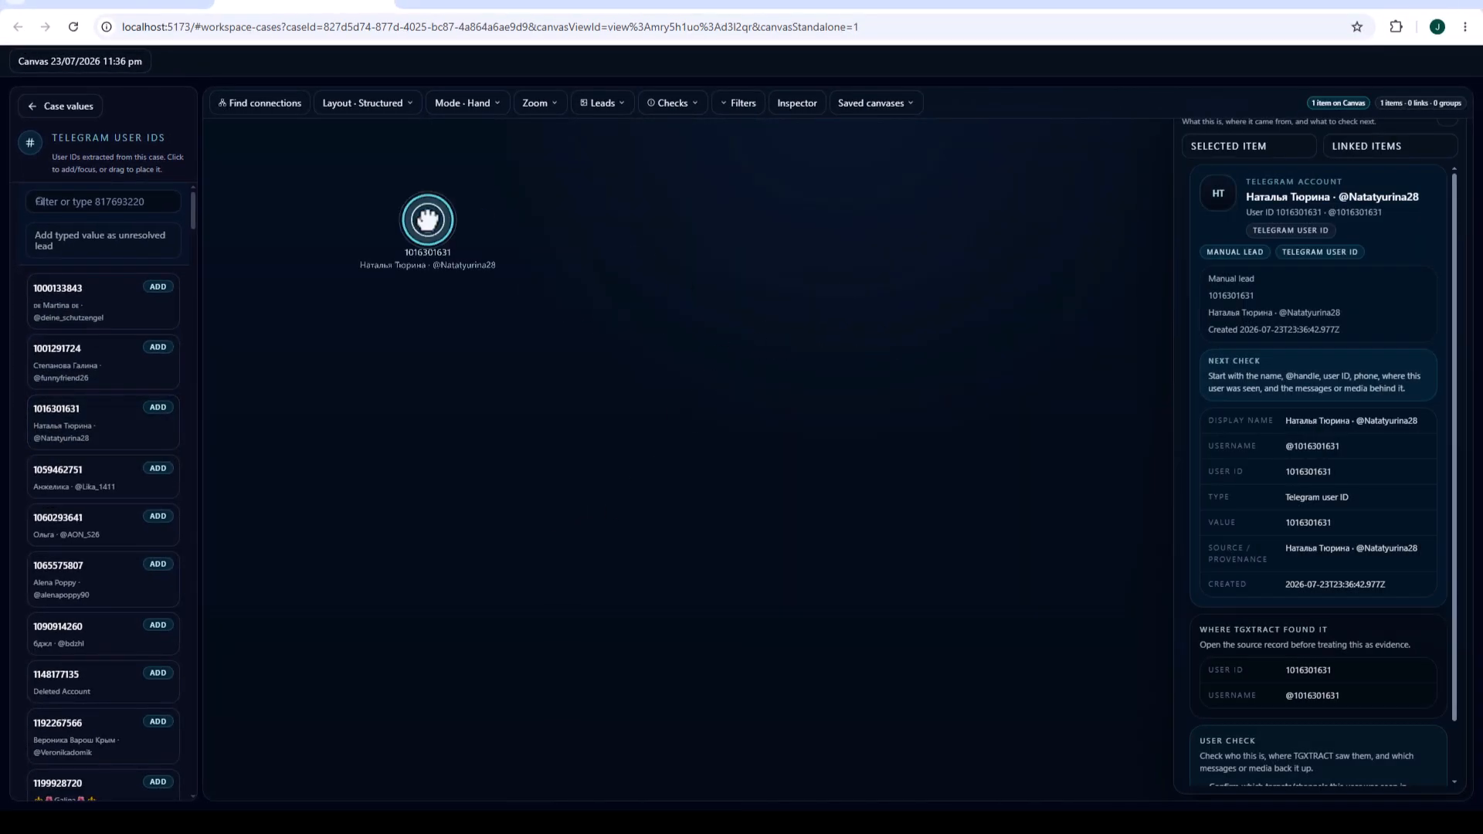
pyautogui.rightClick(427, 220)
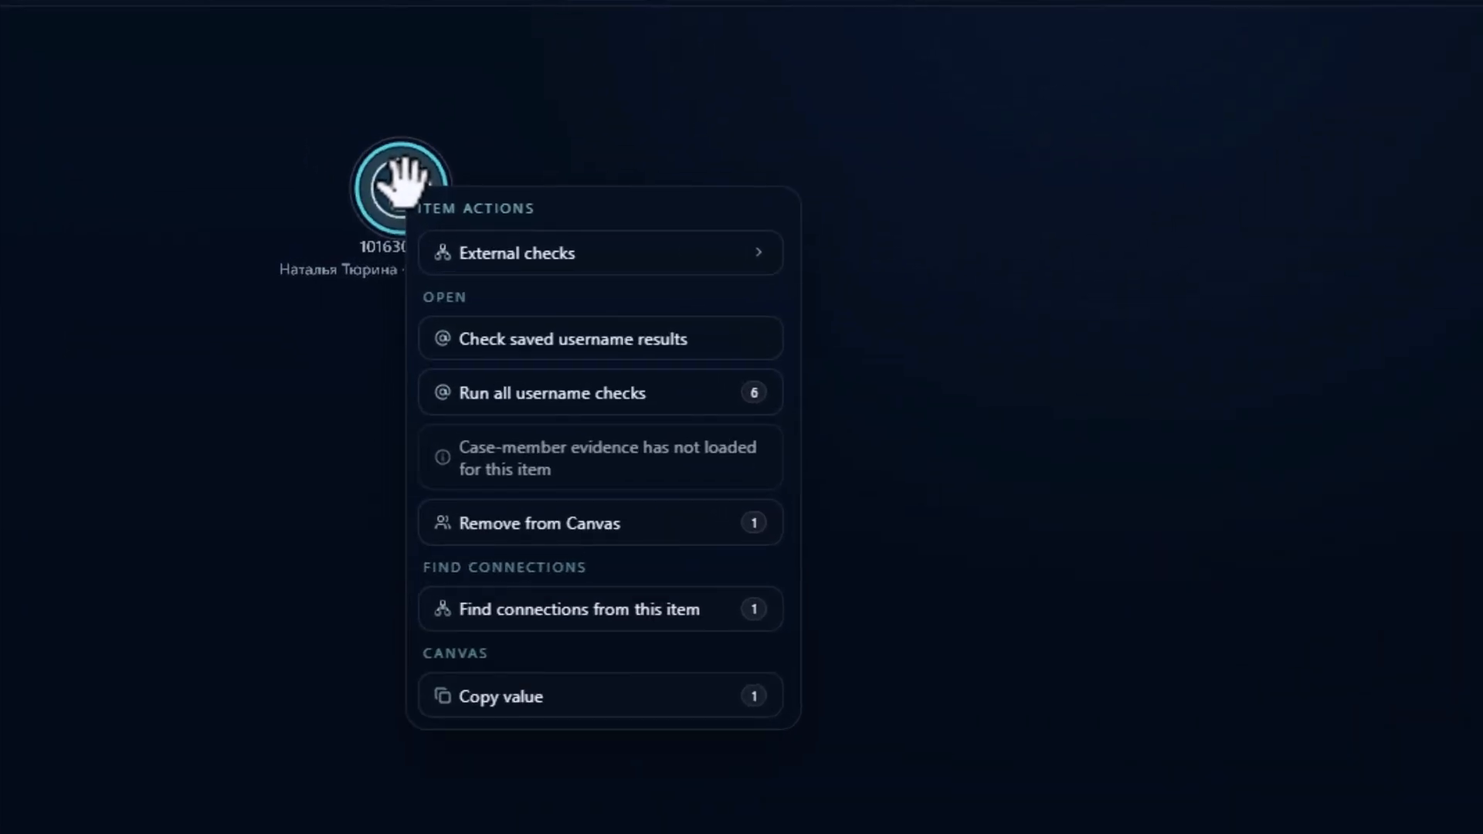
pyautogui.moveTo(513, 258)
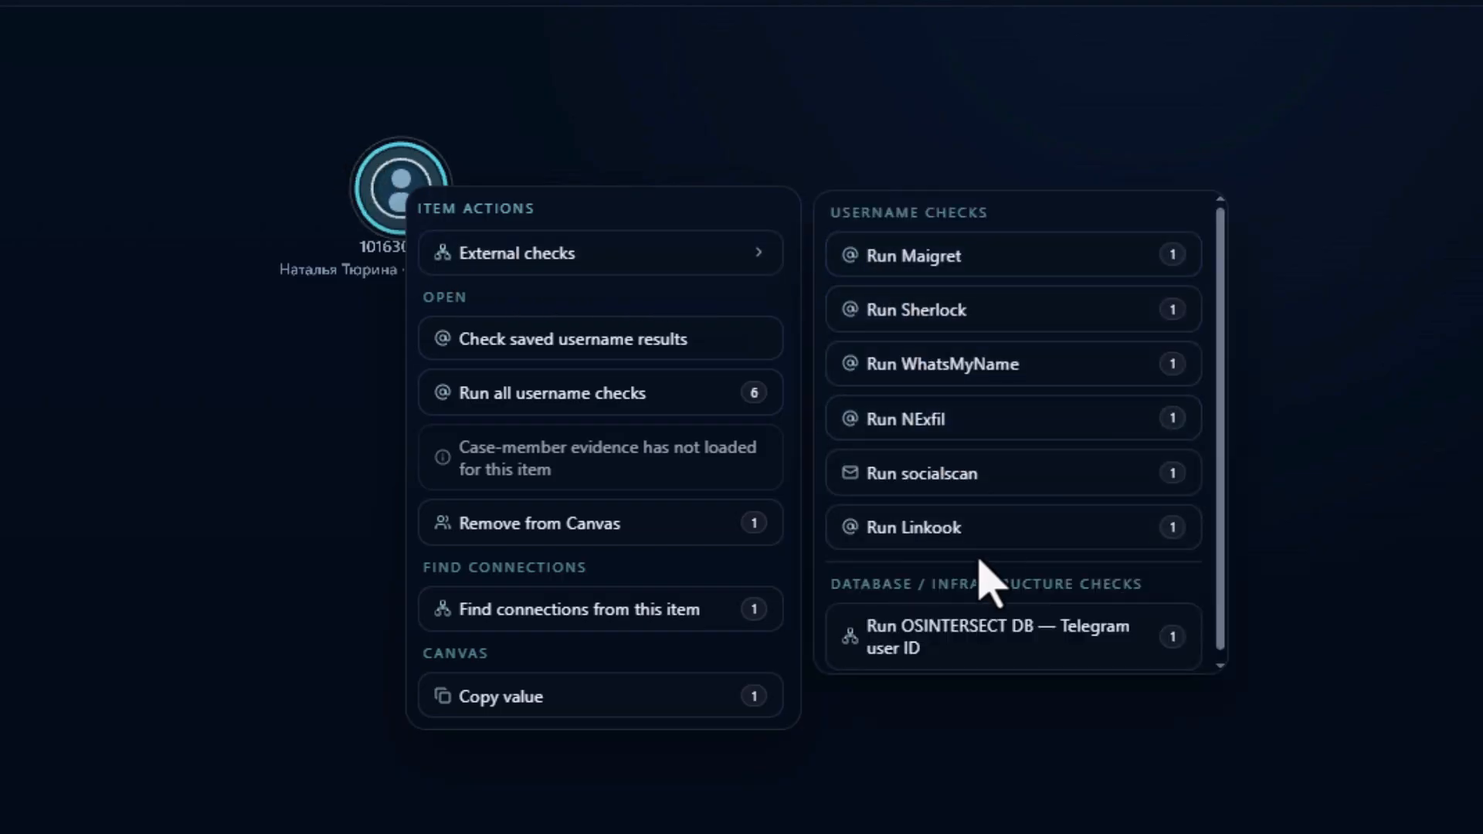
pyautogui.scroll(-1, 988, 572)
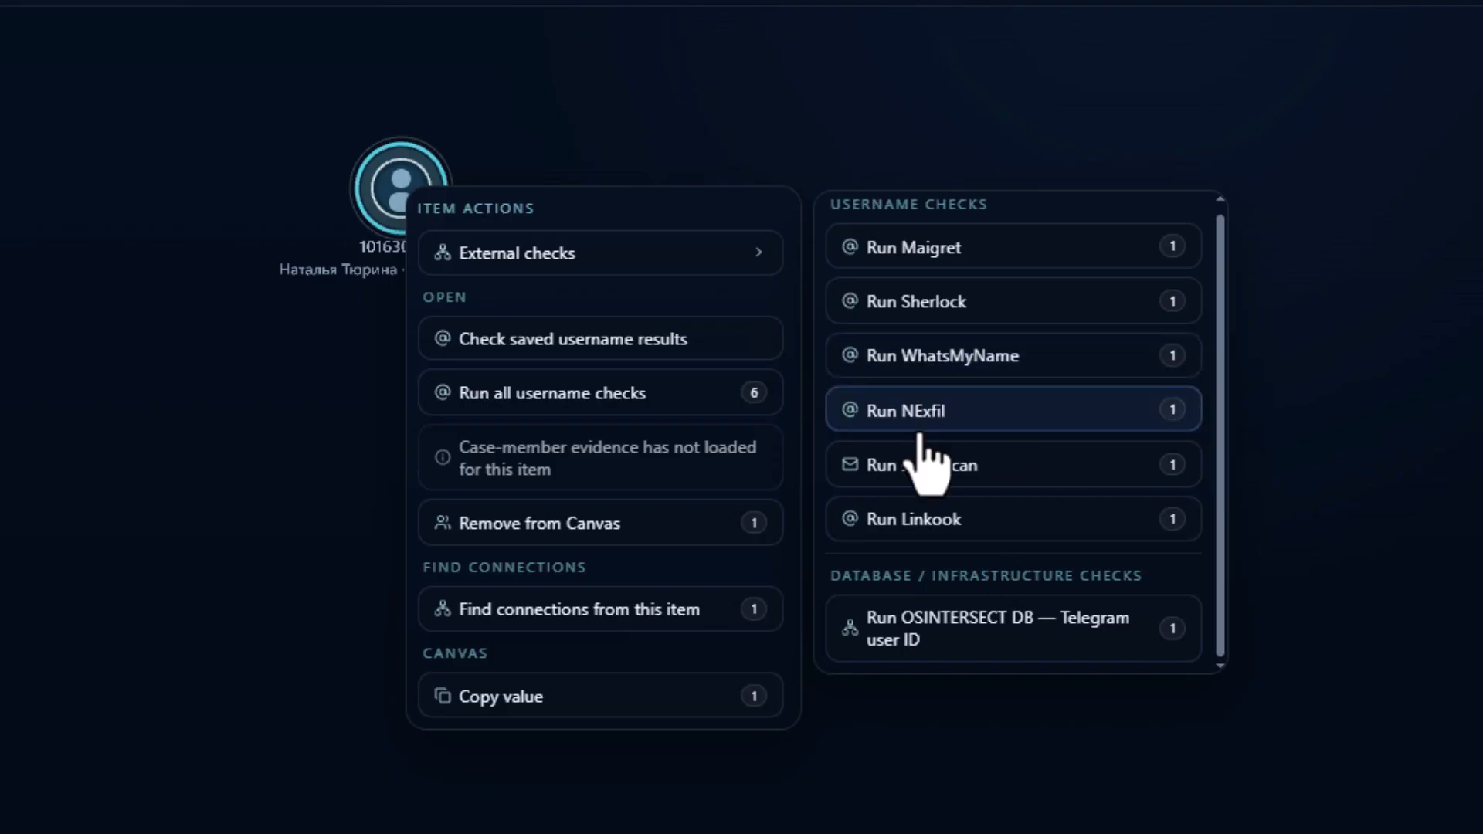
pyautogui.click(985, 620)
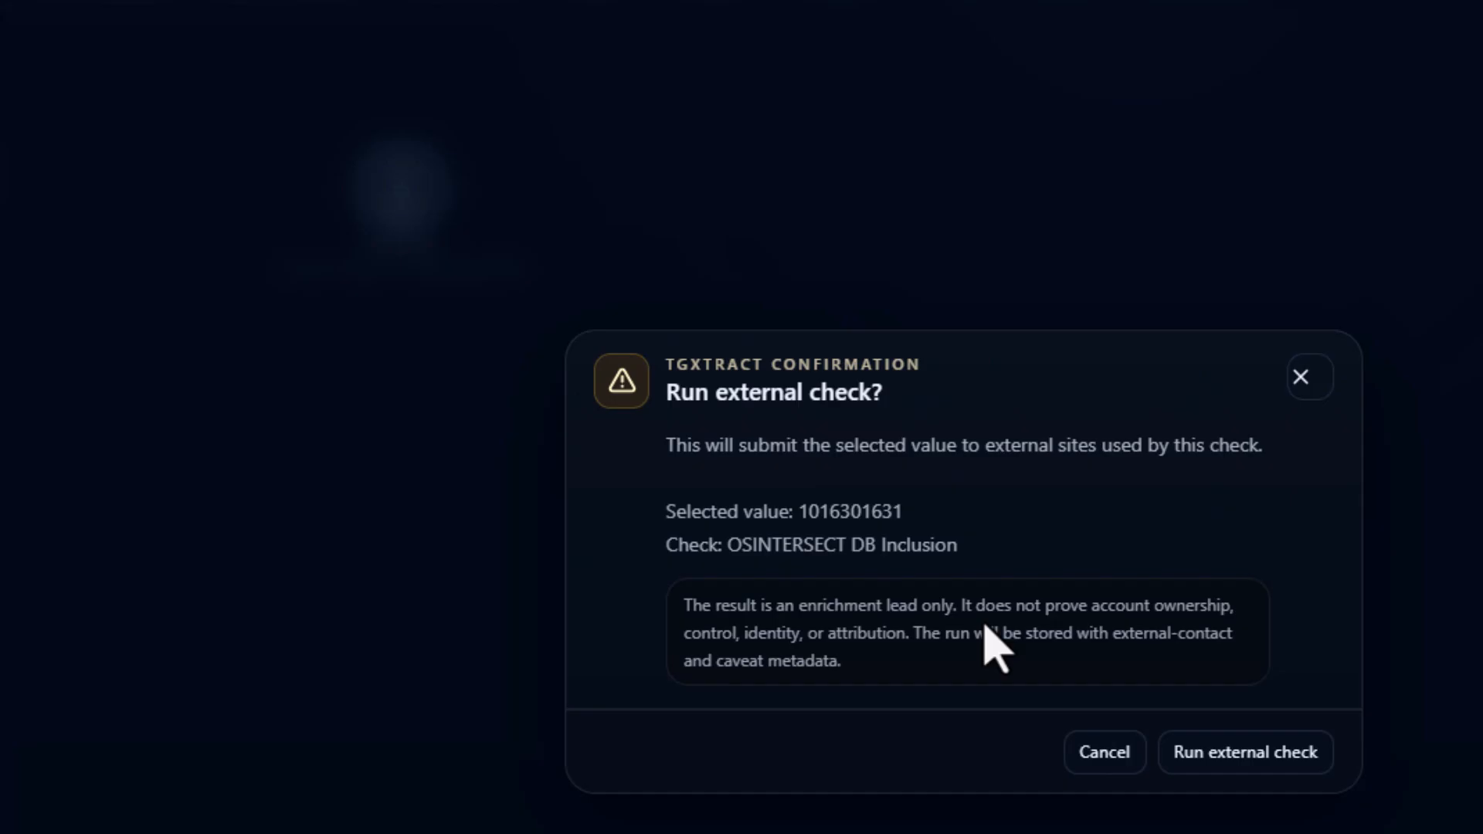
pyautogui.click(1228, 741)
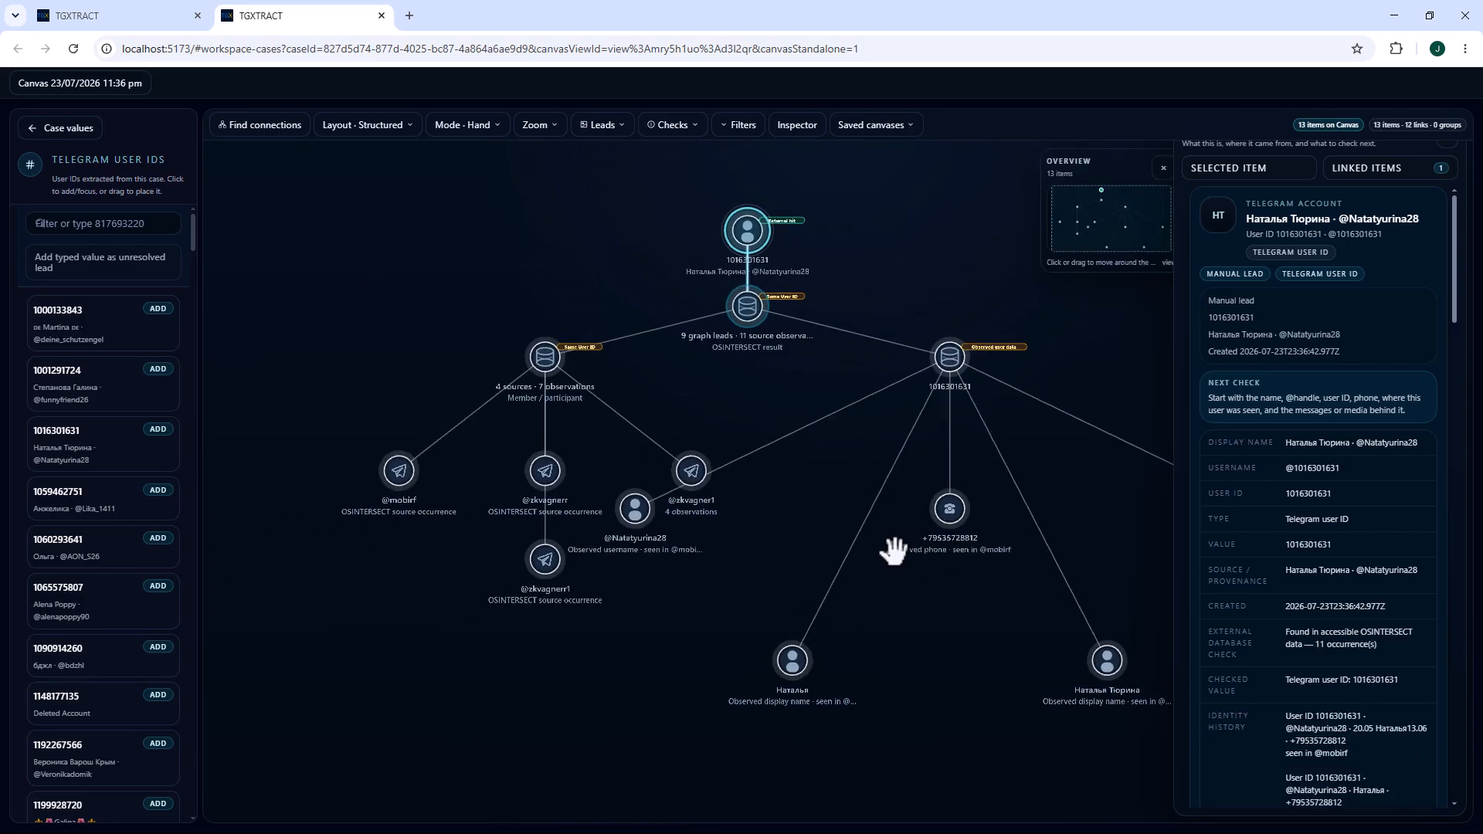
# Run all username checks on the top user ID node of the canvas graph.
pyautogui.moveTo(888, 232); pyautogui.dragTo(755, 225)
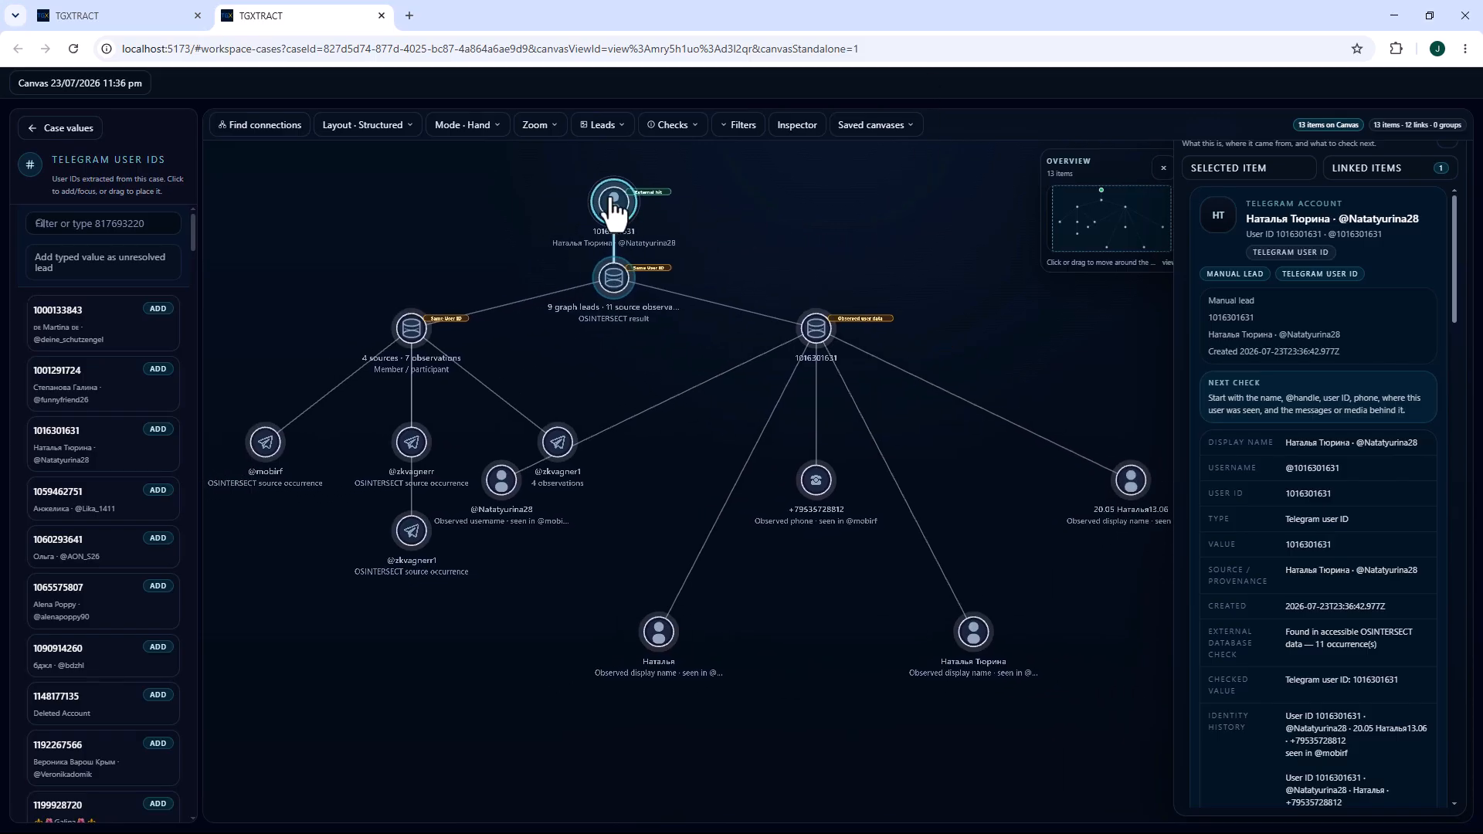
pyautogui.rightClick(614, 205)
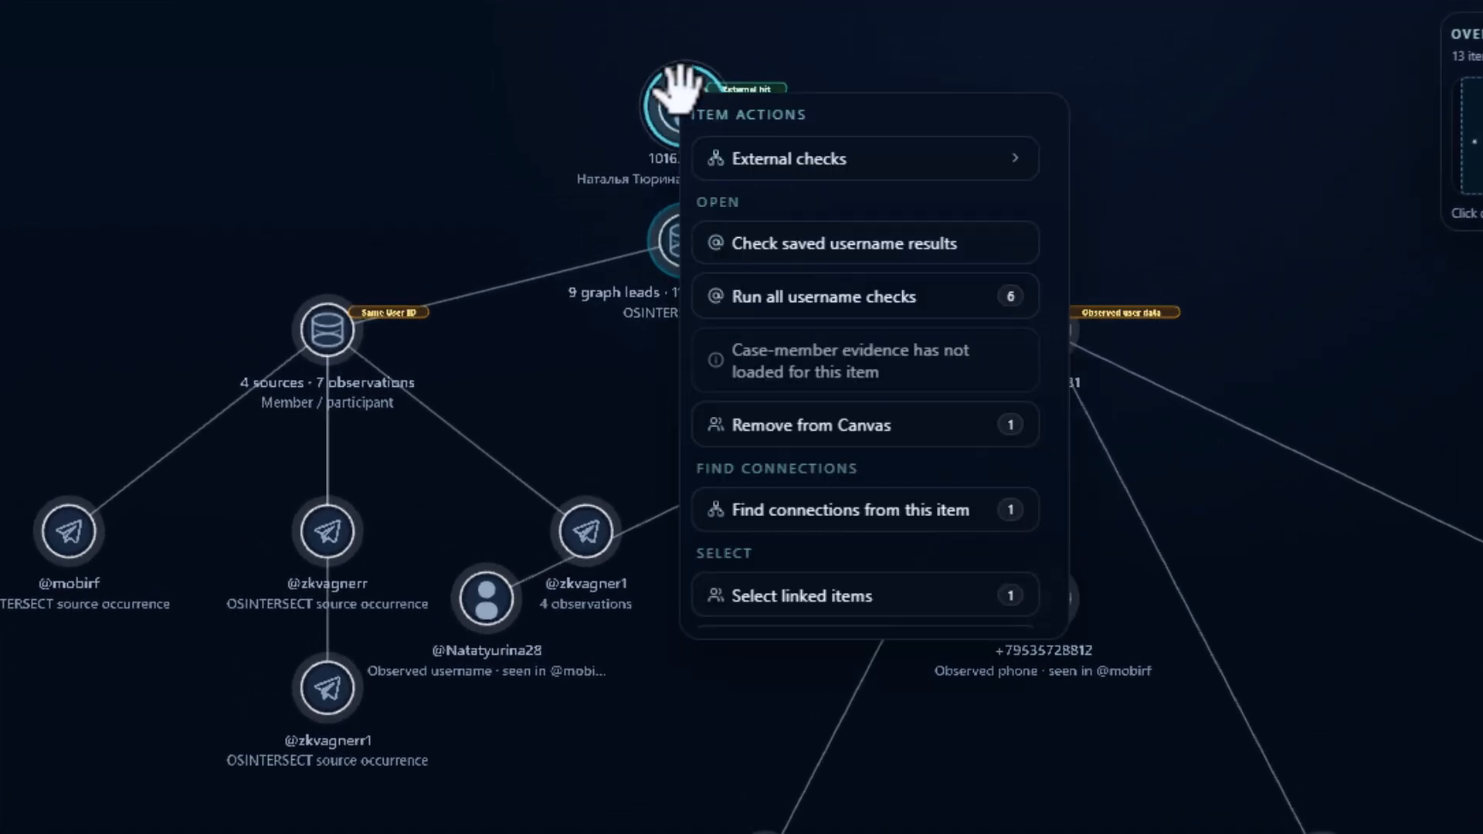
pyautogui.click(843, 301)
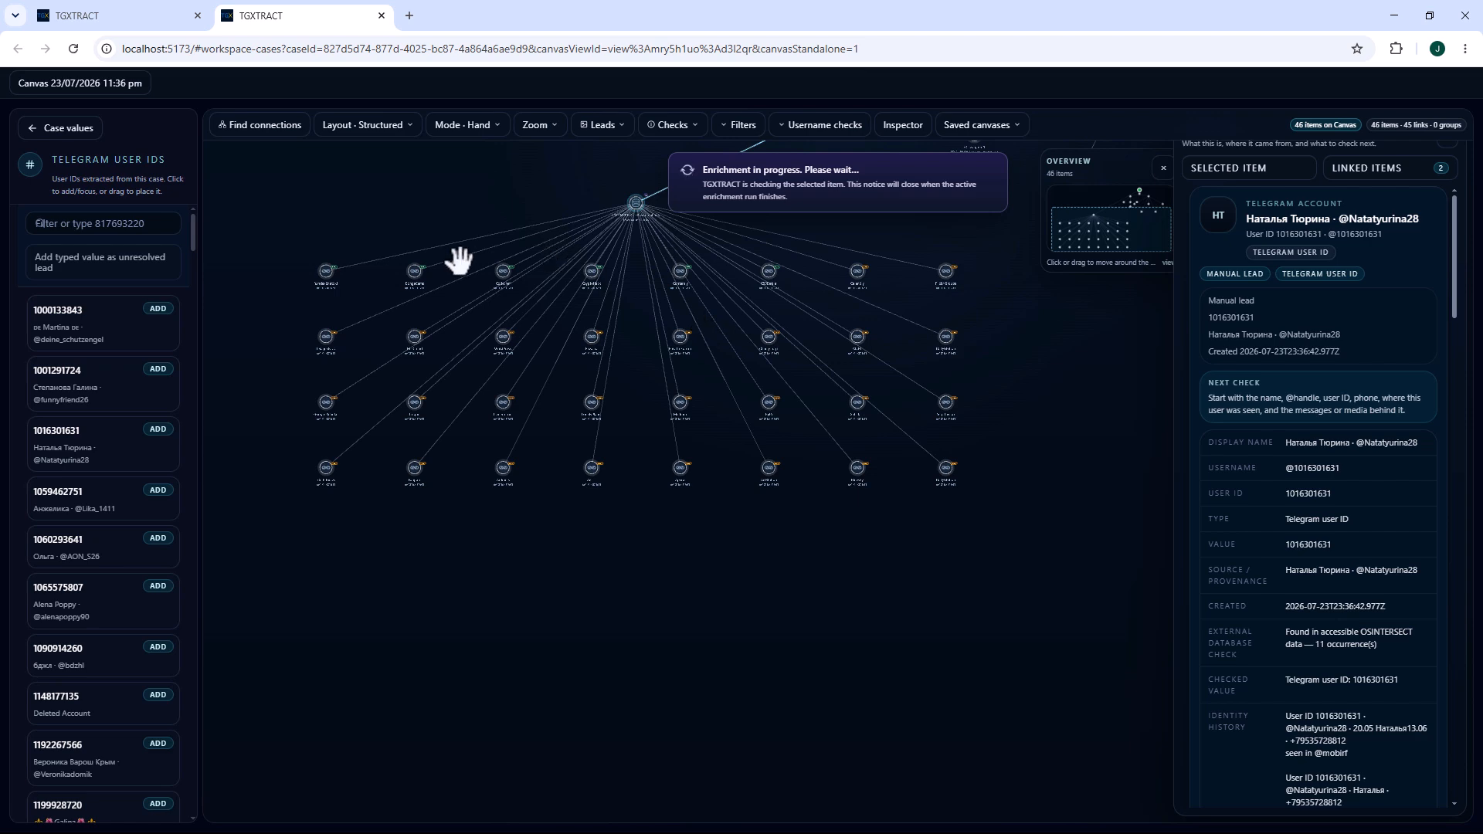
# Examine the YandexZnatoki external account found by the username checks, including its source, confidence and profile details.
pyautogui.click(326, 271)
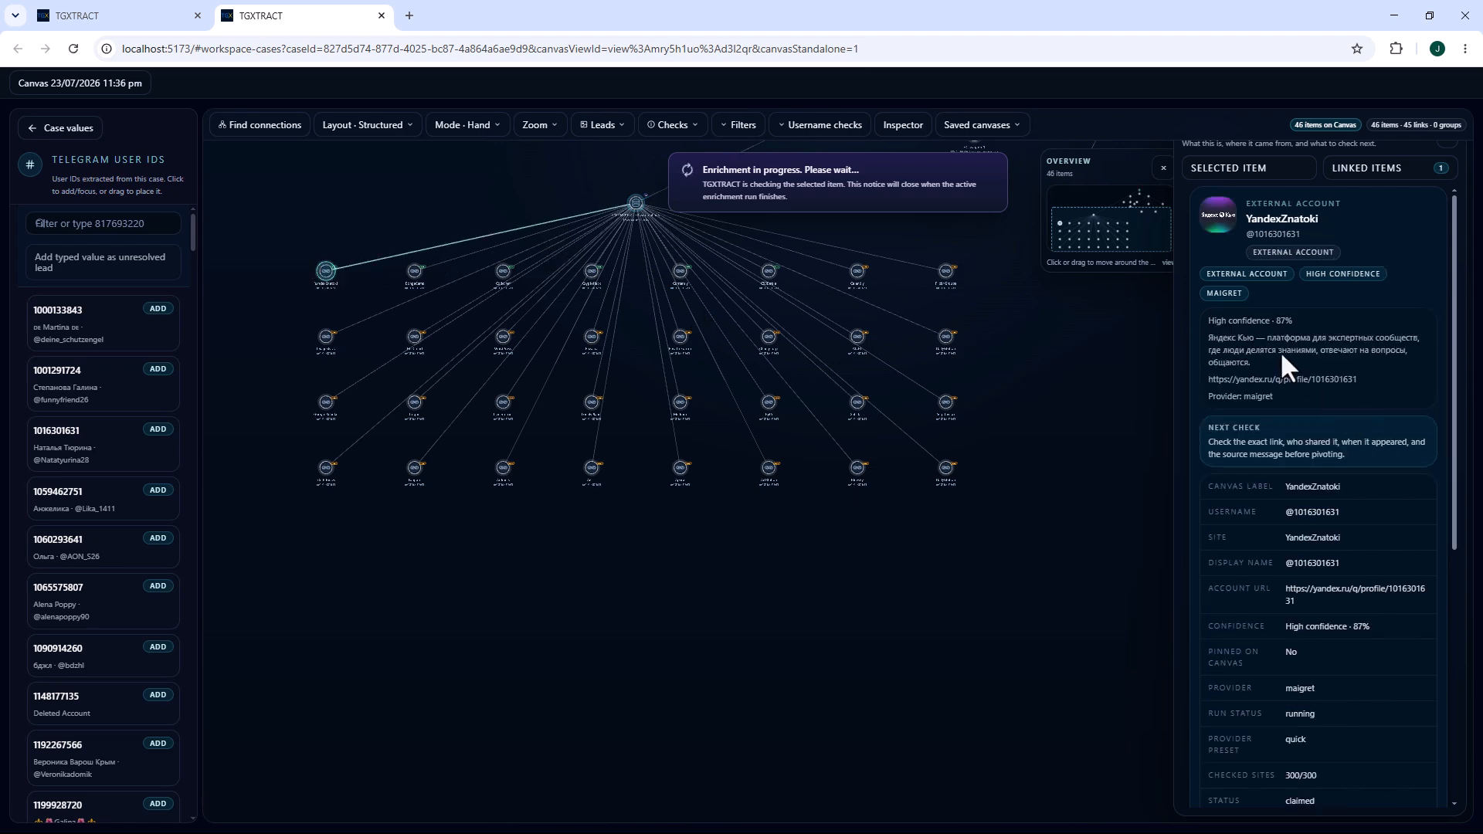
pyautogui.scroll(-4, 1281, 354)
pyautogui.scroll(3, 1314, 347)
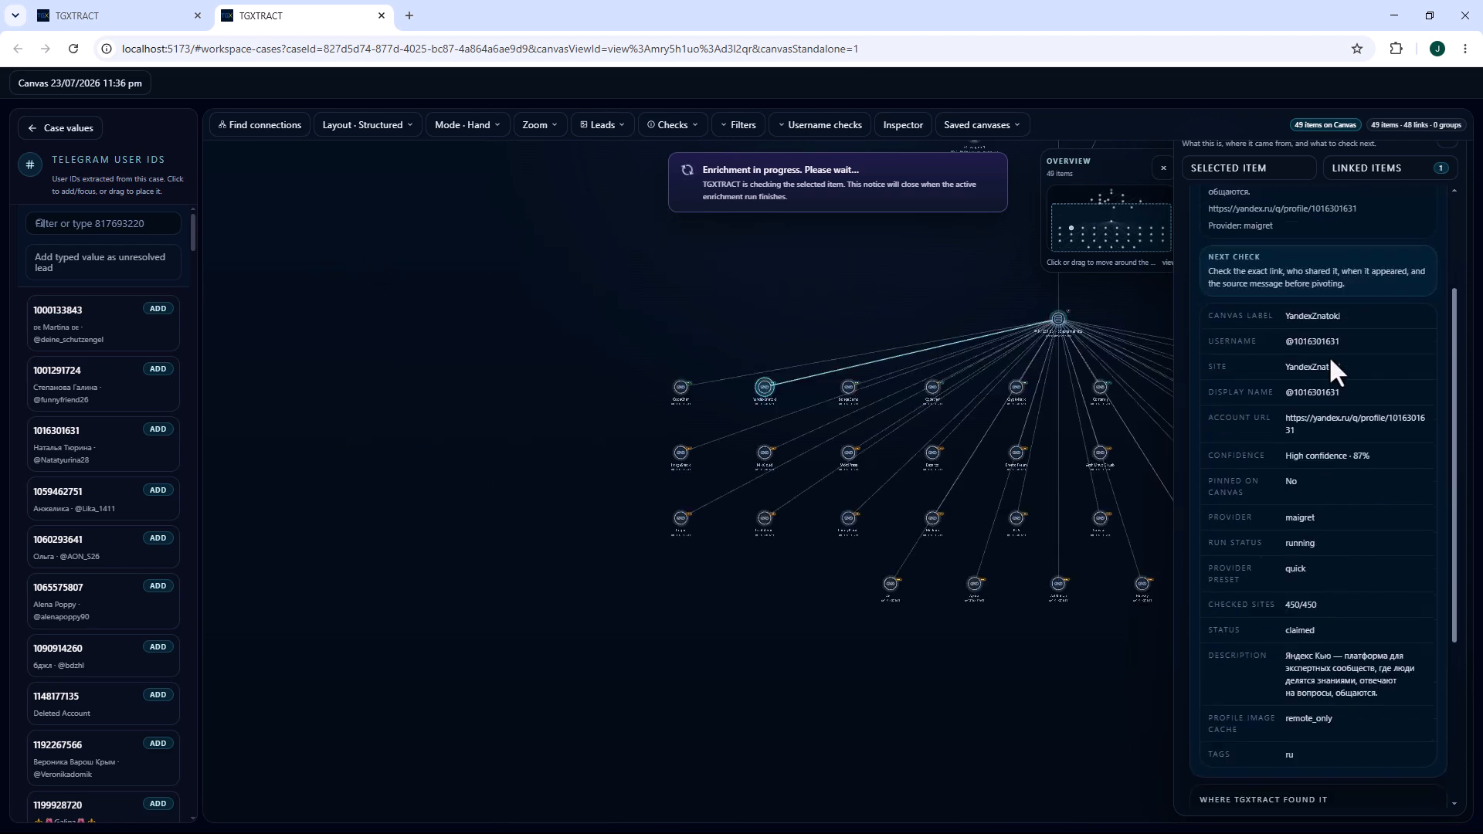
pyautogui.moveTo(894, 328); pyautogui.dragTo(666, 377)
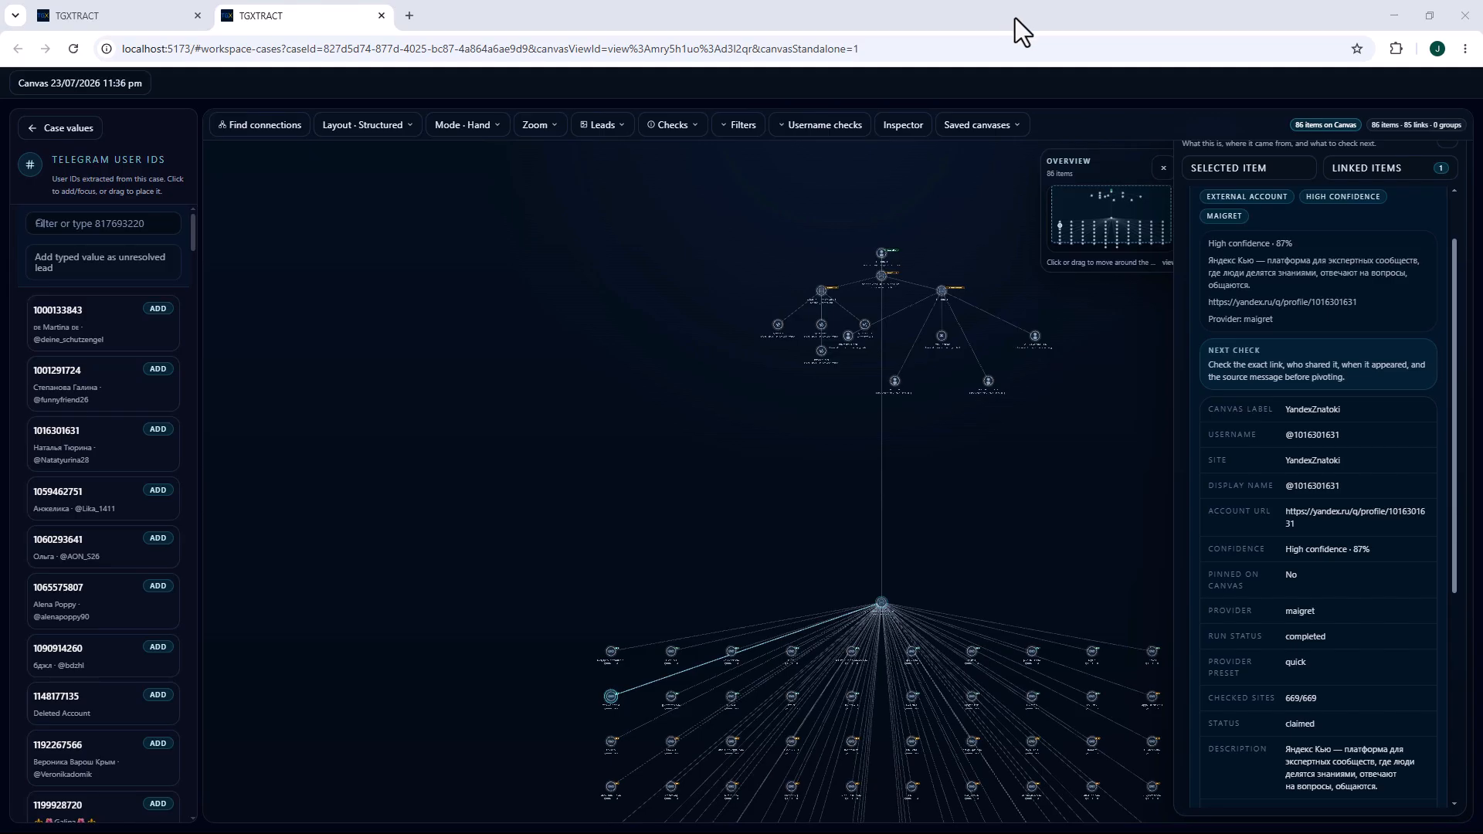
# Return to the case's user review and create a new report with the member who has 6 profile media as evidence.
pyautogui.click(88, 21)
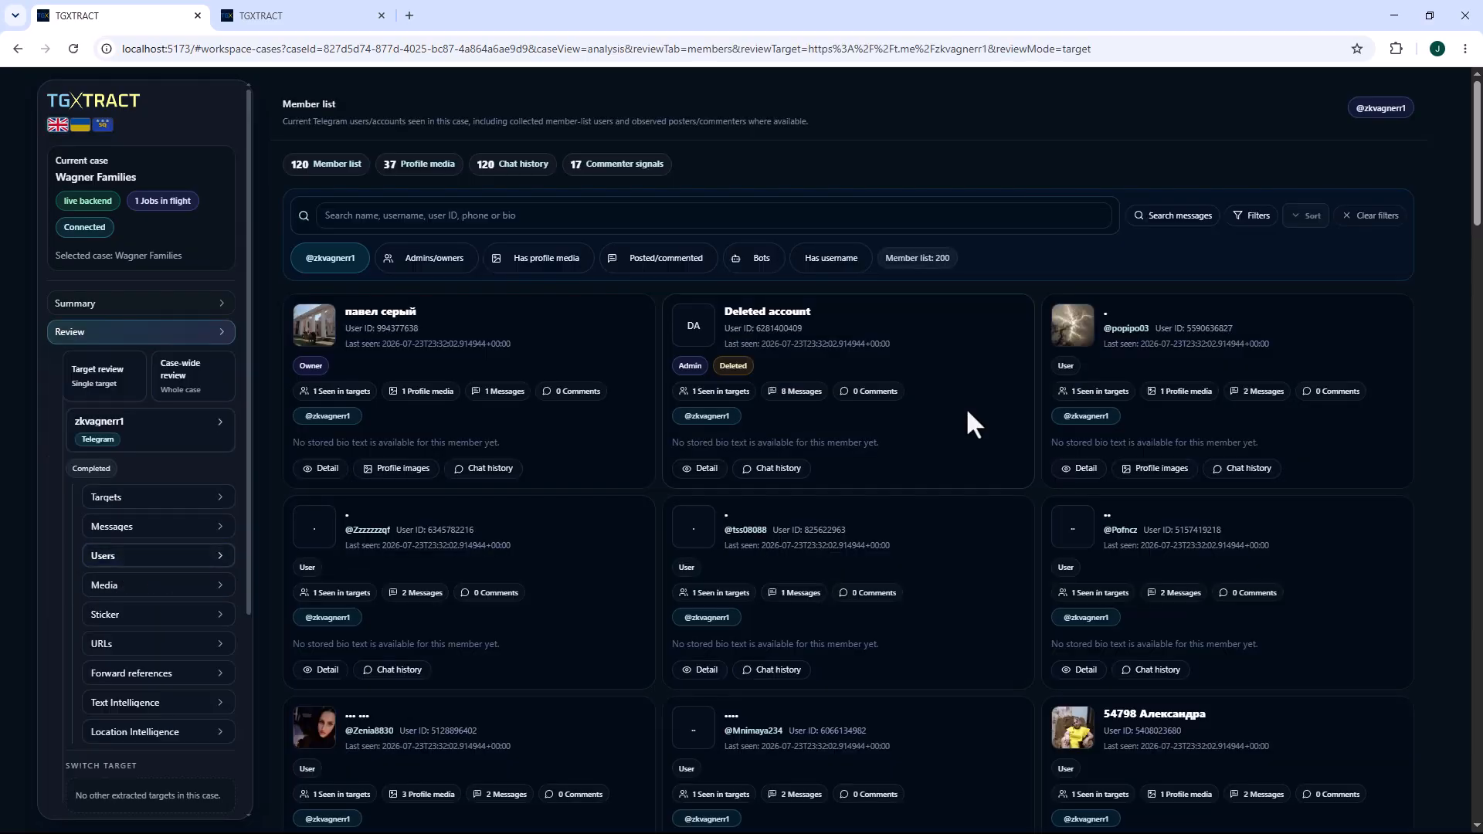
pyautogui.scroll(-5, 965, 417)
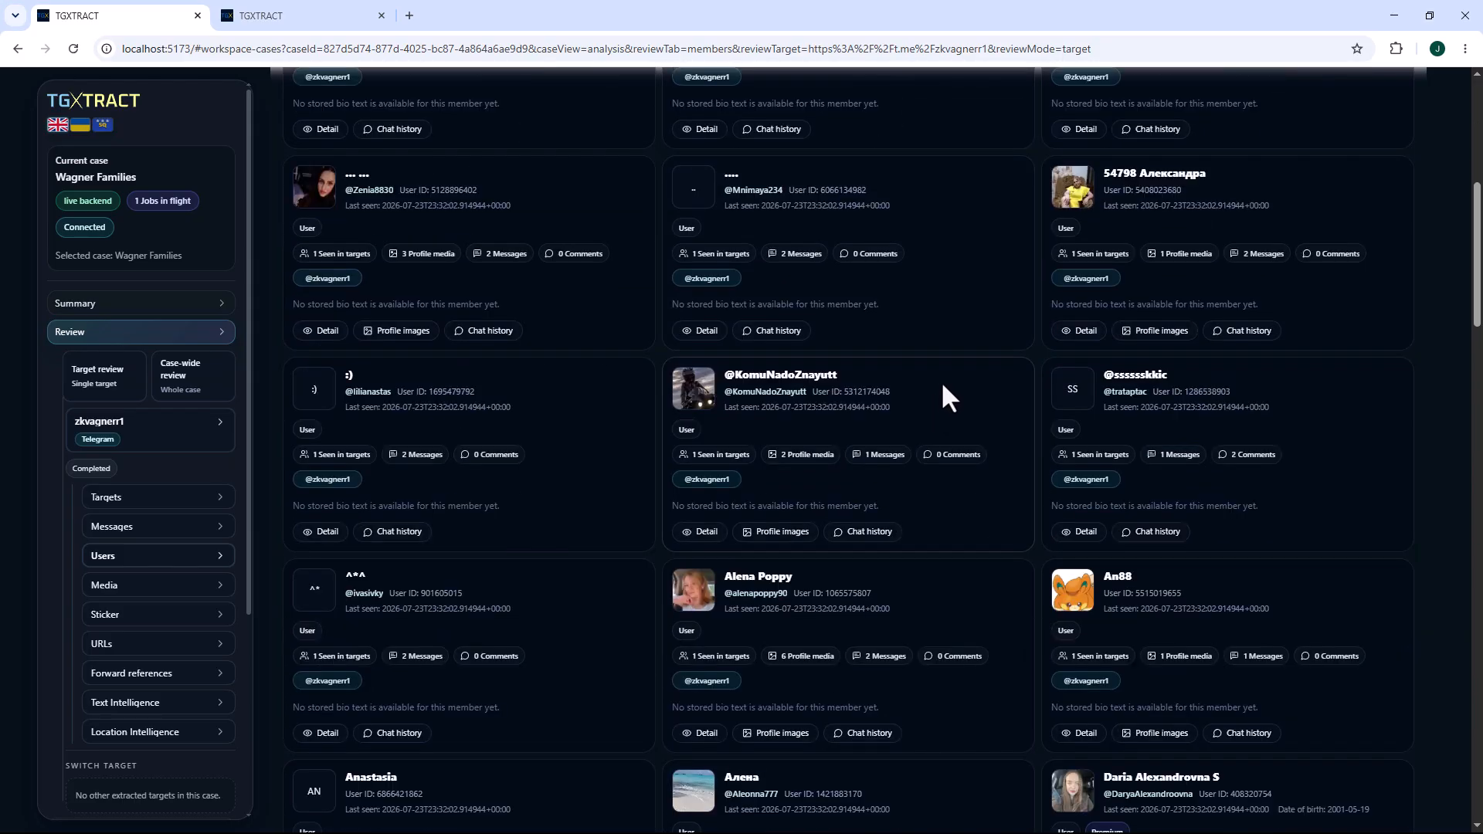
pyautogui.scroll(-4, 942, 387)
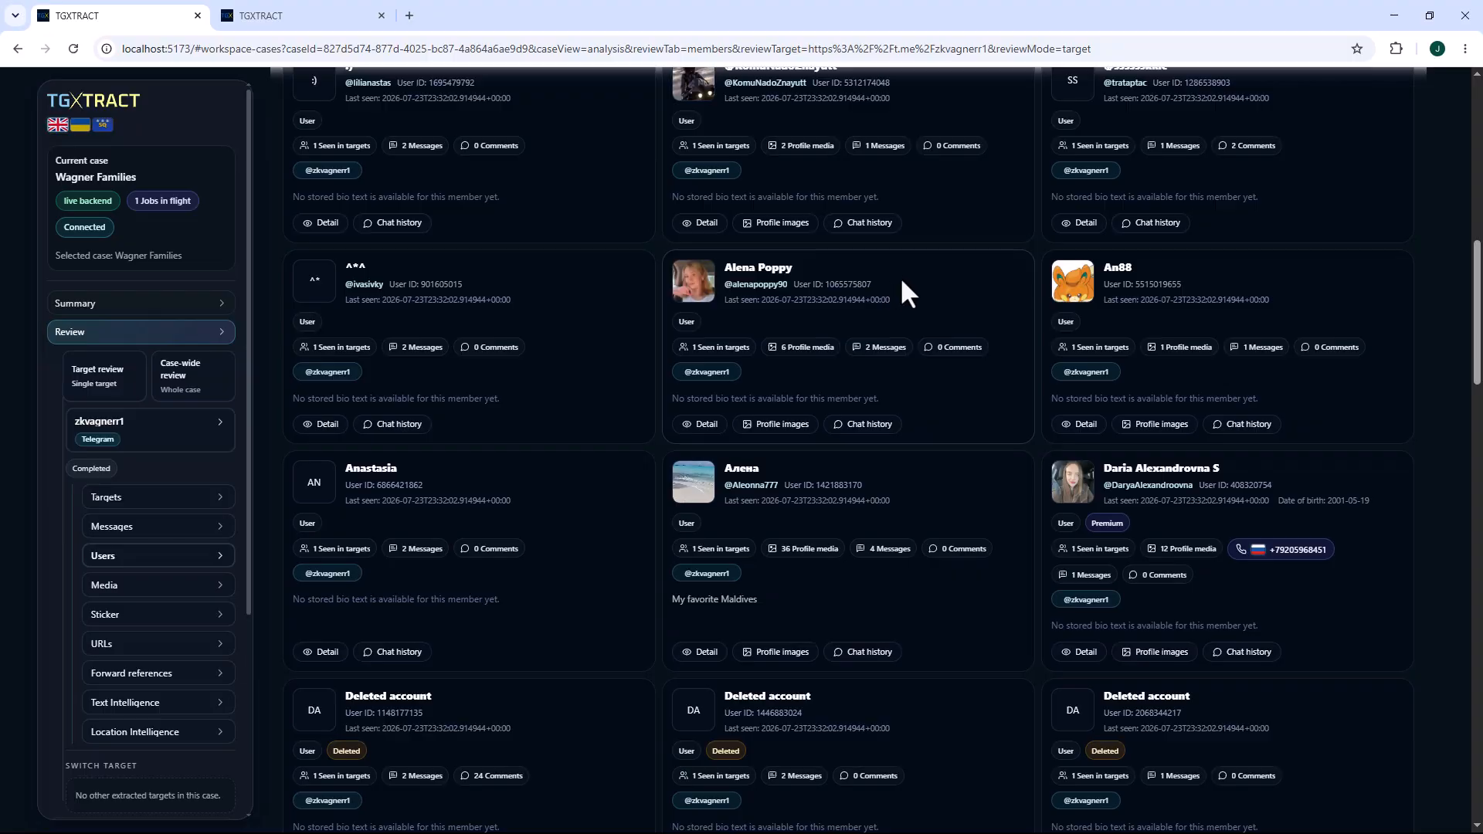
pyautogui.click(901, 280)
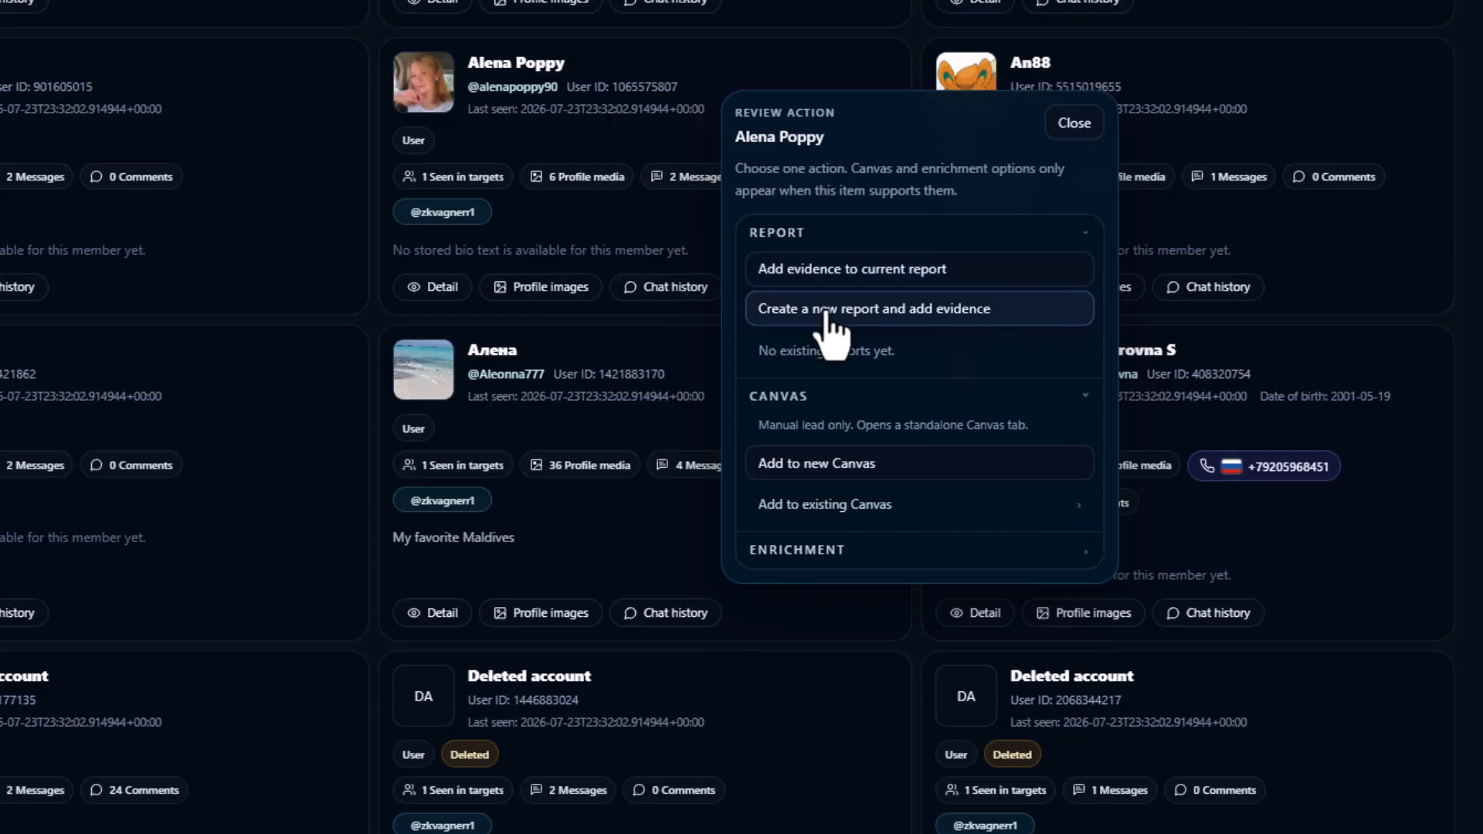
pyautogui.click(826, 309)
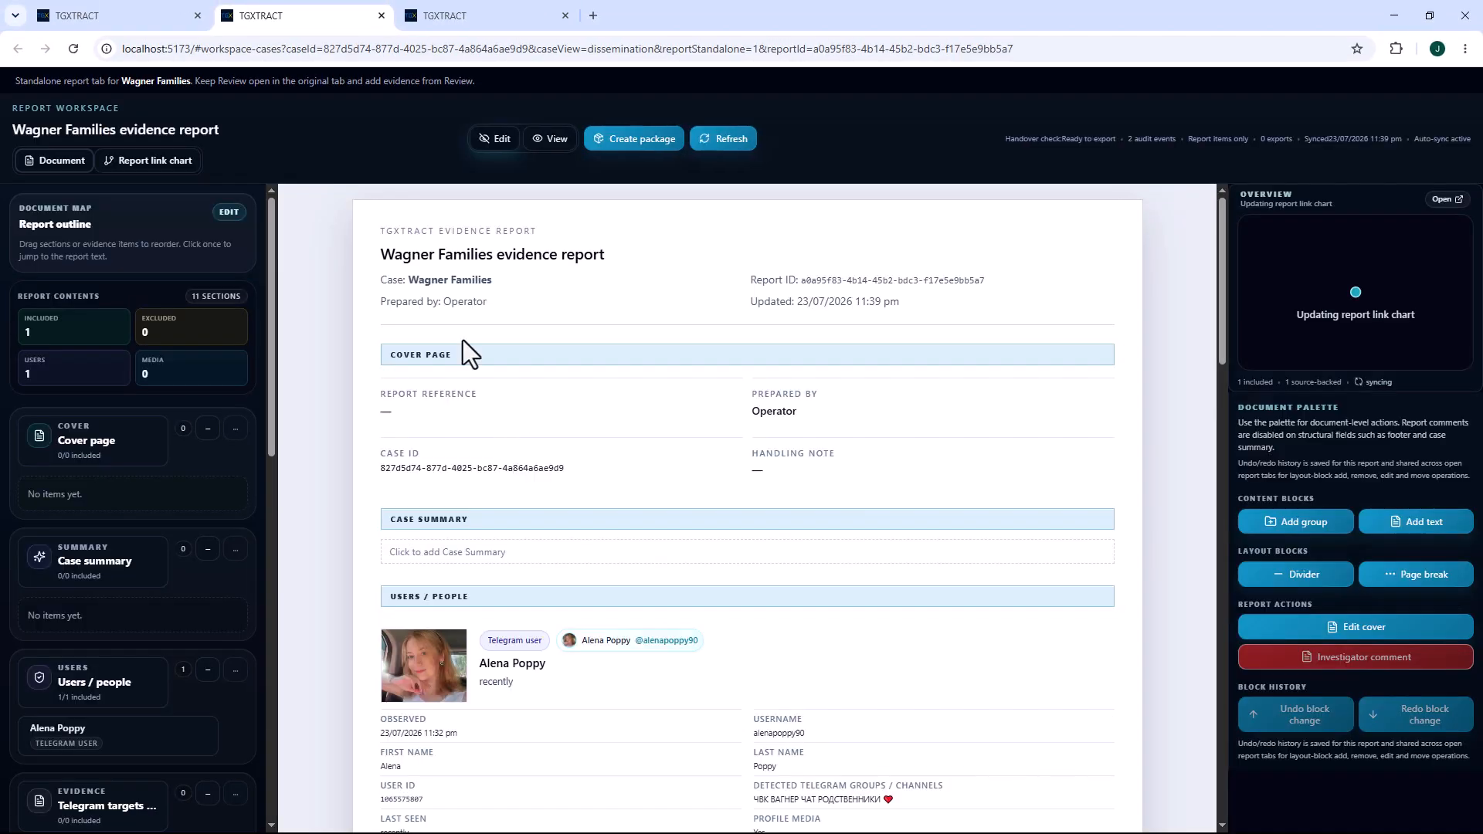
pyautogui.scroll(-5, 615, 669)
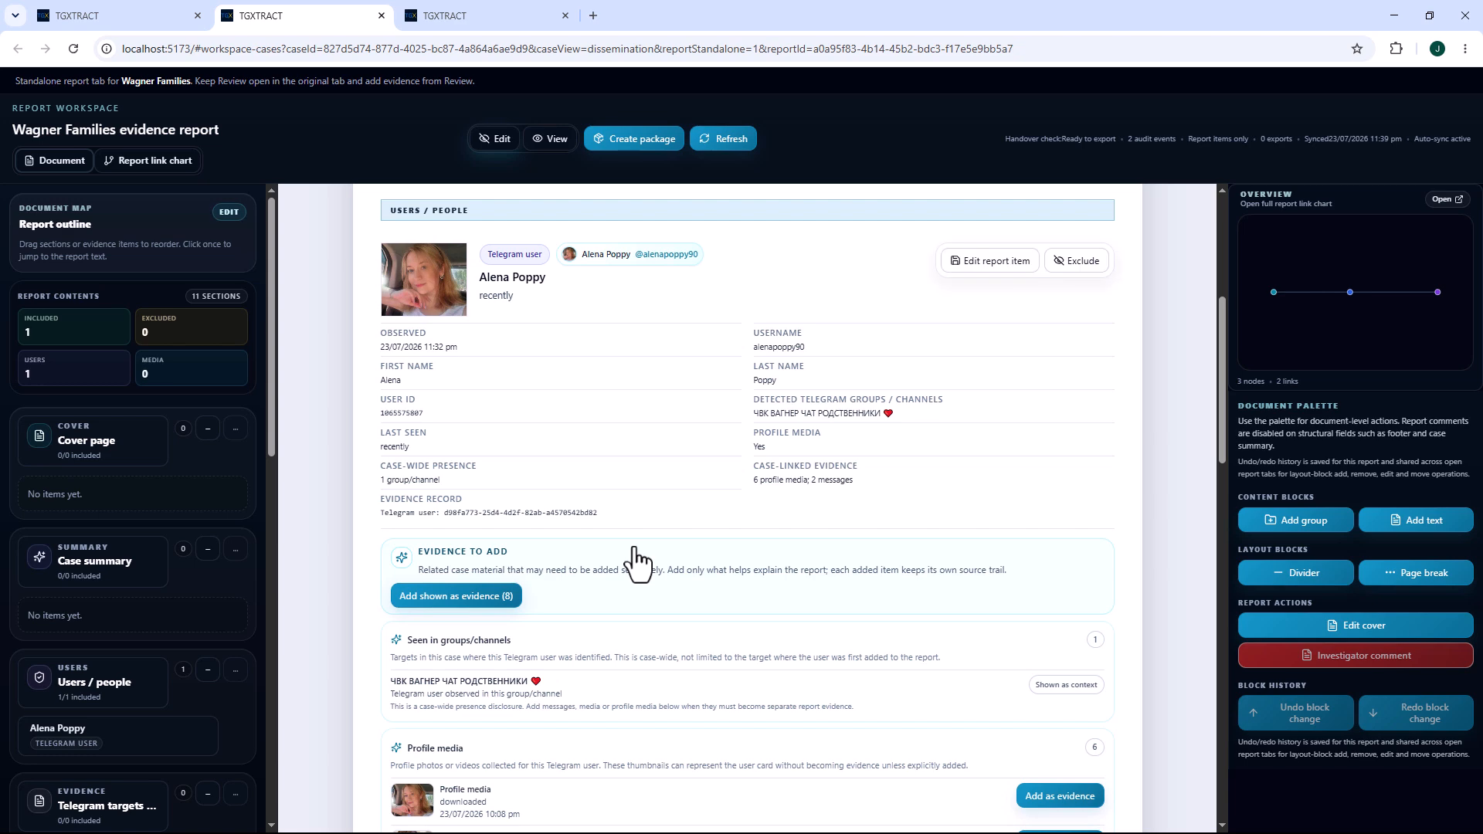
pyautogui.scroll(5, 361, 258)
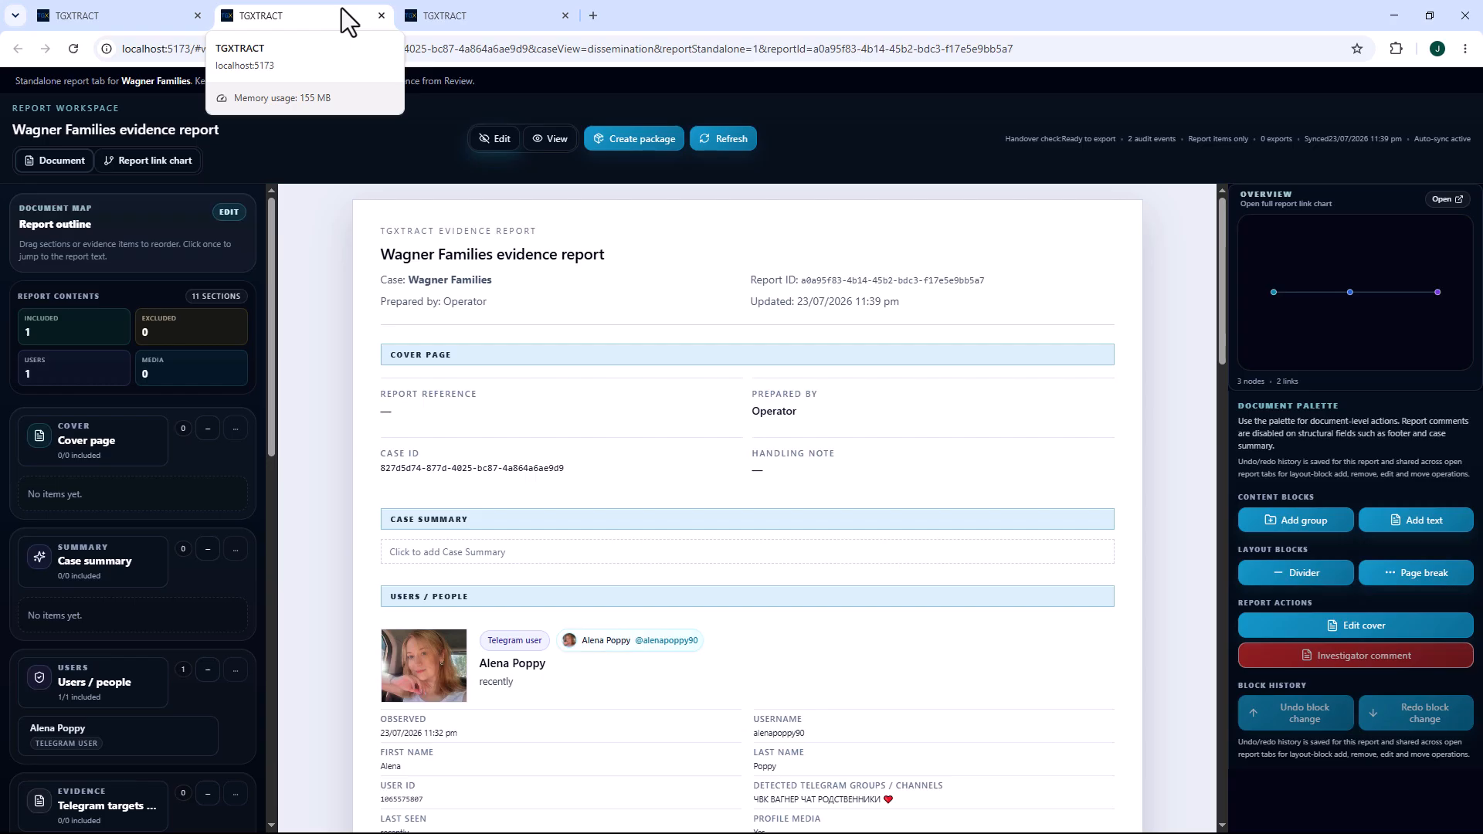
# Add the member with the bio "My favorite Maldives" as evidence to the current report.
pyautogui.click(161, 15)
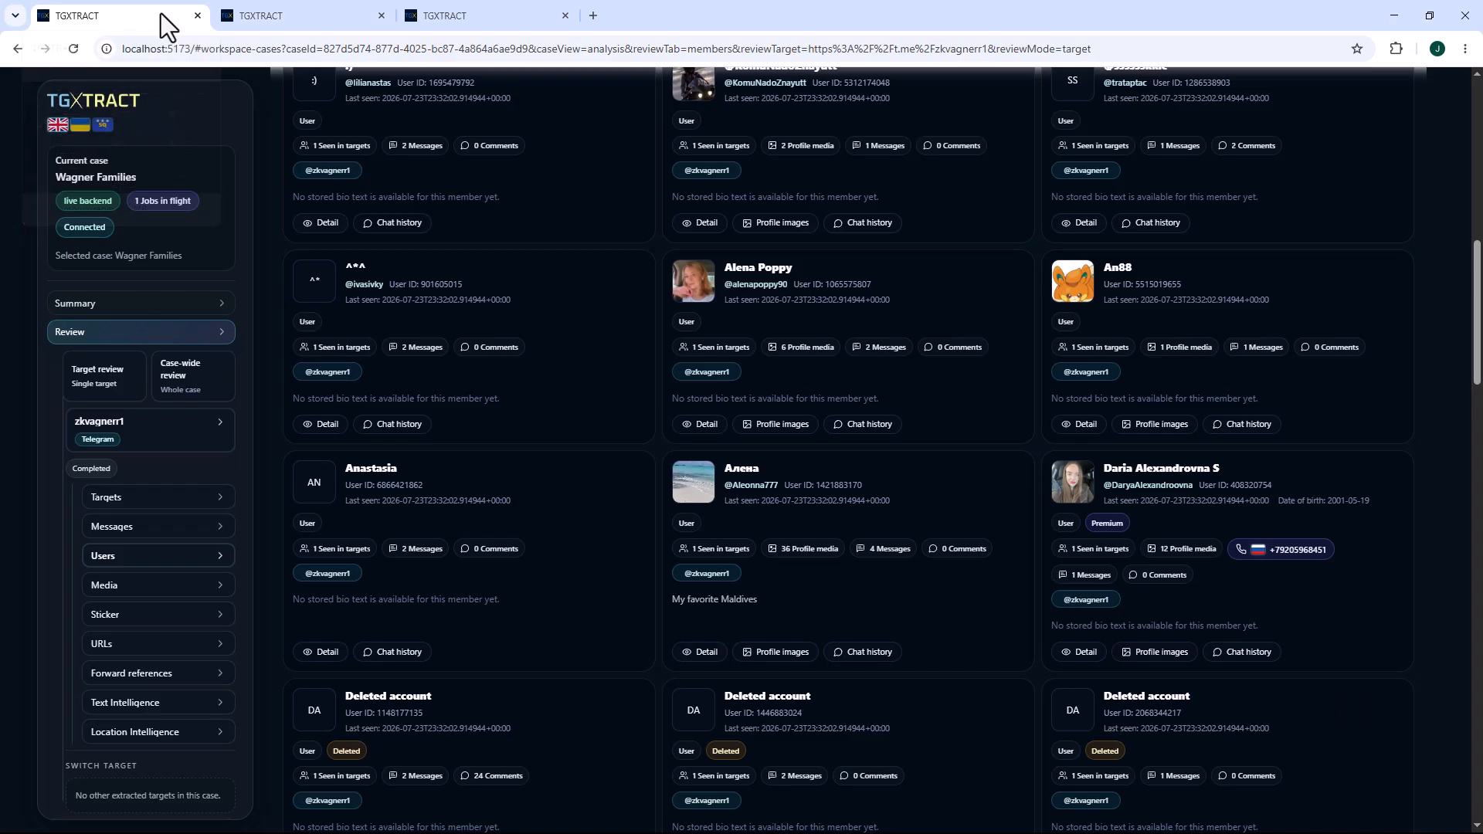
pyautogui.moveTo(924, 483); pyautogui.dragTo(966, 513)
pyautogui.click(333, 19)
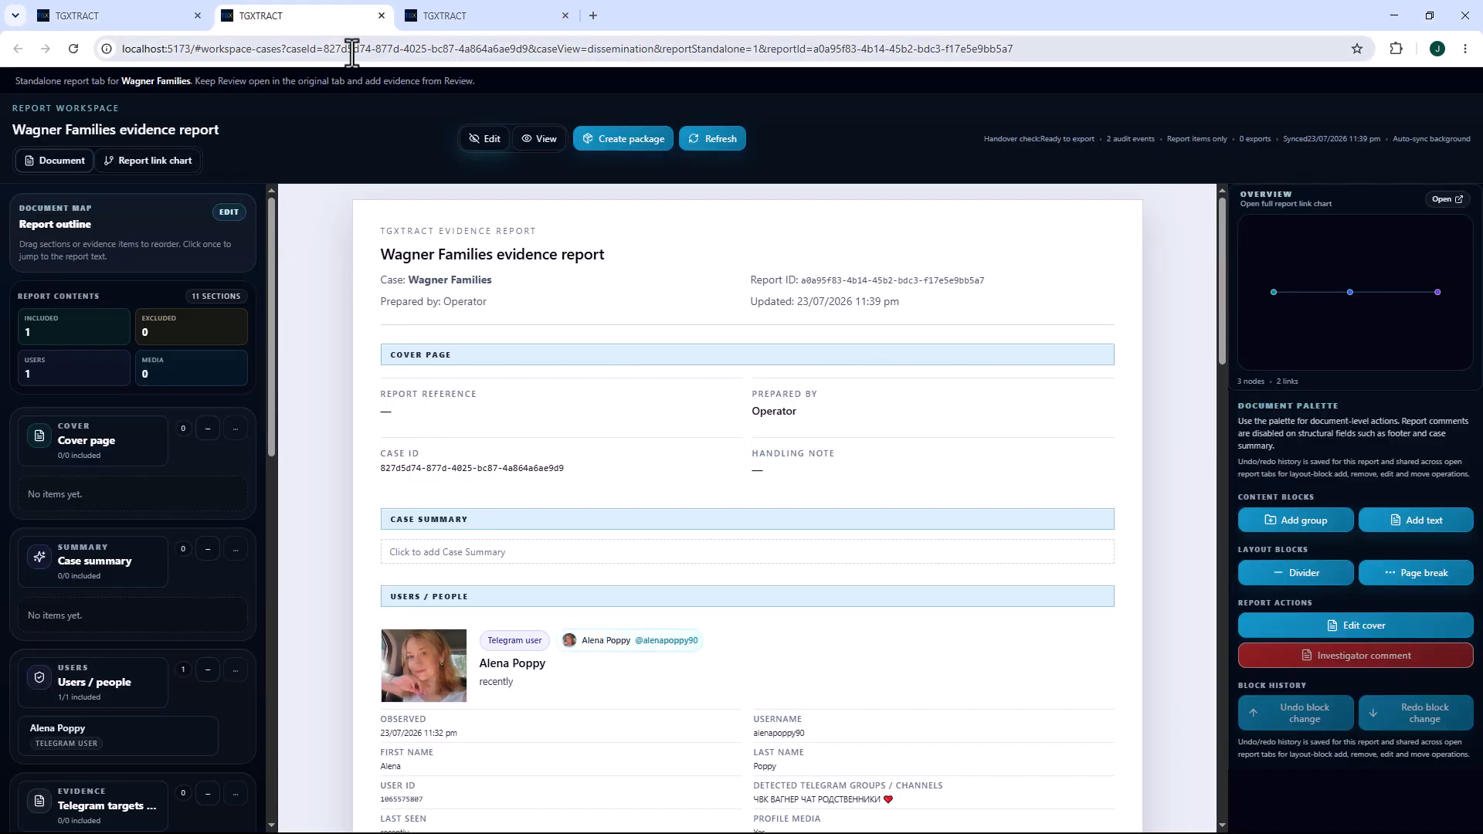
pyautogui.click(139, 8)
pyautogui.rightClick(912, 488)
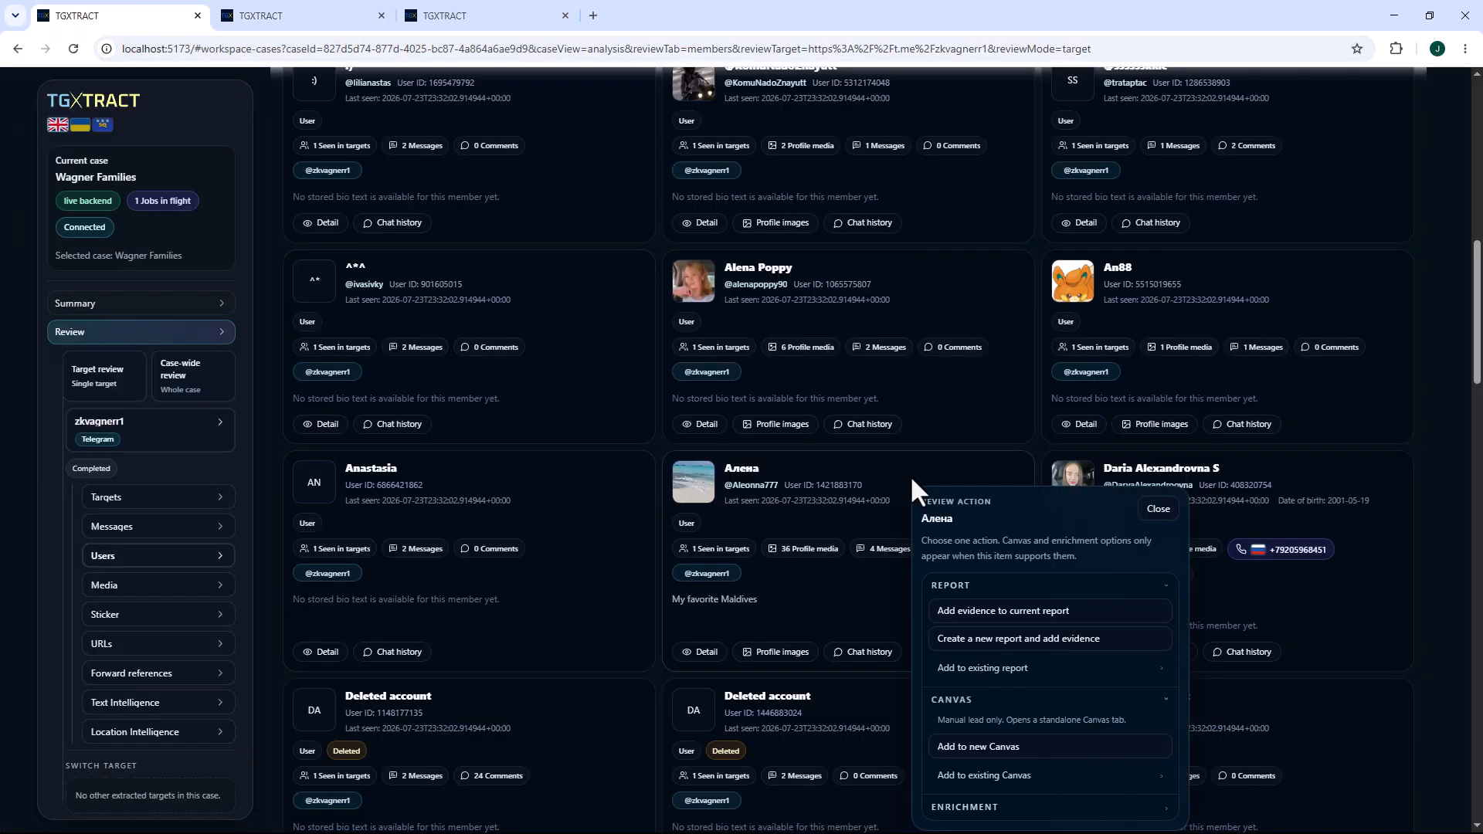
pyautogui.click(967, 612)
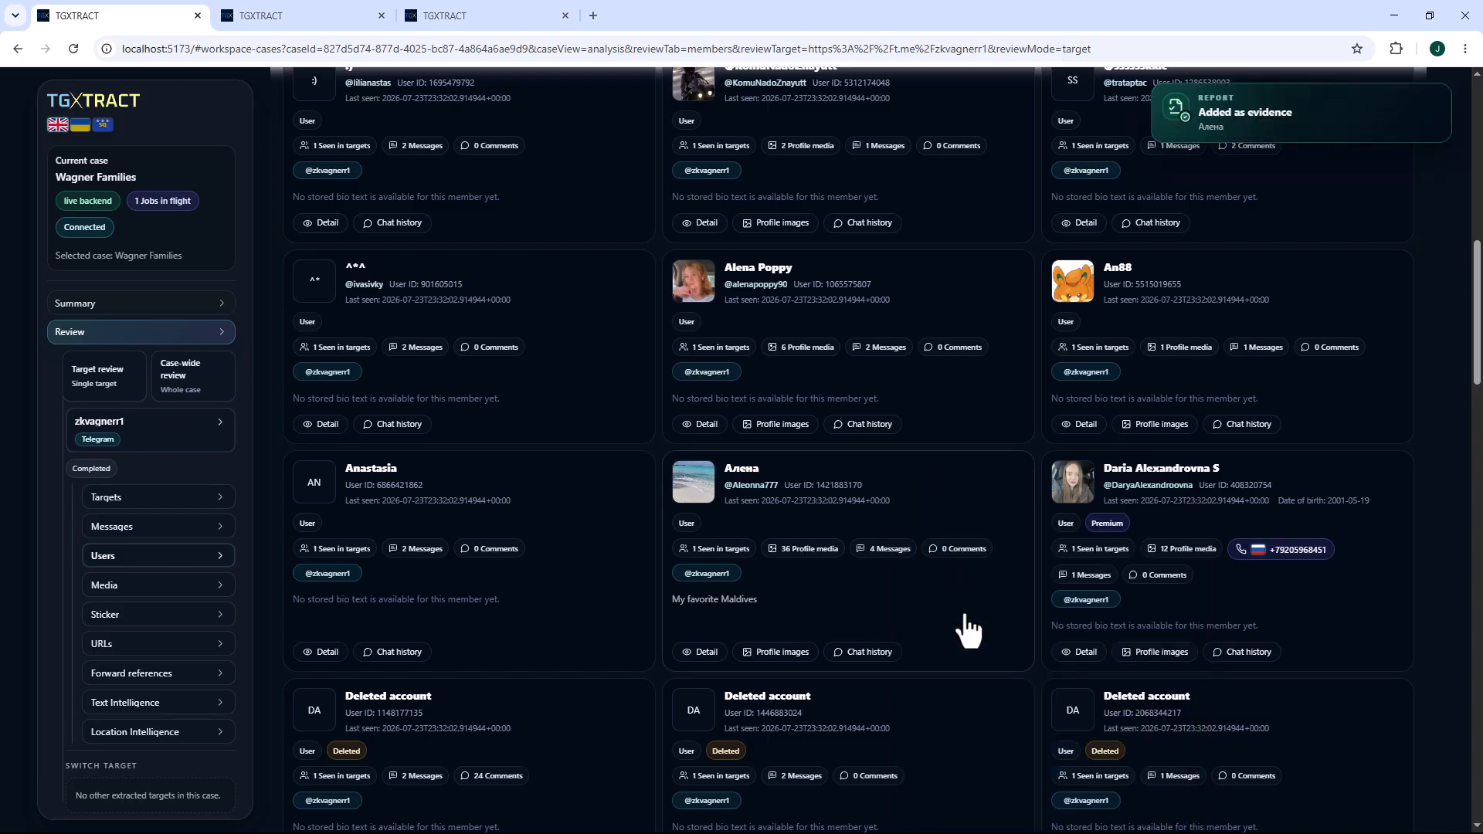
# Open the case's report overview, then review both members' entries and related evidence in the Wagner Families evidence report.
pyautogui.scroll(-5, 93, 556)
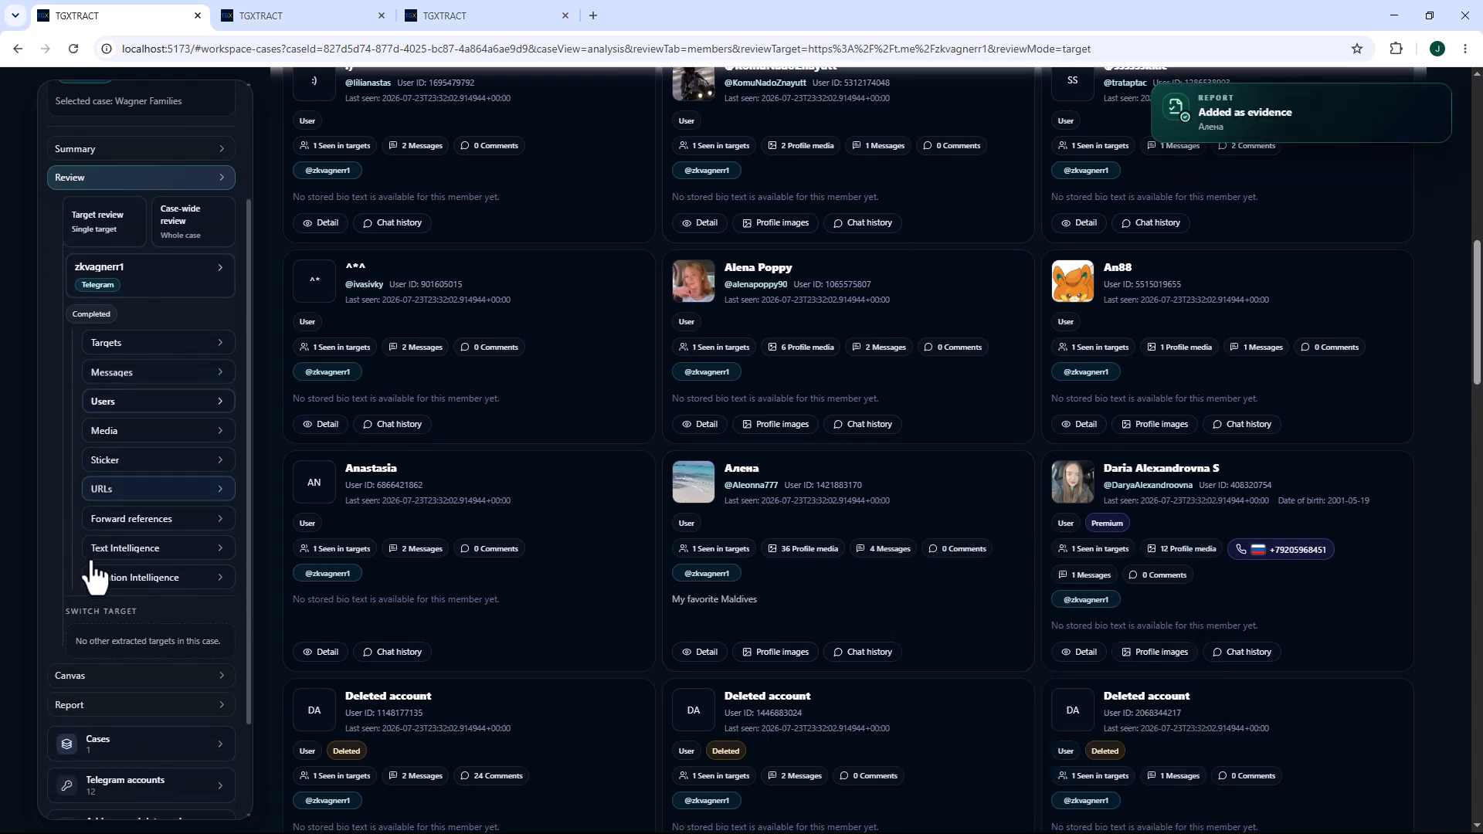
pyautogui.click(71, 595)
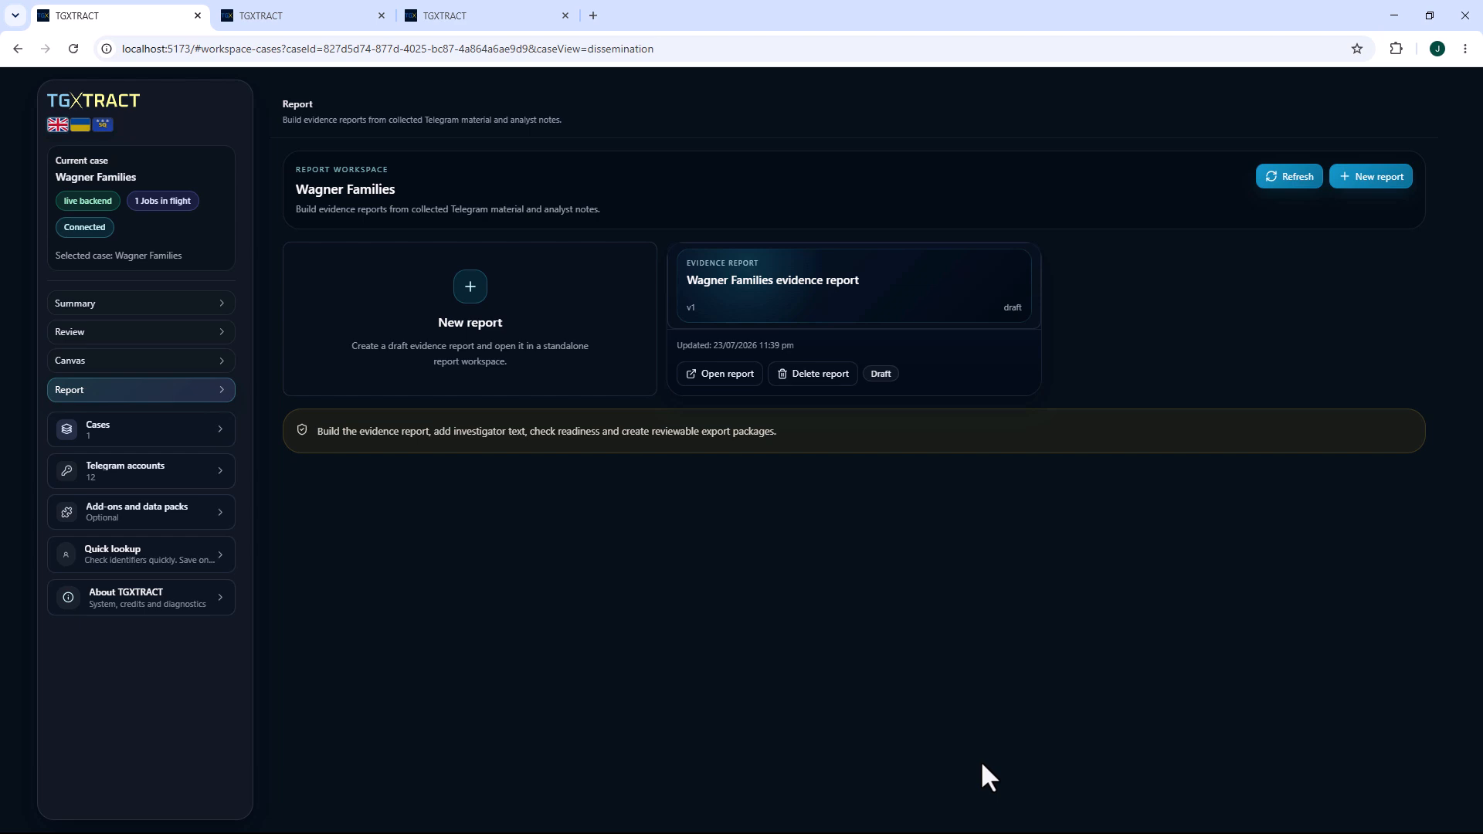
pyautogui.click(324, 13)
pyautogui.scroll(-12, 694, 507)
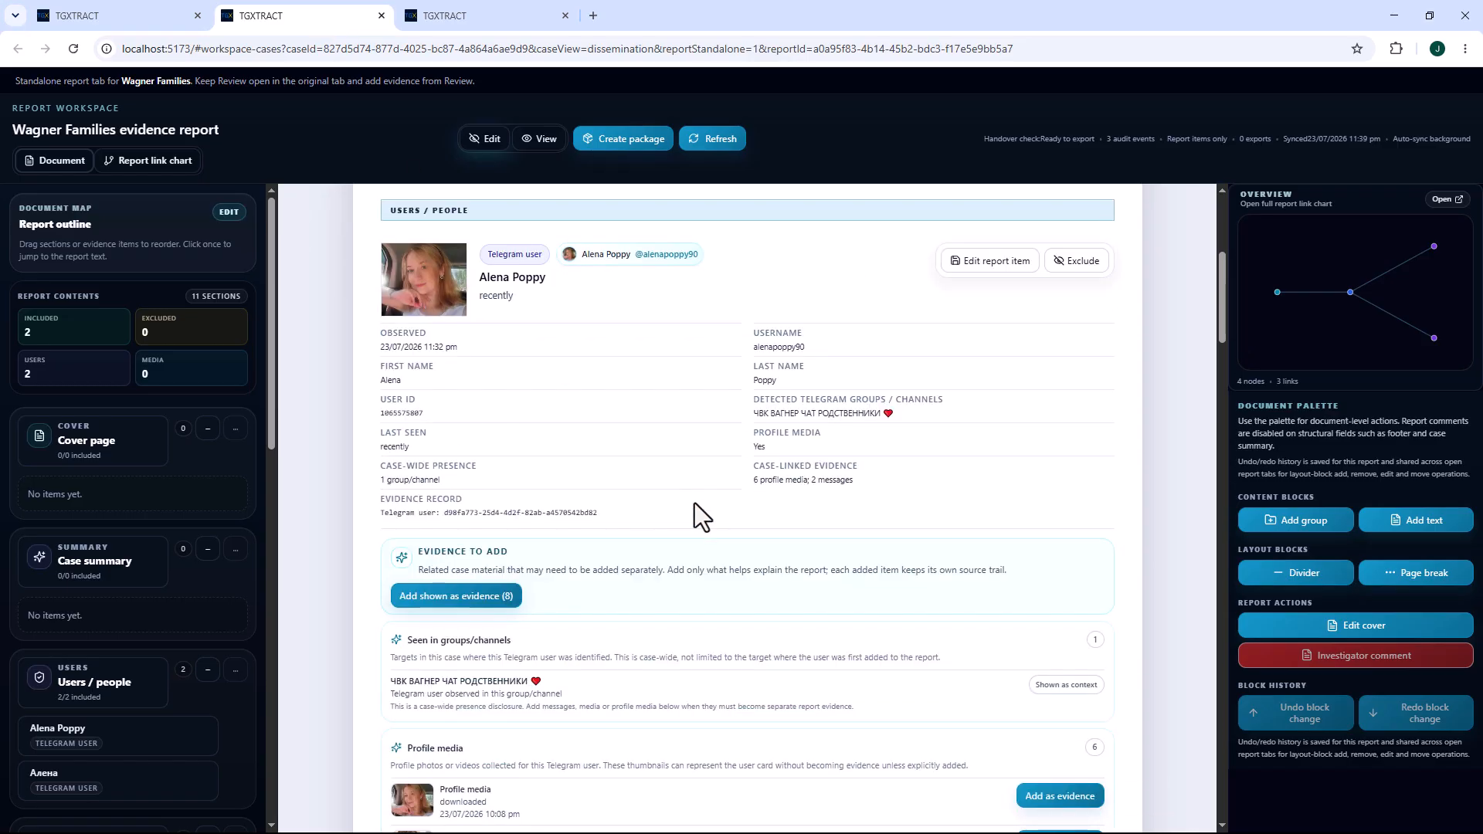
pyautogui.scroll(-1, 694, 503)
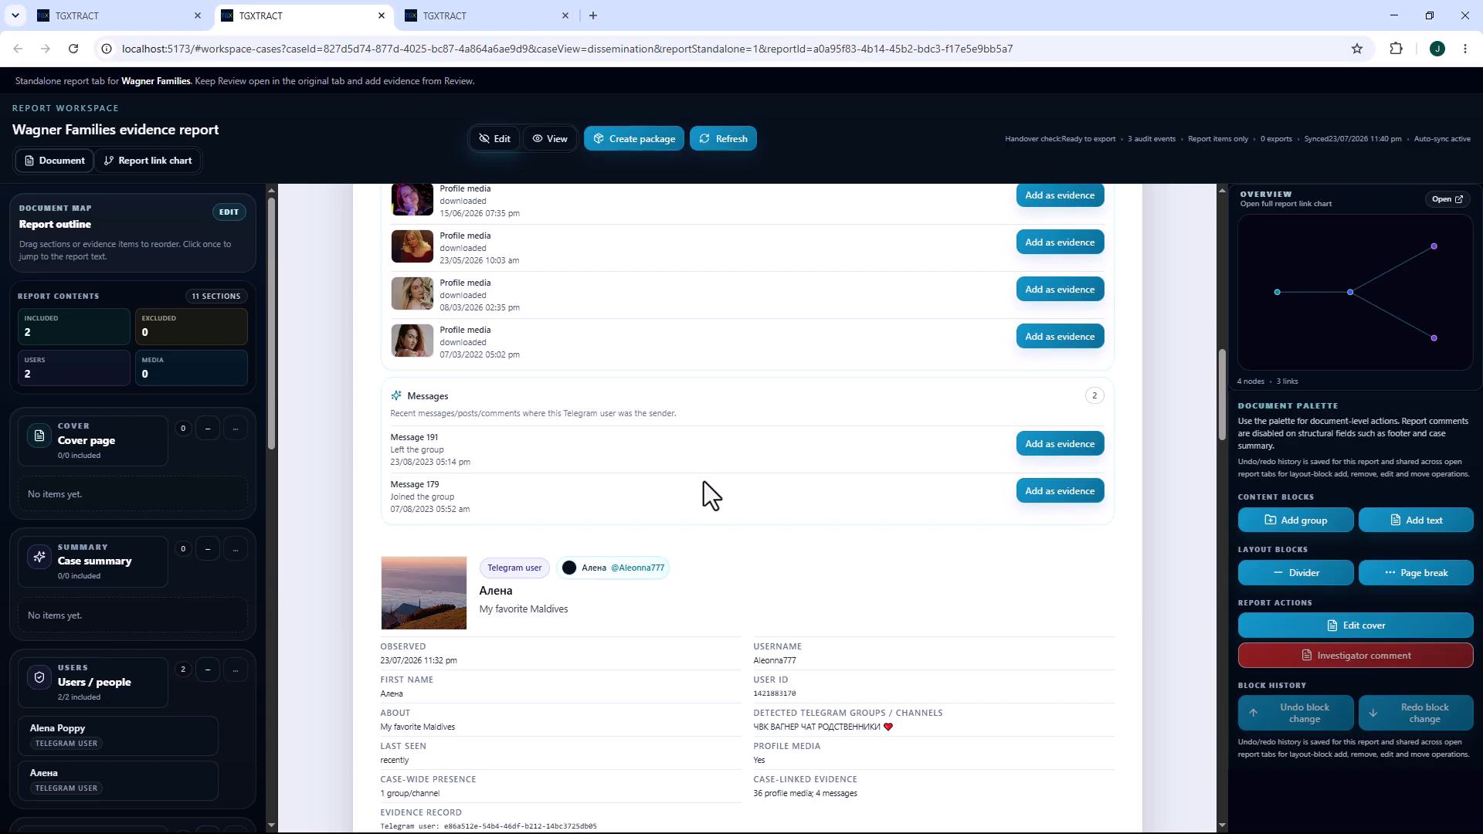
pyautogui.scroll(-1, 603, 179)
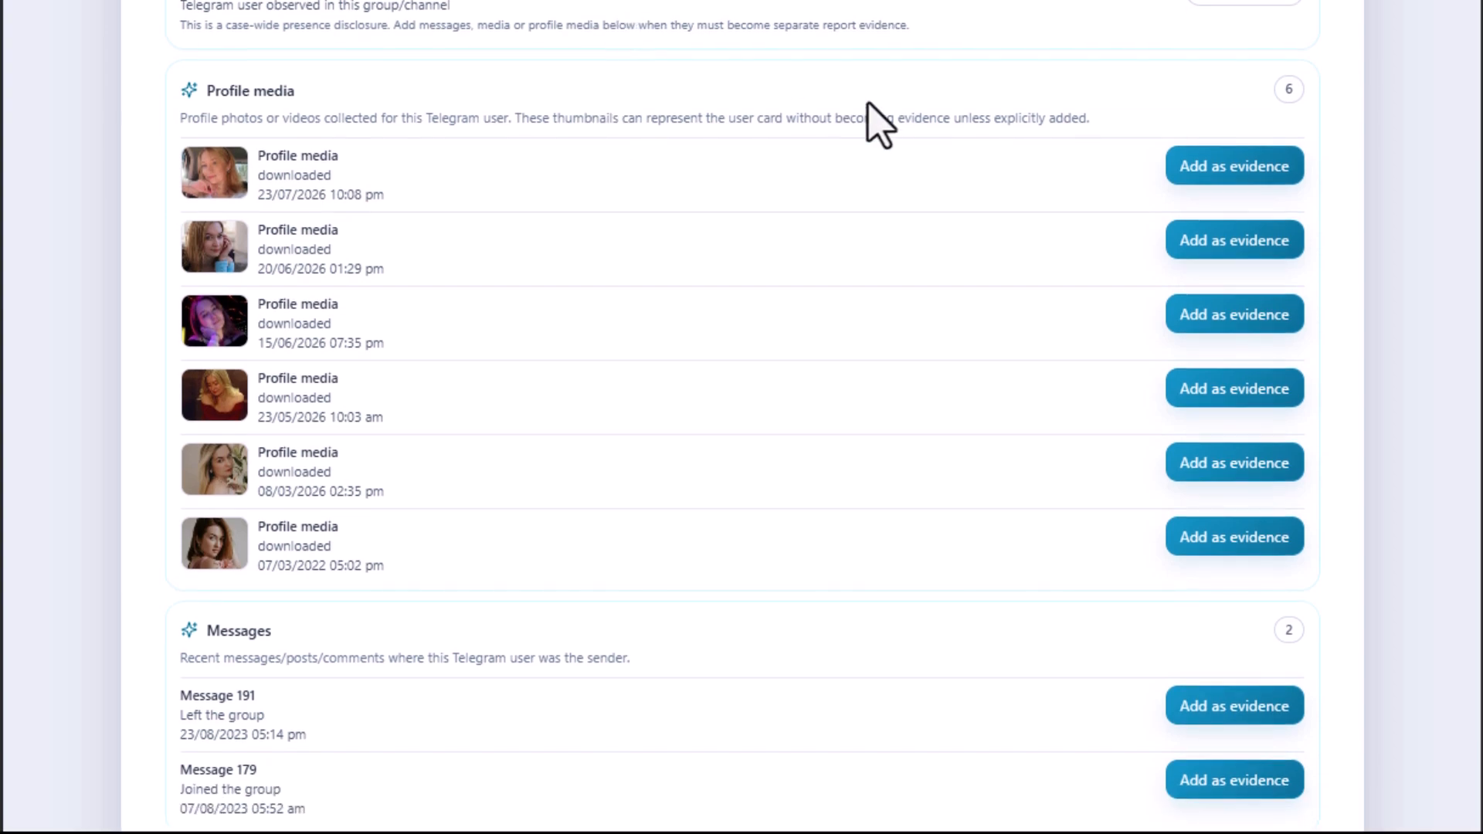
# Add the first member's messages 179 (Joined the group) and 191 (Left the group) to the report as evidence.
pyautogui.click(1220, 780)
pyautogui.scroll(-15, 1192, 430)
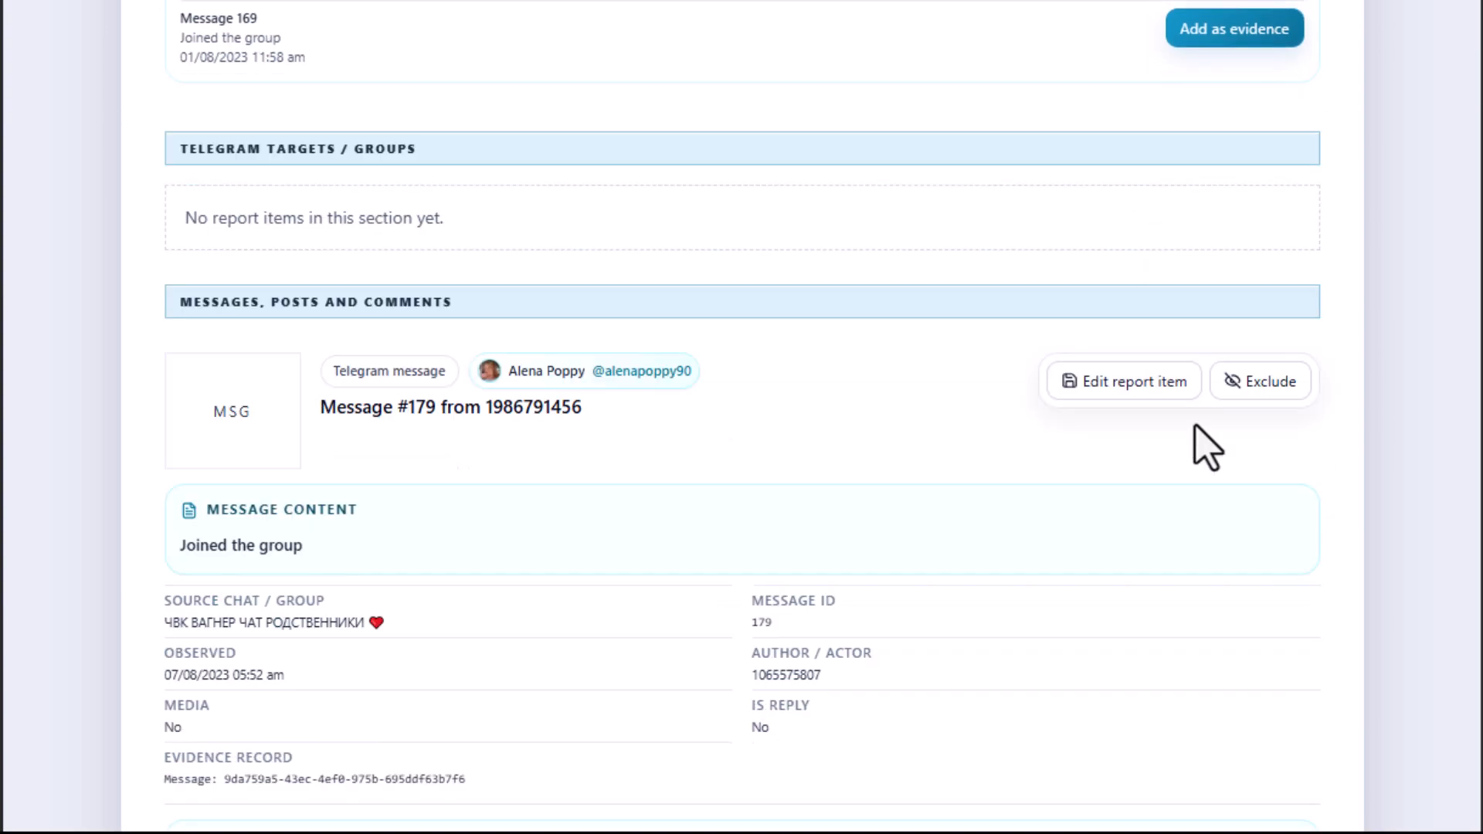
pyautogui.scroll(18, 1043, 150)
pyautogui.scroll(-6, 1080, 183)
pyautogui.scroll(20, 1080, 183)
pyautogui.scroll(3, 1080, 183)
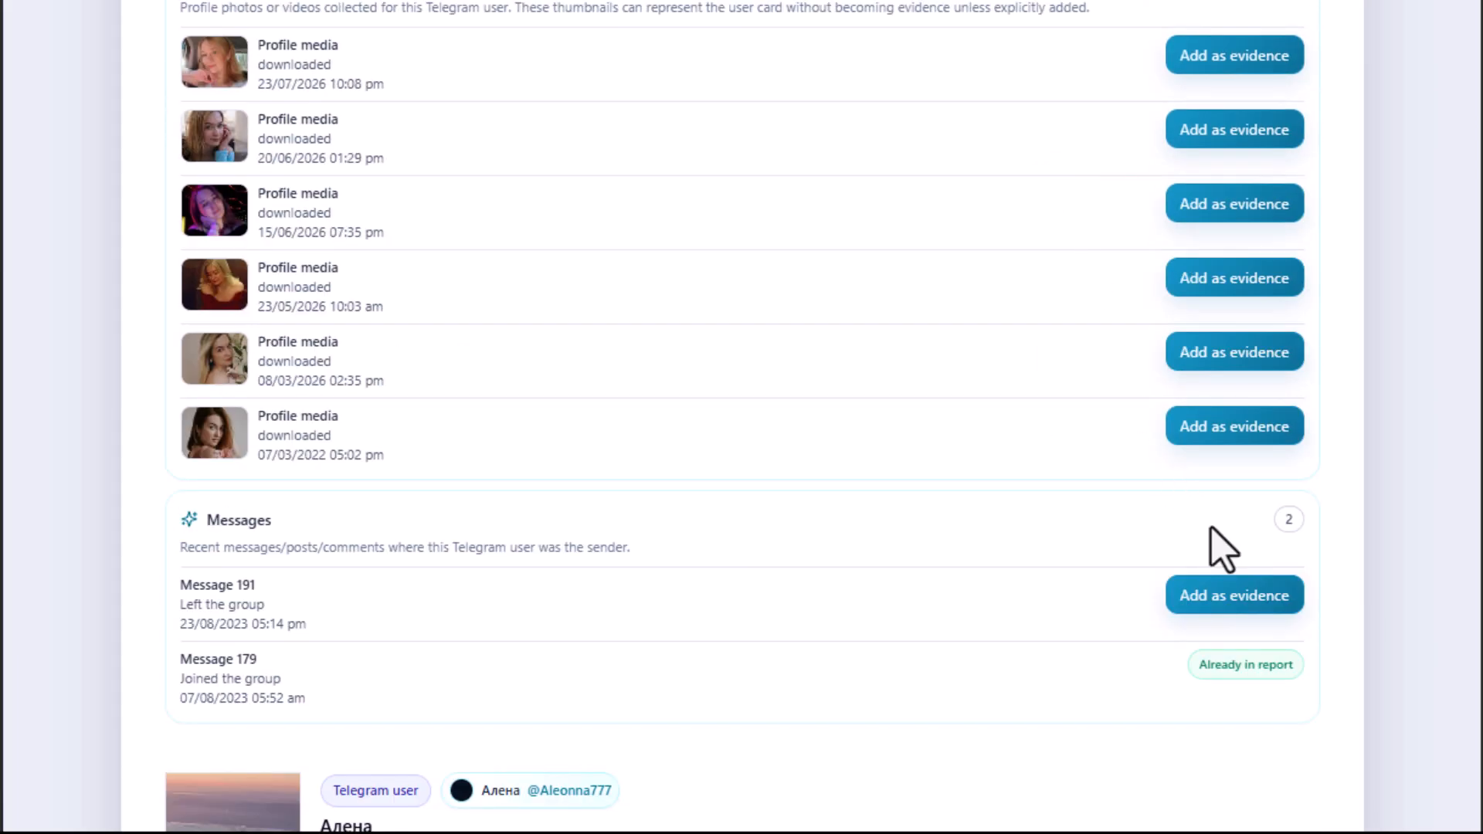
pyautogui.click(1234, 595)
# Add all the related profile media shown for the first member to the report as evidence.
pyautogui.scroll(20, 888, 314)
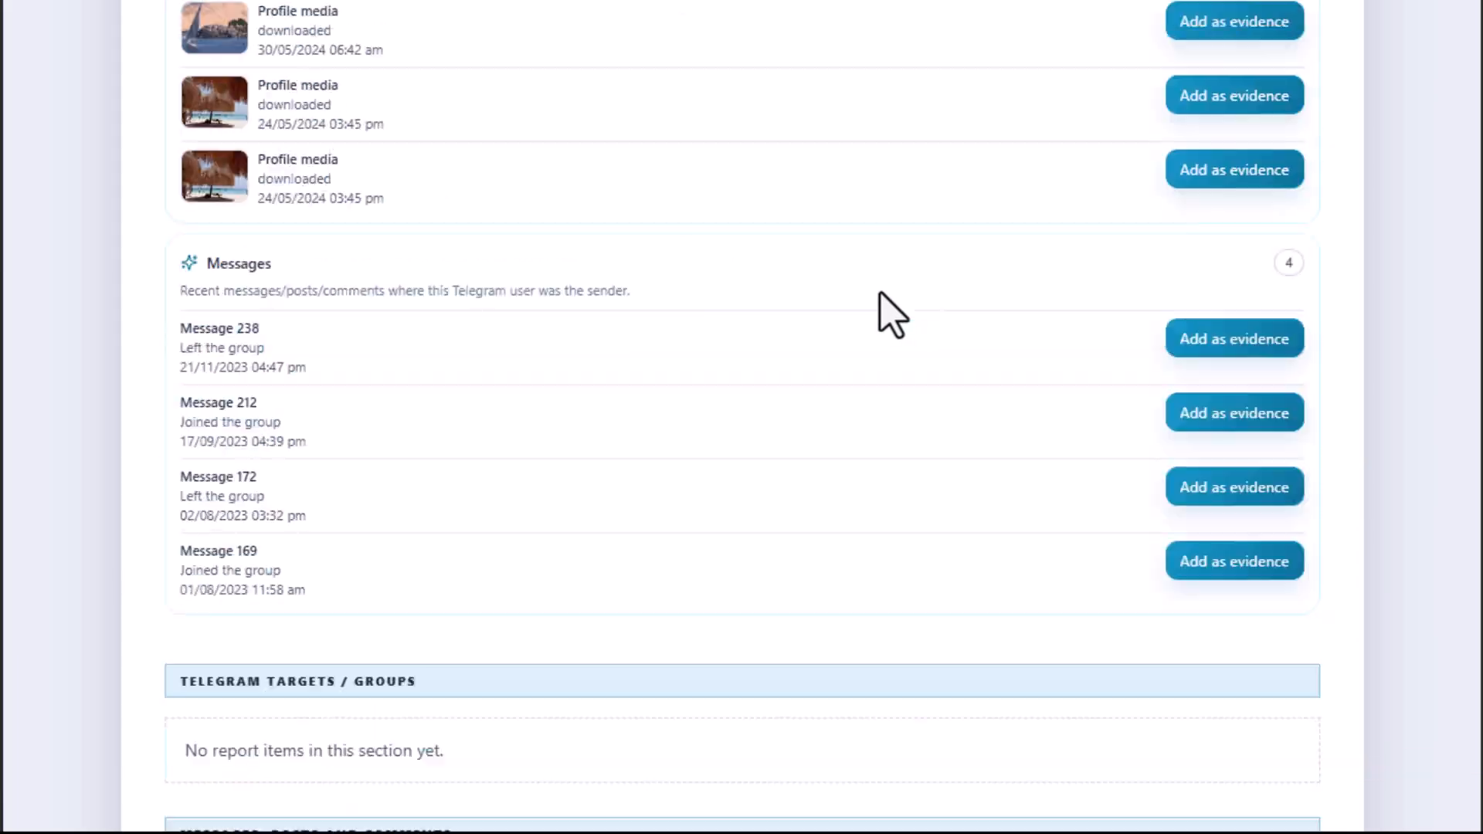
pyautogui.scroll(2, 677, 354)
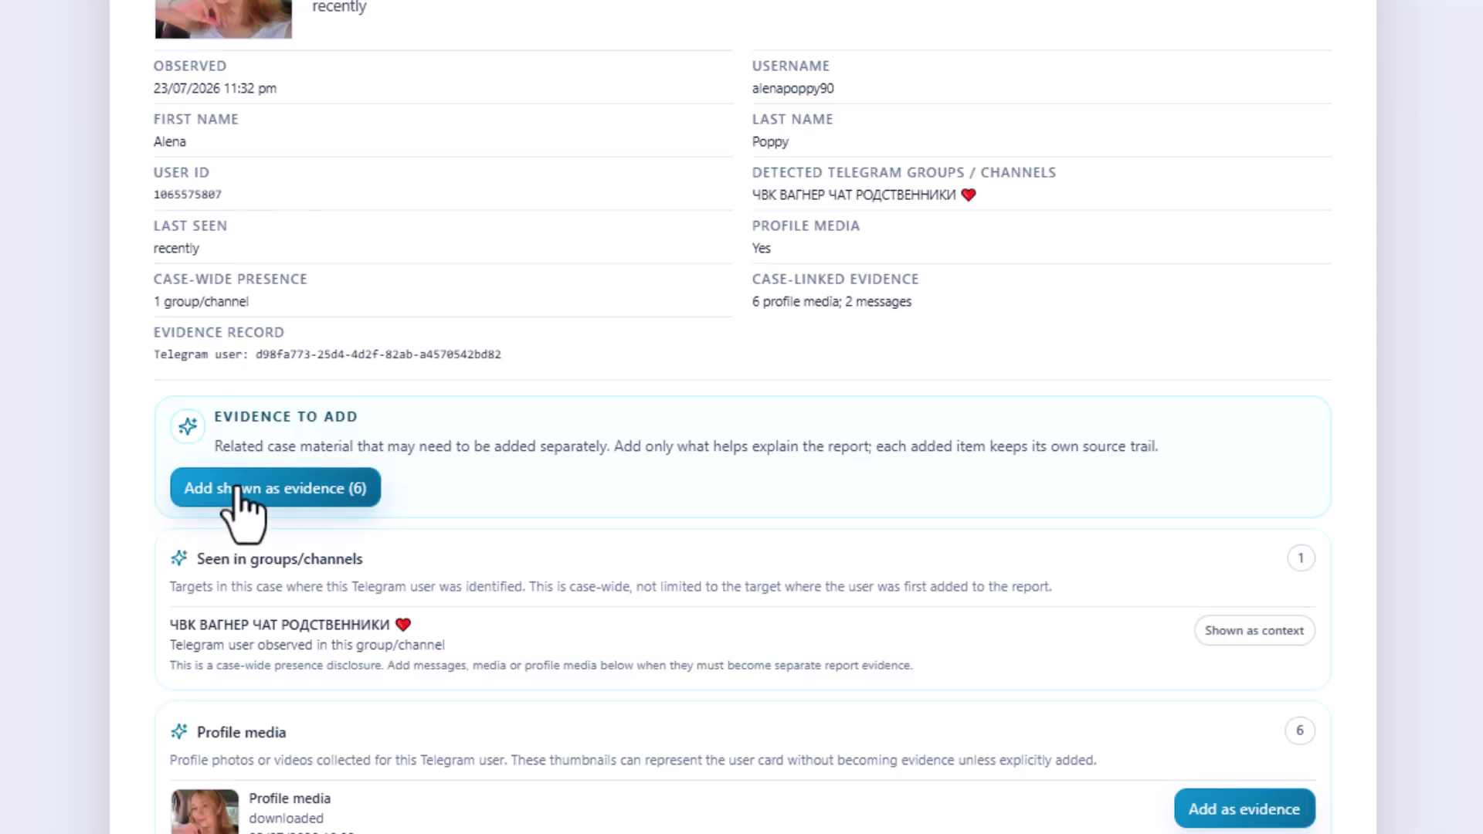
pyautogui.click(238, 492)
pyautogui.scroll(-15, 149, 540)
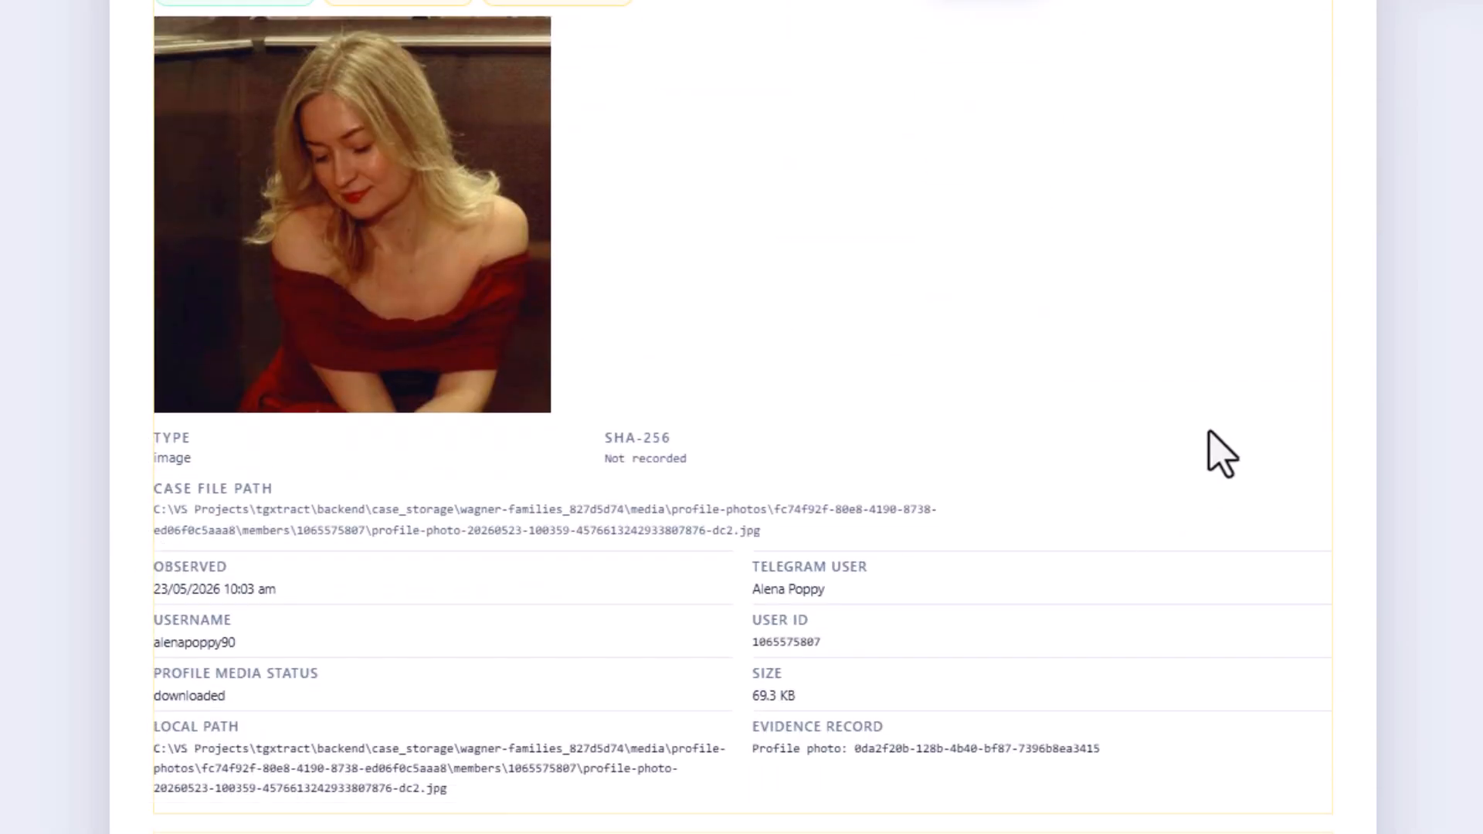
pyautogui.scroll(15, 1220, 363)
pyautogui.scroll(10, 1217, 321)
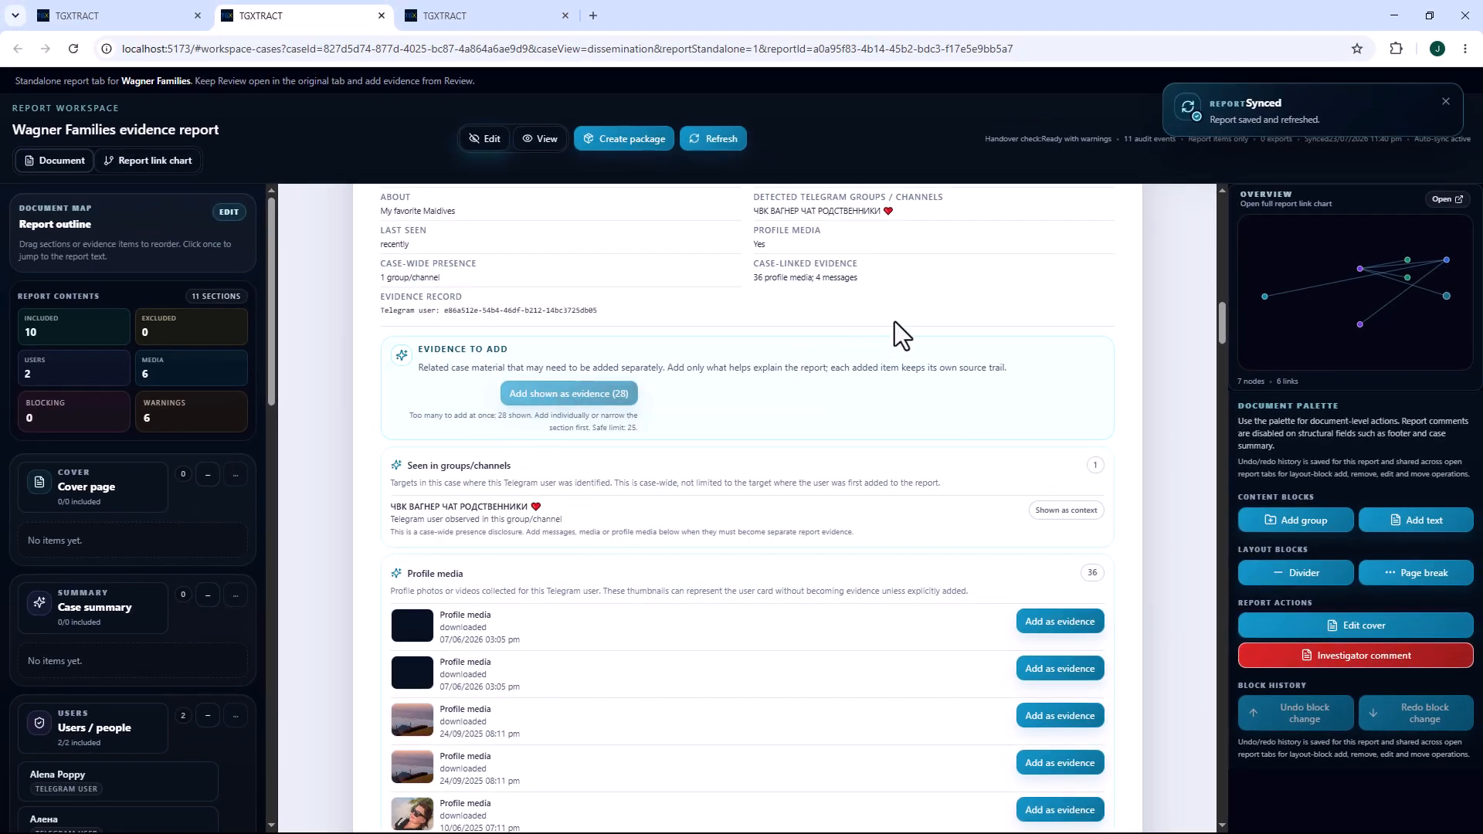
# Add the first profile media item of the member with the bio "My favorite Maldives" to the report as evidence.
pyautogui.scroll(3, 934, 332)
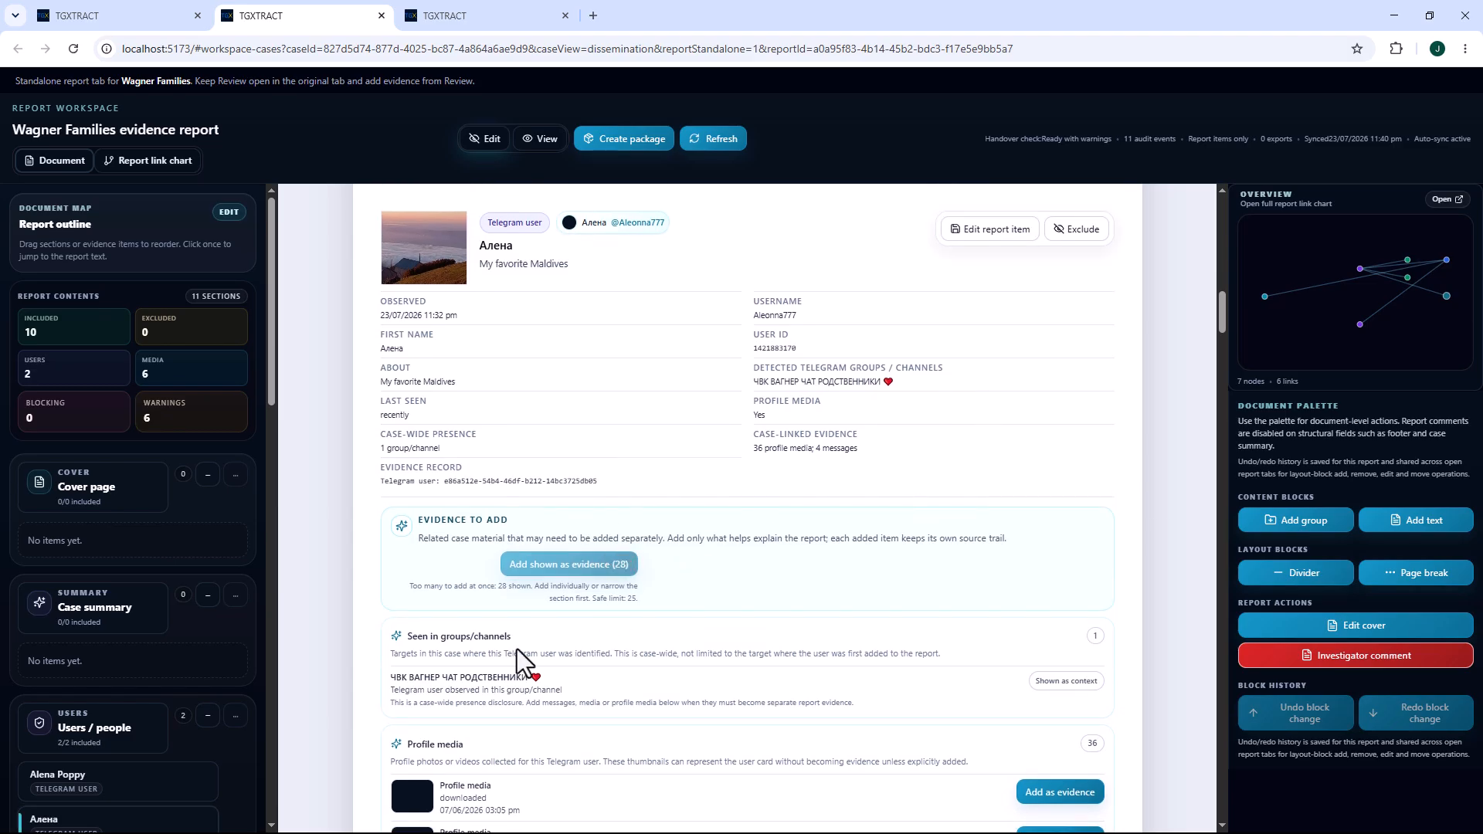
pyautogui.scroll(-3, 518, 643)
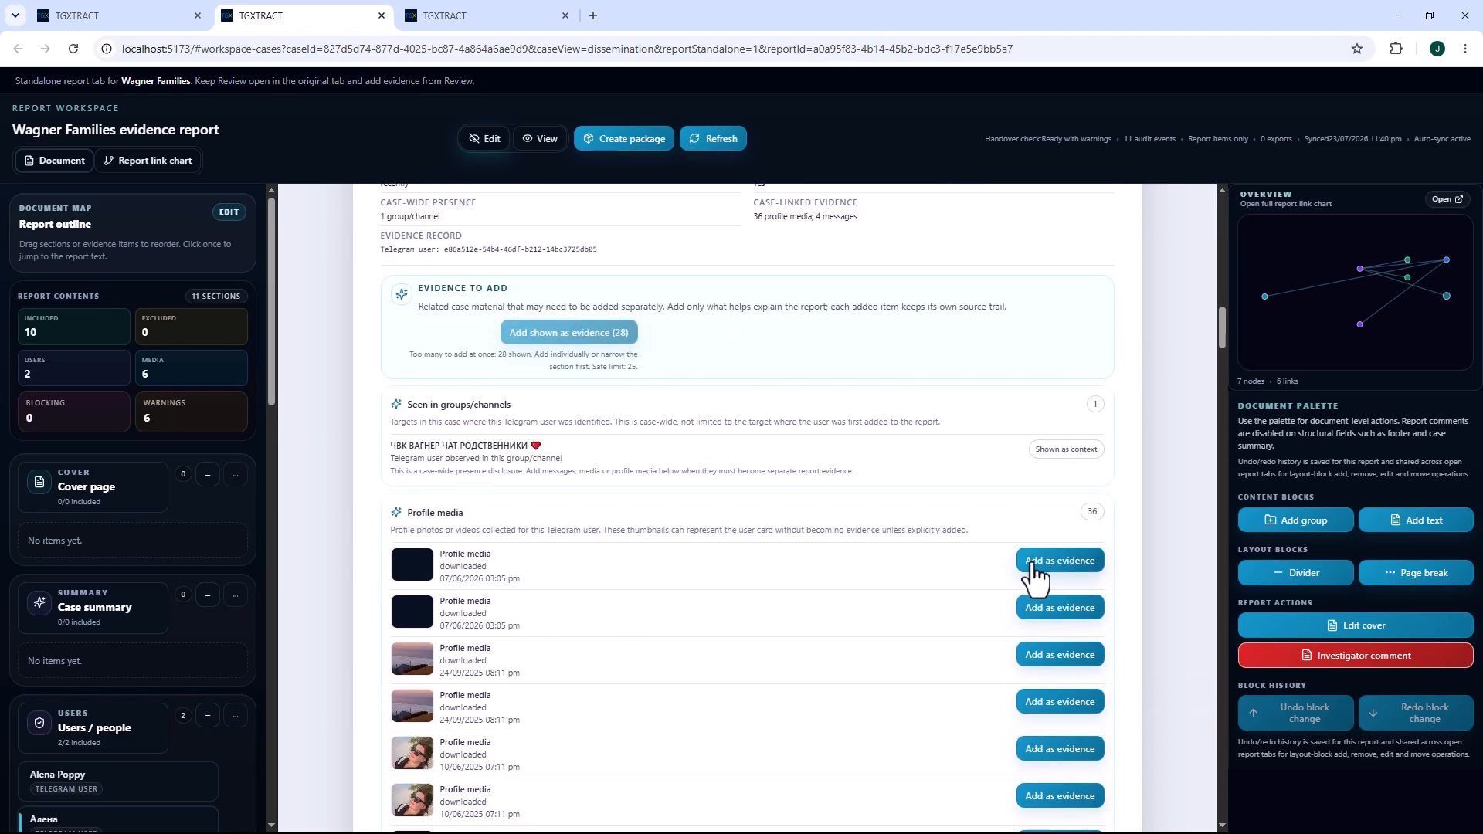
pyautogui.click(1032, 568)
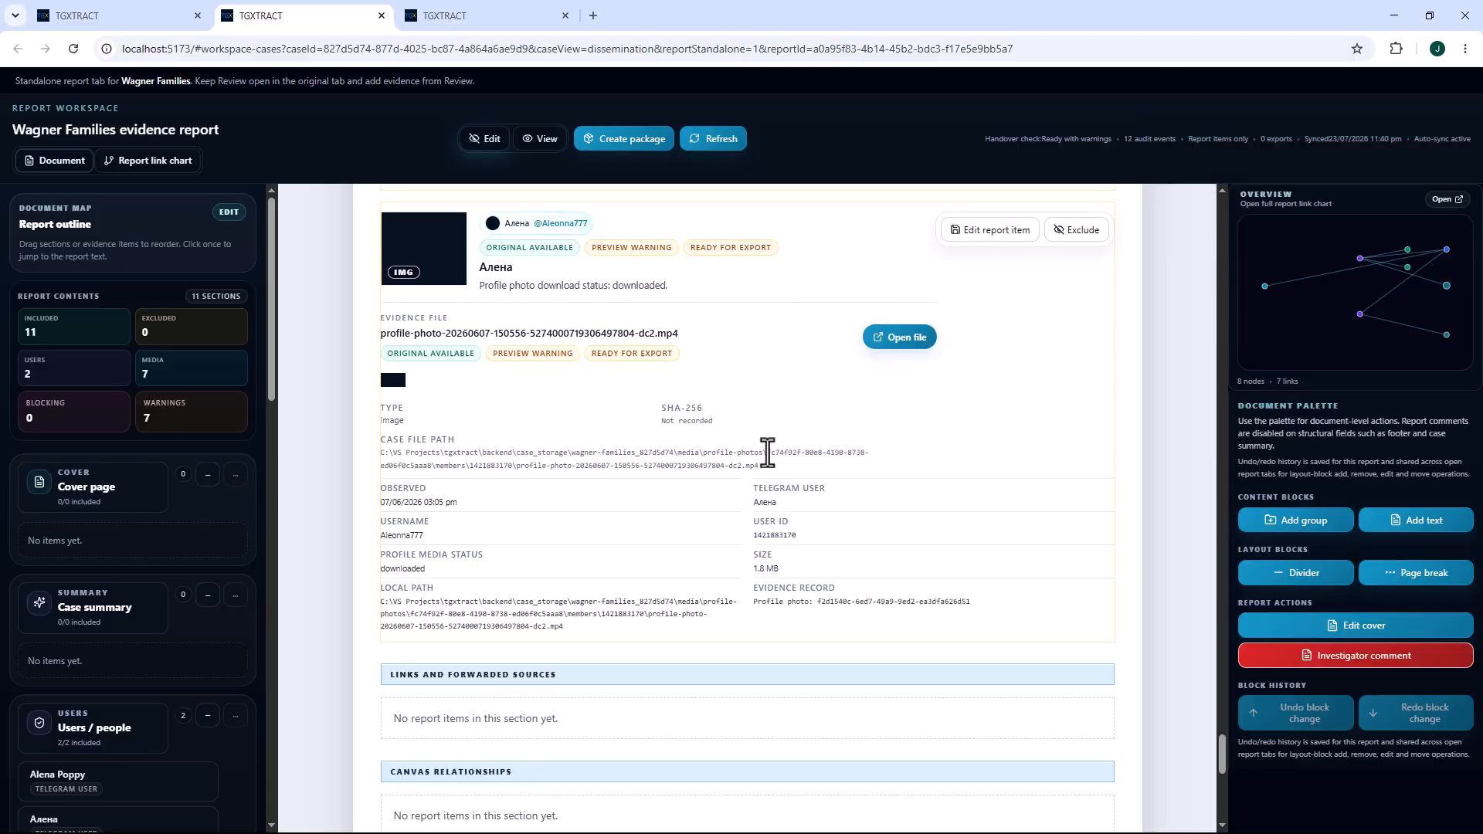
# Add the second member's message 238 (Left the group) to the report as evidence.
pyautogui.scroll(-10, 769, 452)
pyautogui.scroll(-20, 776, 456)
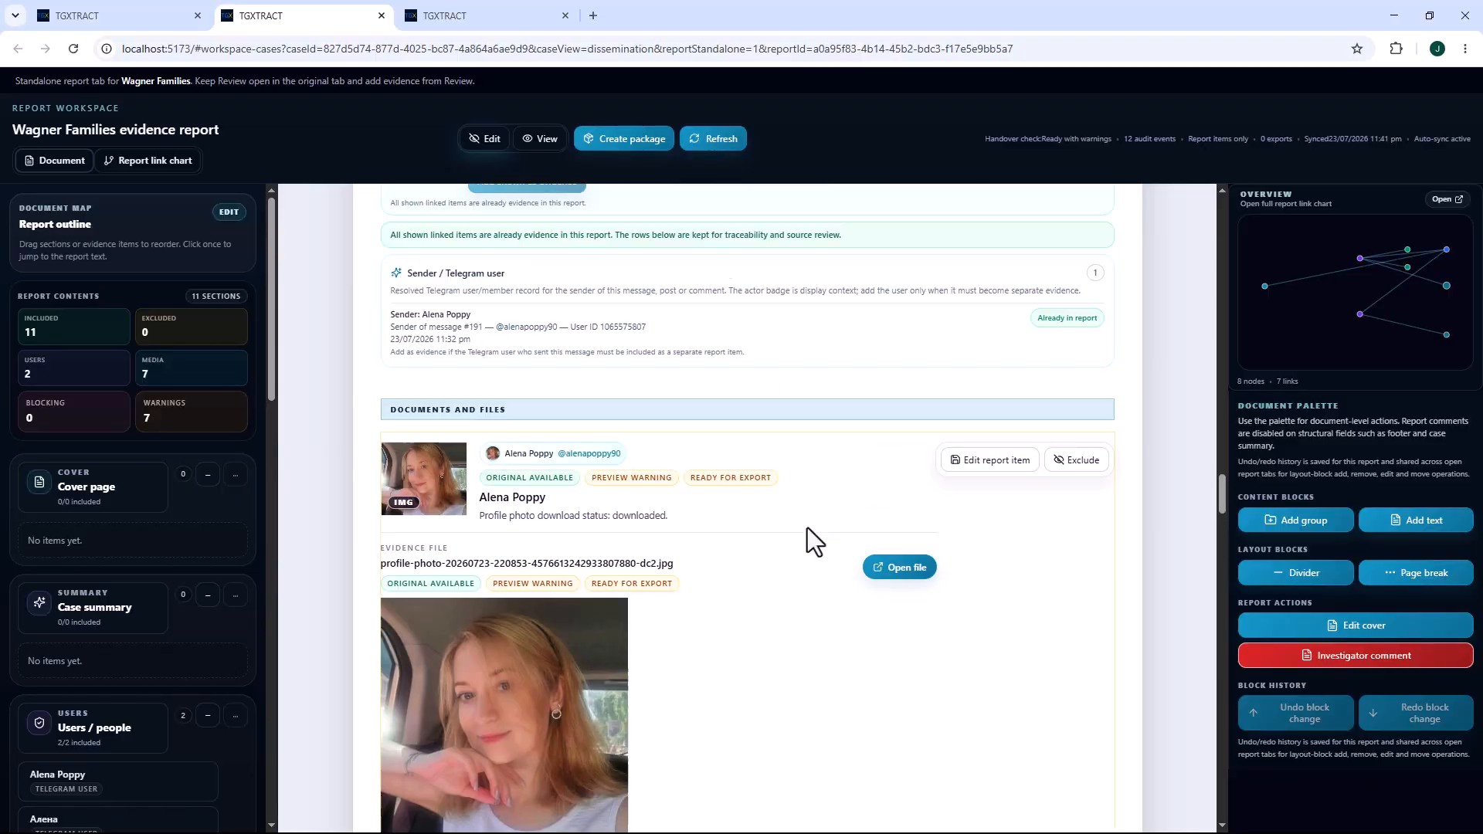
pyautogui.scroll(-5, 811, 530)
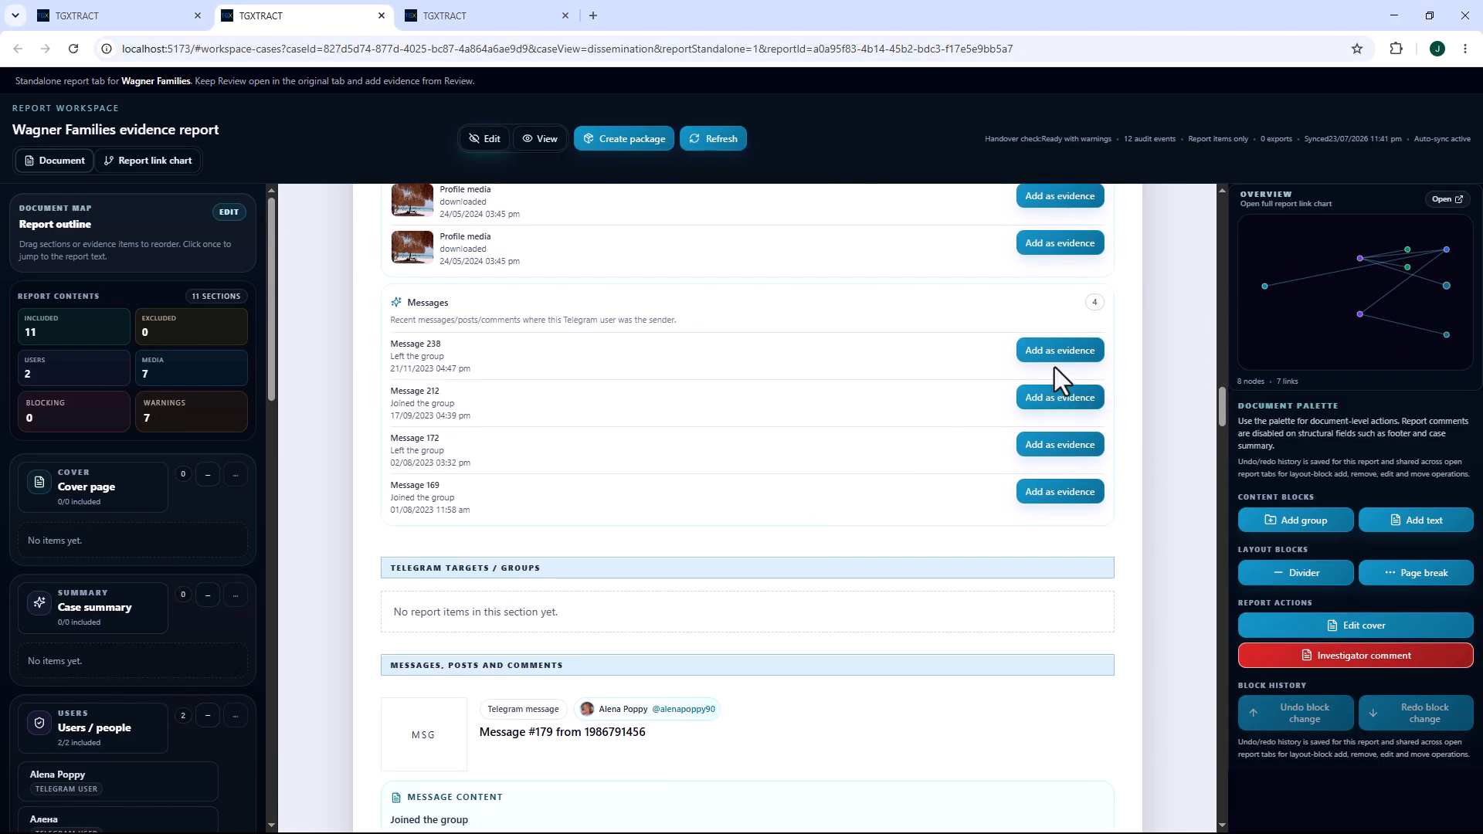
pyautogui.click(1056, 363)
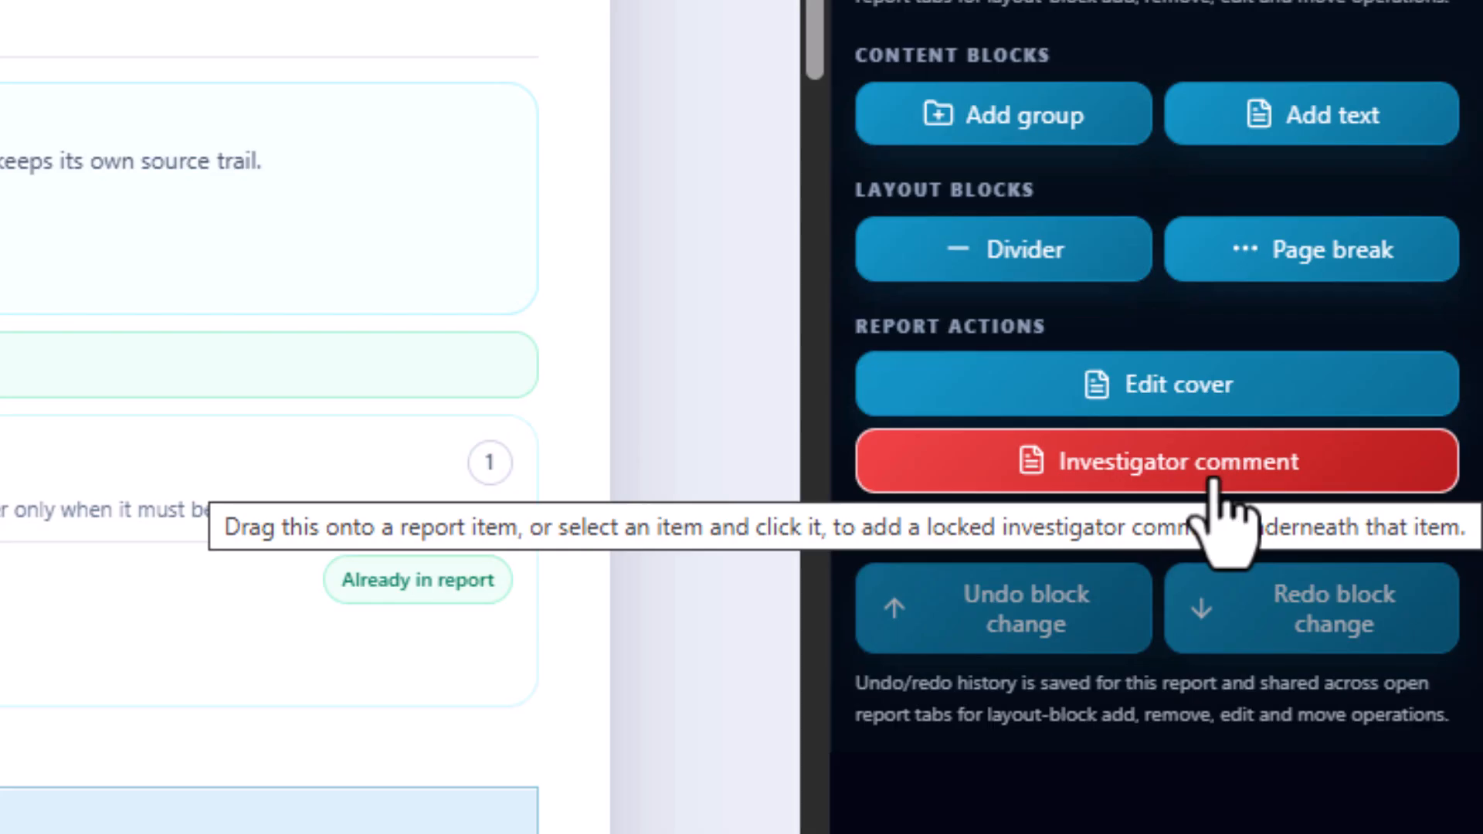
# Try to place an investigator comment beneath an evidence item in the report.
pyautogui.scroll(-13, 309, 432)
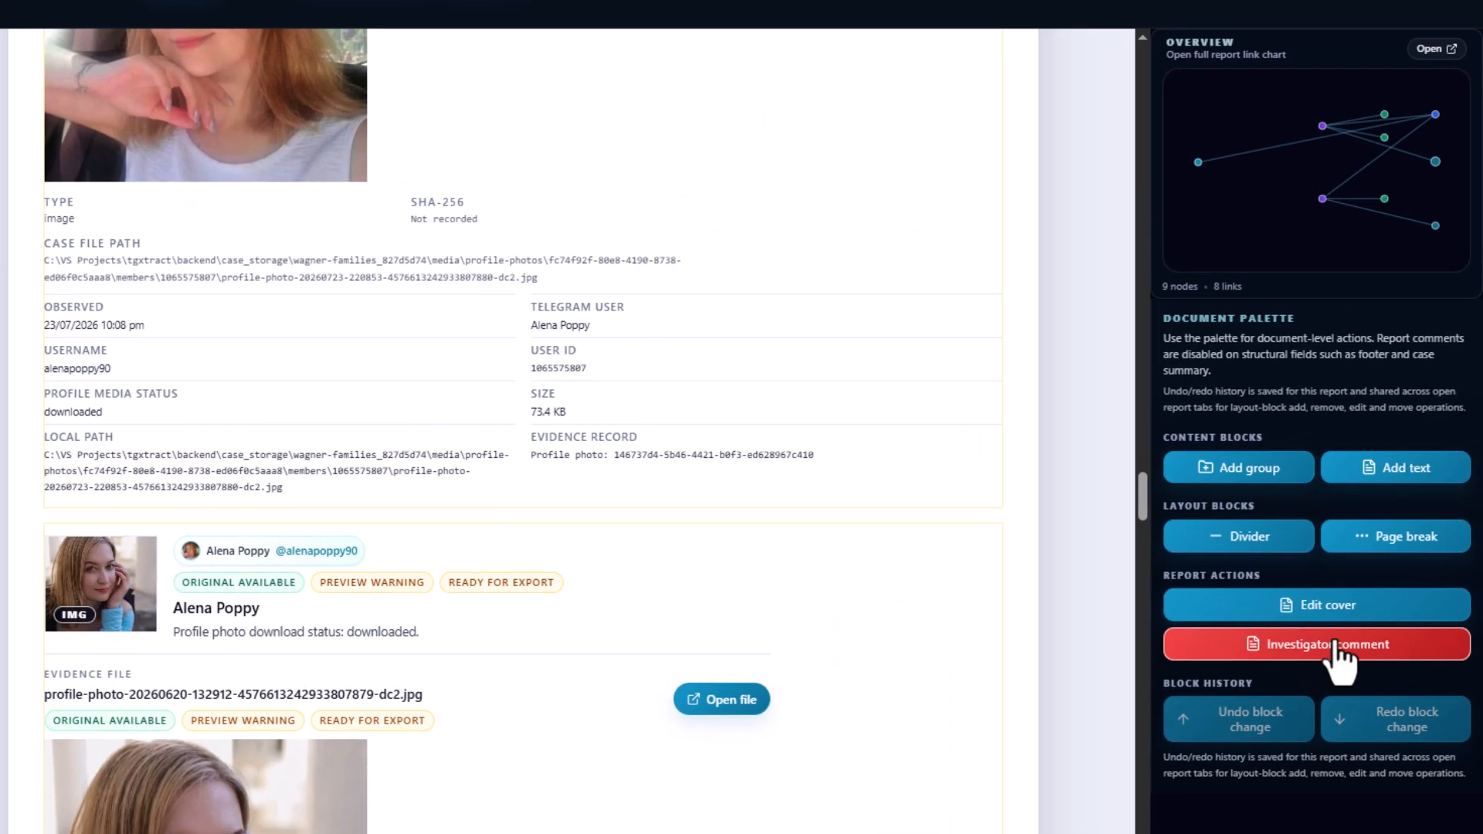
pyautogui.moveTo(1201, 483); pyautogui.dragTo(388, 471)
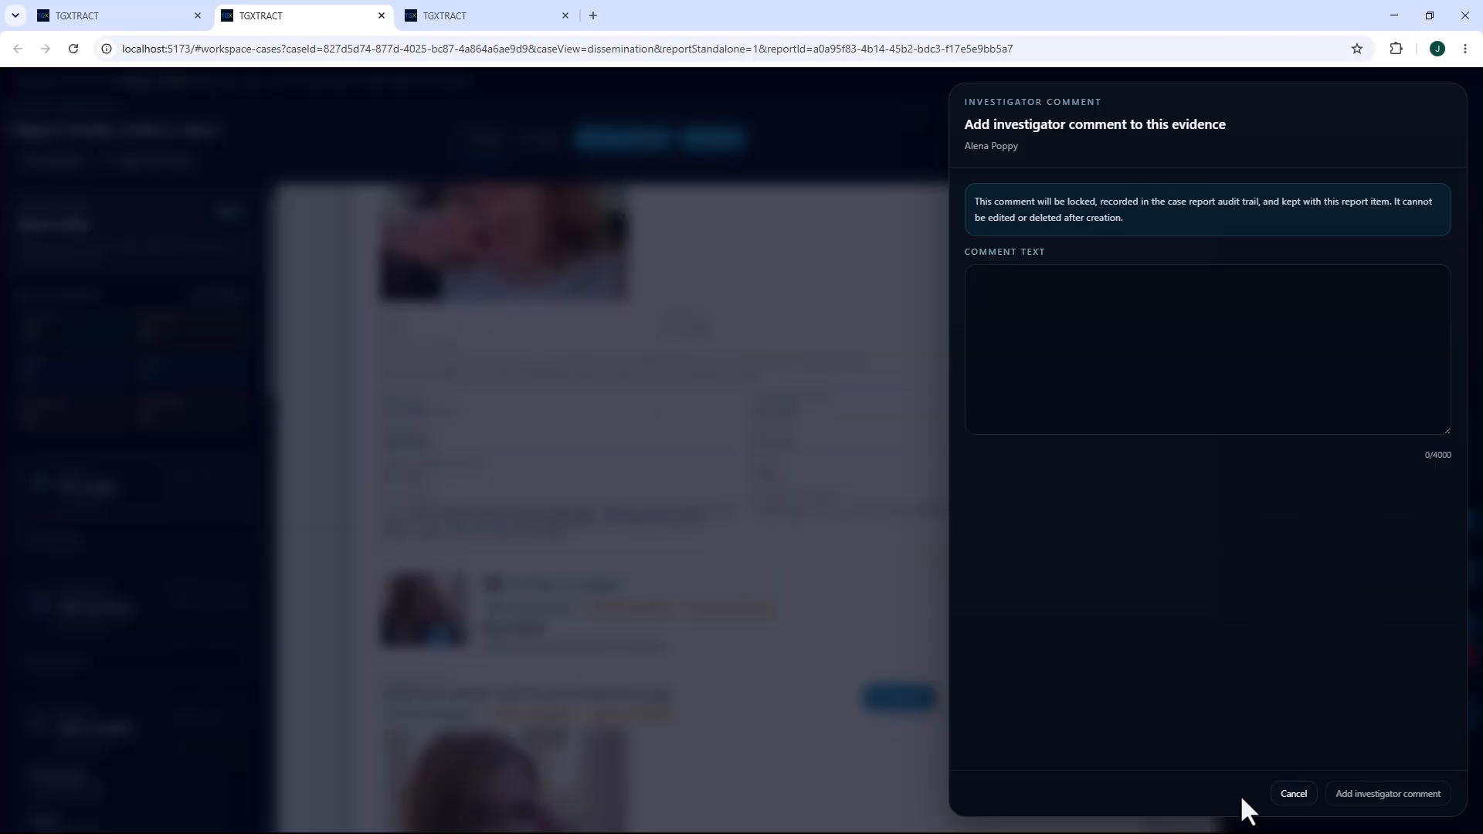
pyautogui.click(1288, 791)
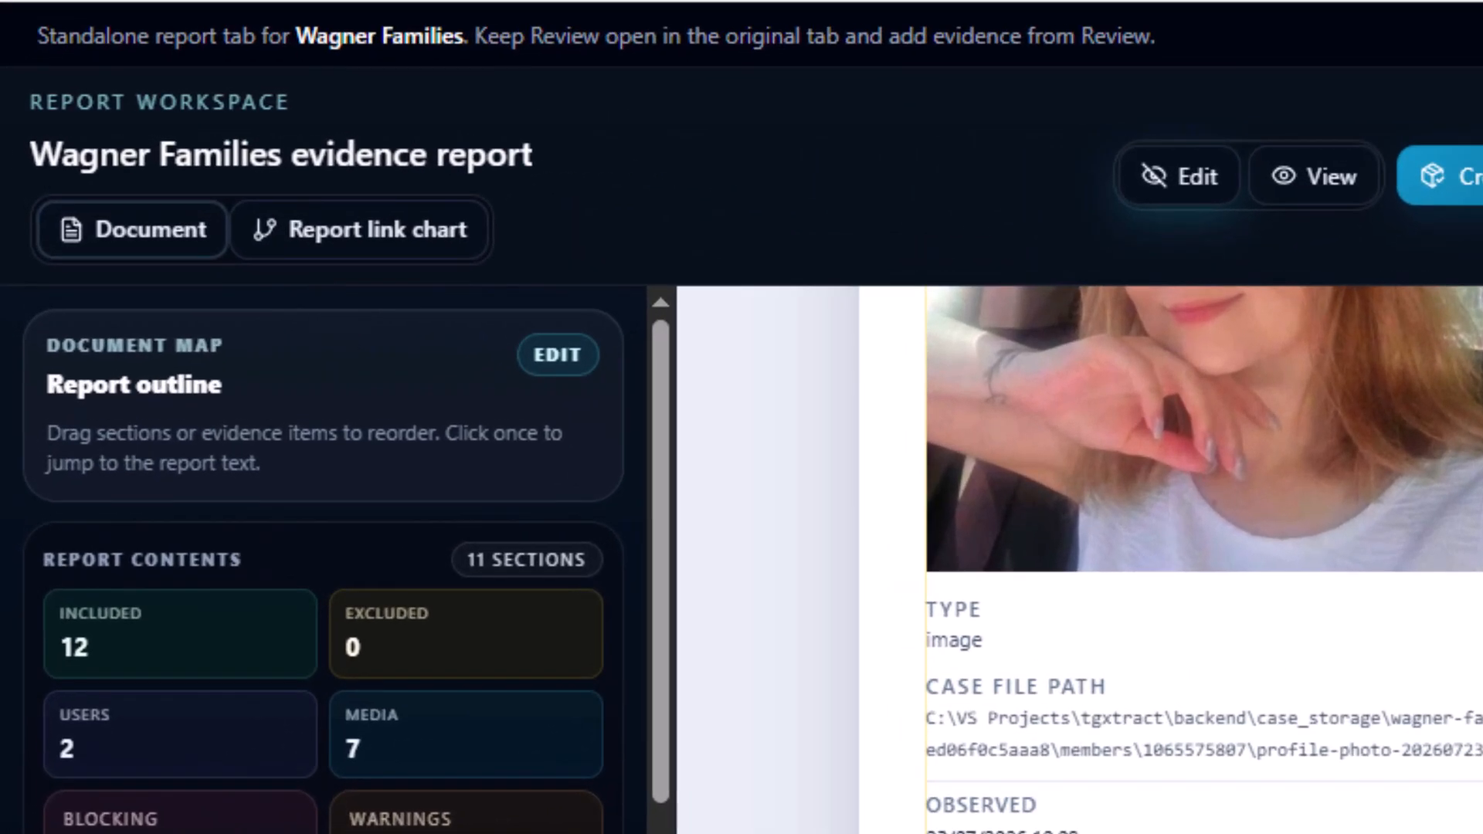
# Open the report's link chart and inspect the source details of the first member's node.
pyautogui.click(388, 235)
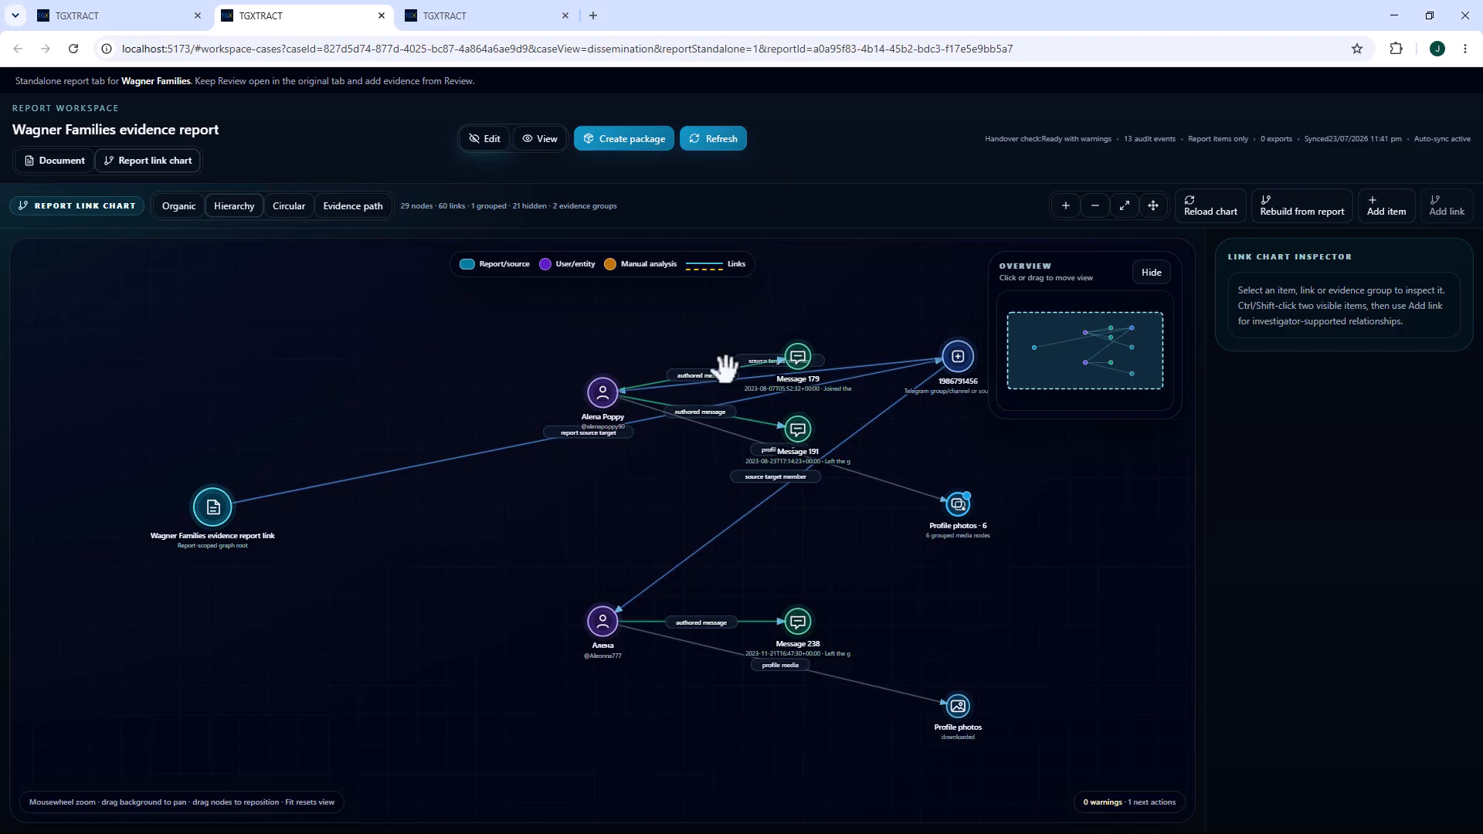
pyautogui.click(603, 394)
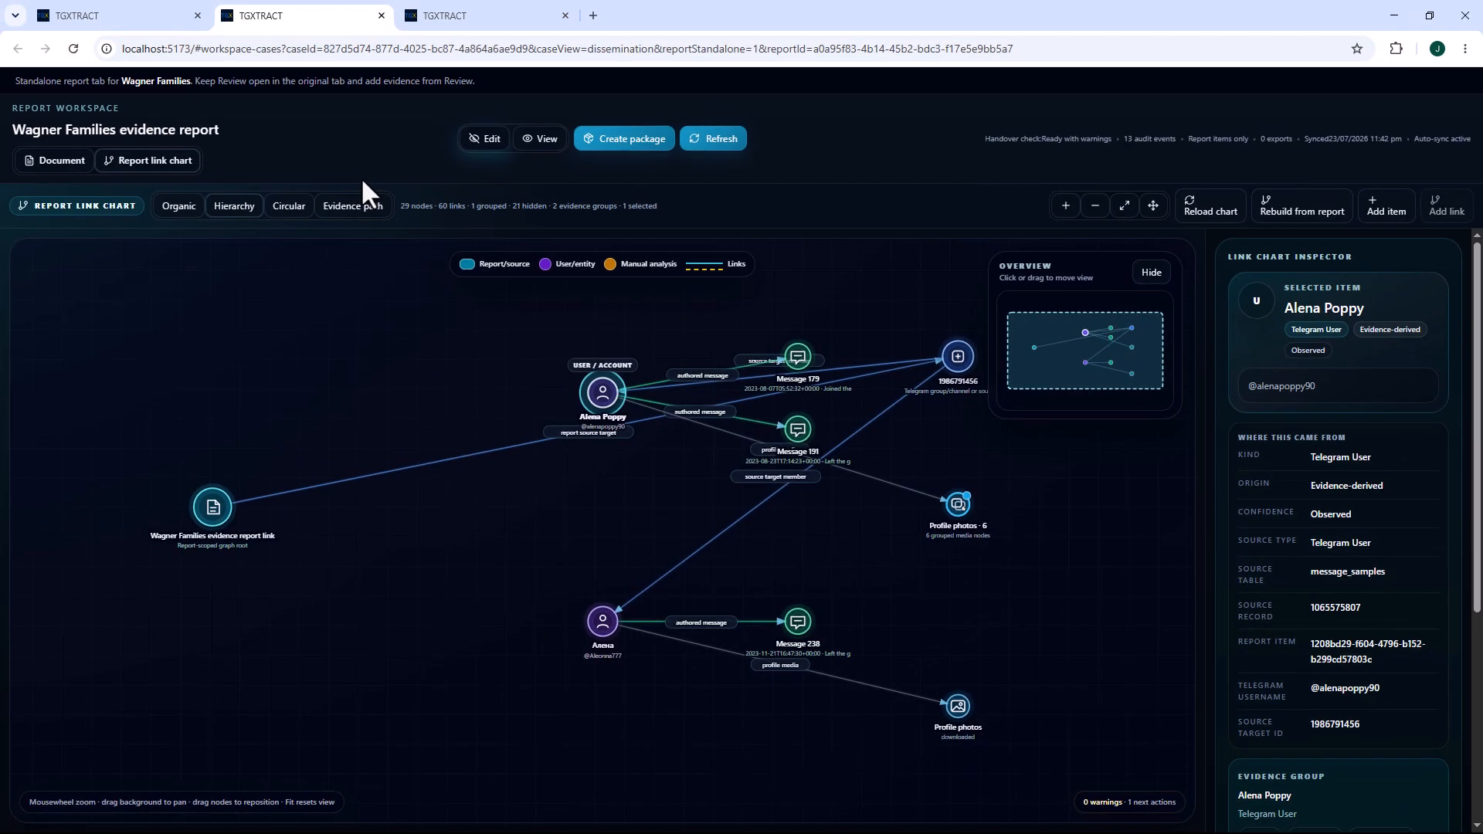
# Create an HTML report package with the link chart files included.
pyautogui.click(626, 144)
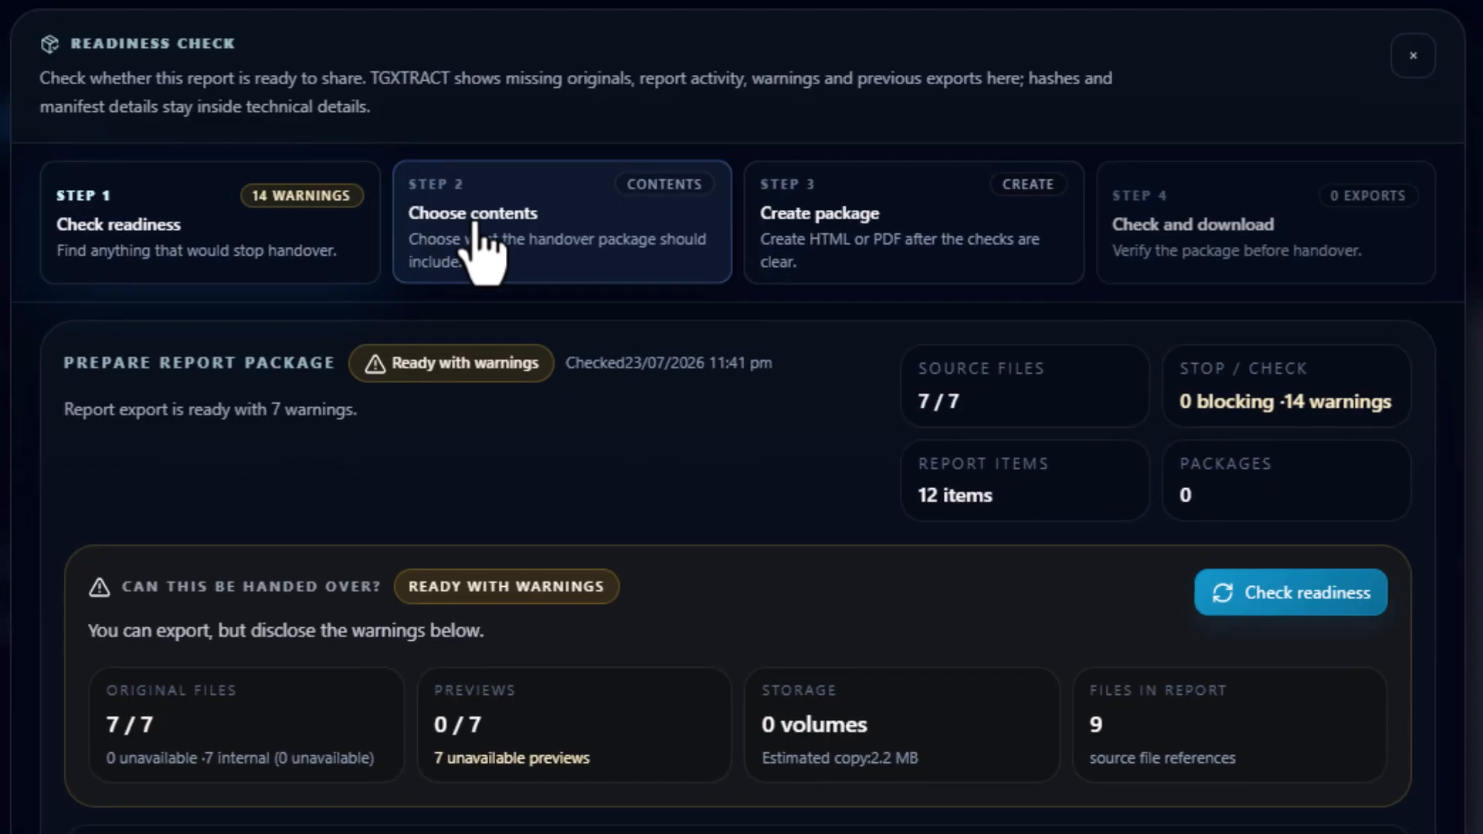
pyautogui.click(475, 225)
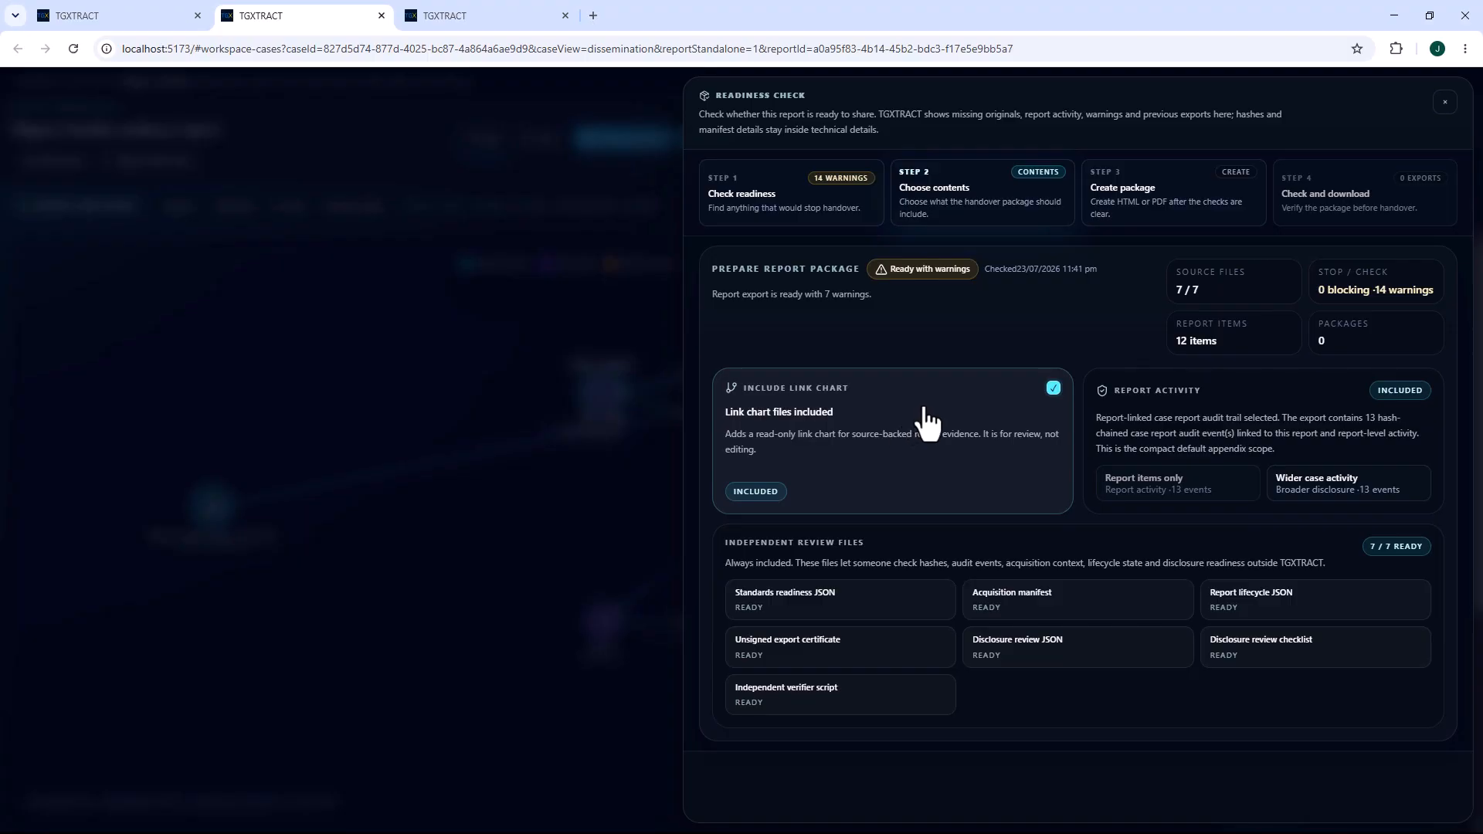
pyautogui.click(1158, 197)
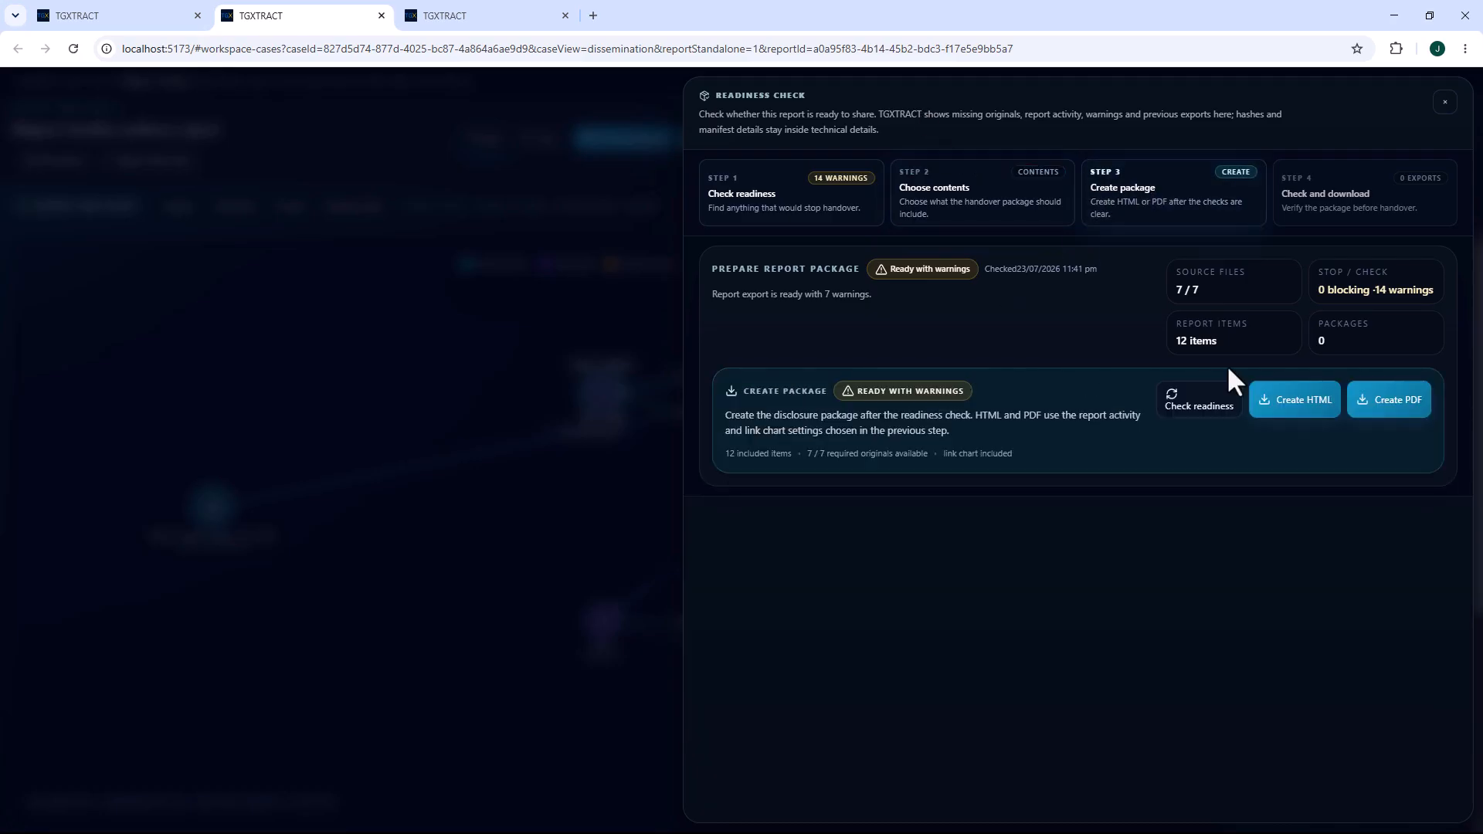
pyautogui.click(1295, 414)
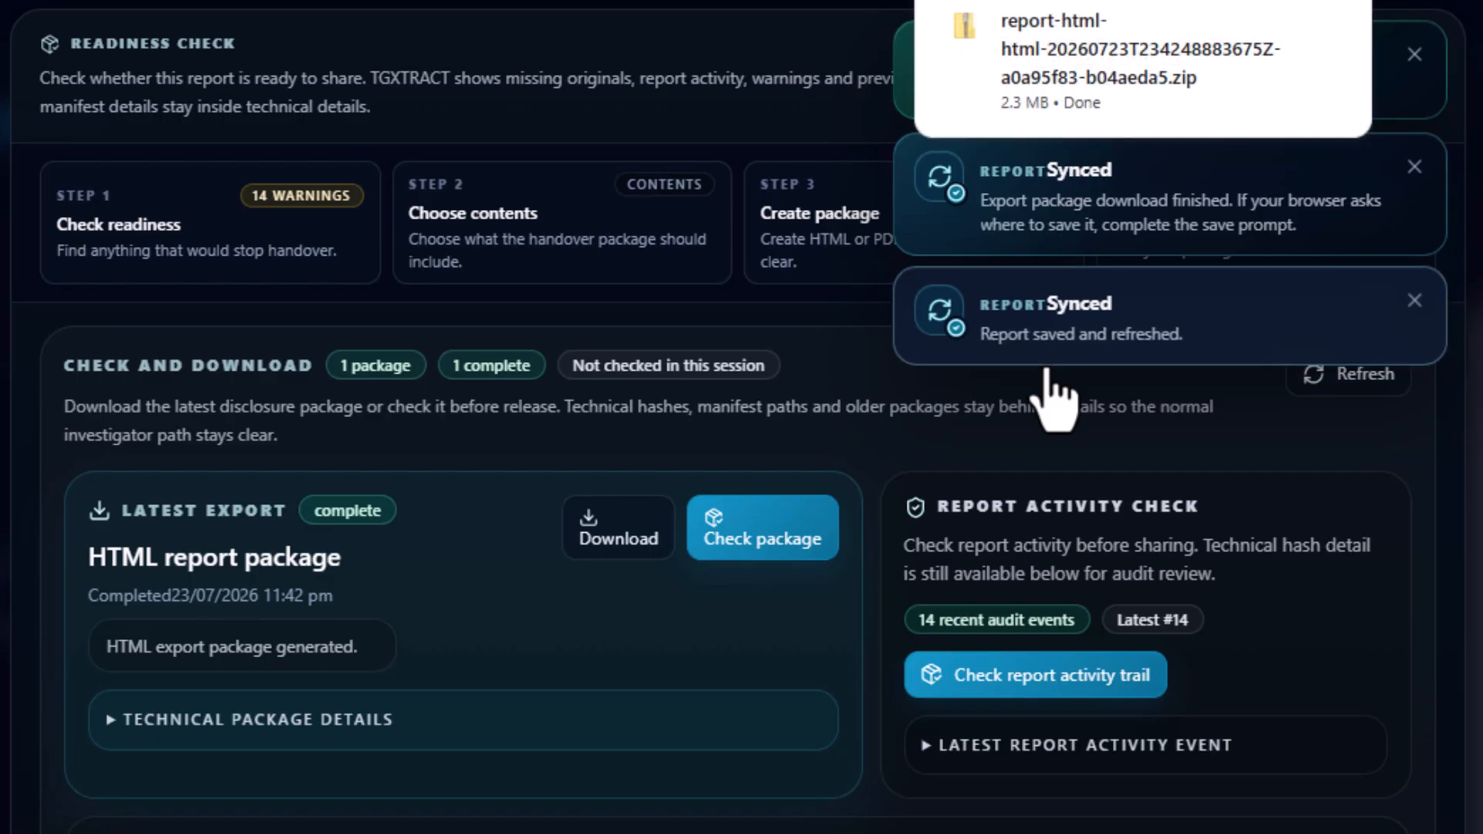
# Show the downloaded report package in its folder and extract the HTML report archive listed there.
pyautogui.moveTo(1190, 41)
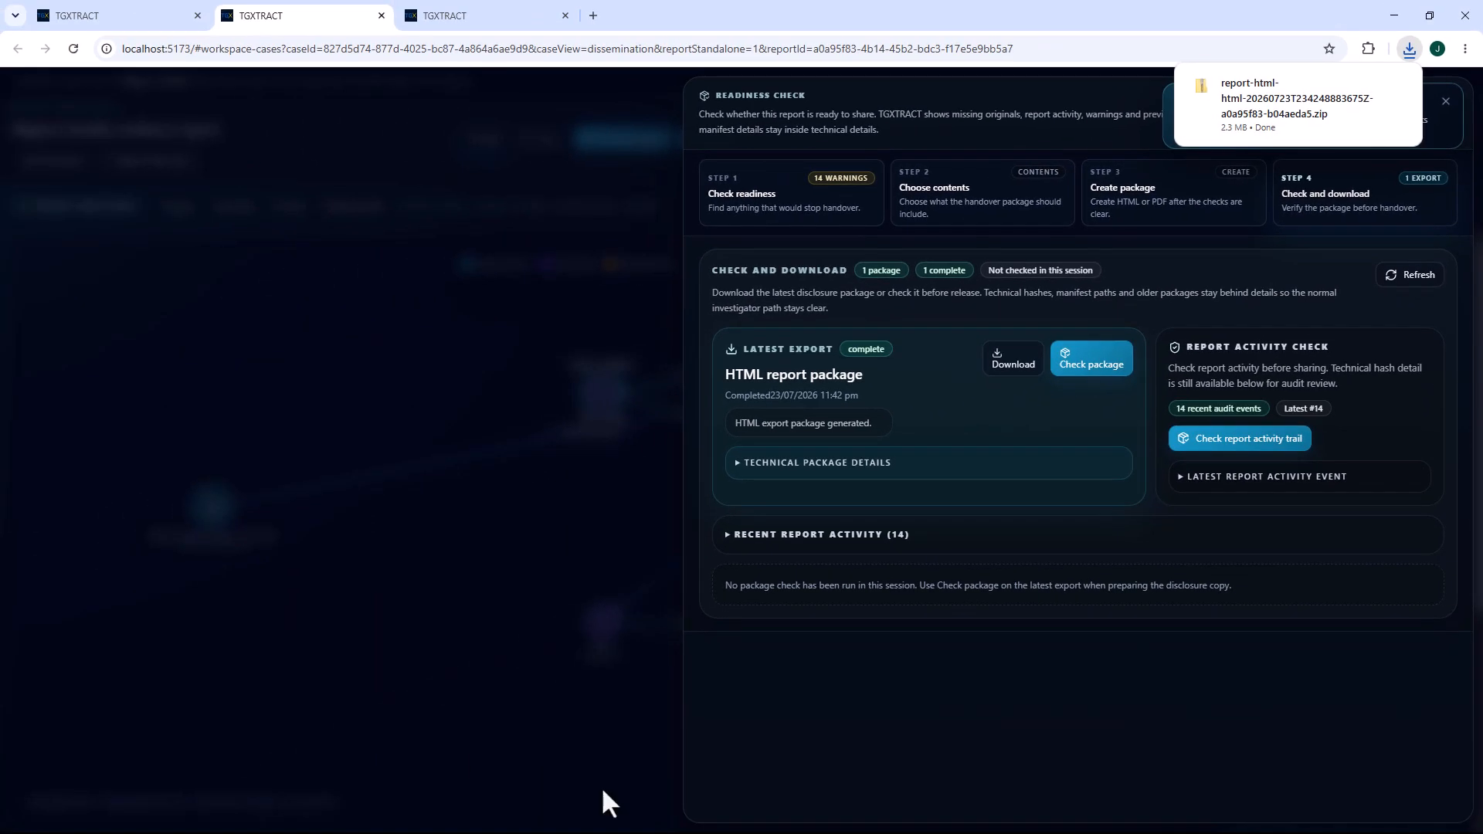
pyautogui.moveTo(1369, 87)
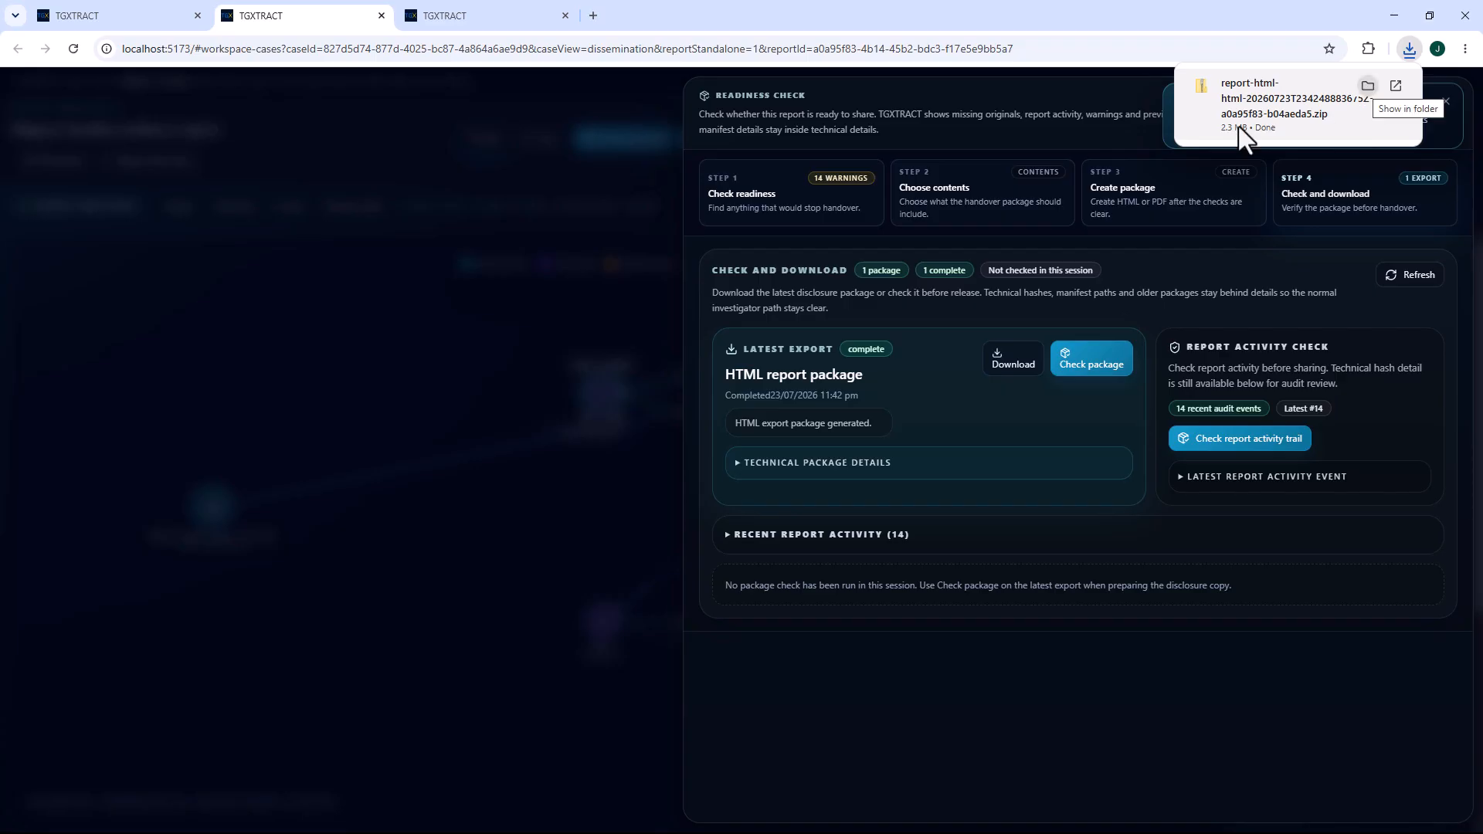
pyautogui.click(1367, 85)
pyautogui.rightClick(603, 302)
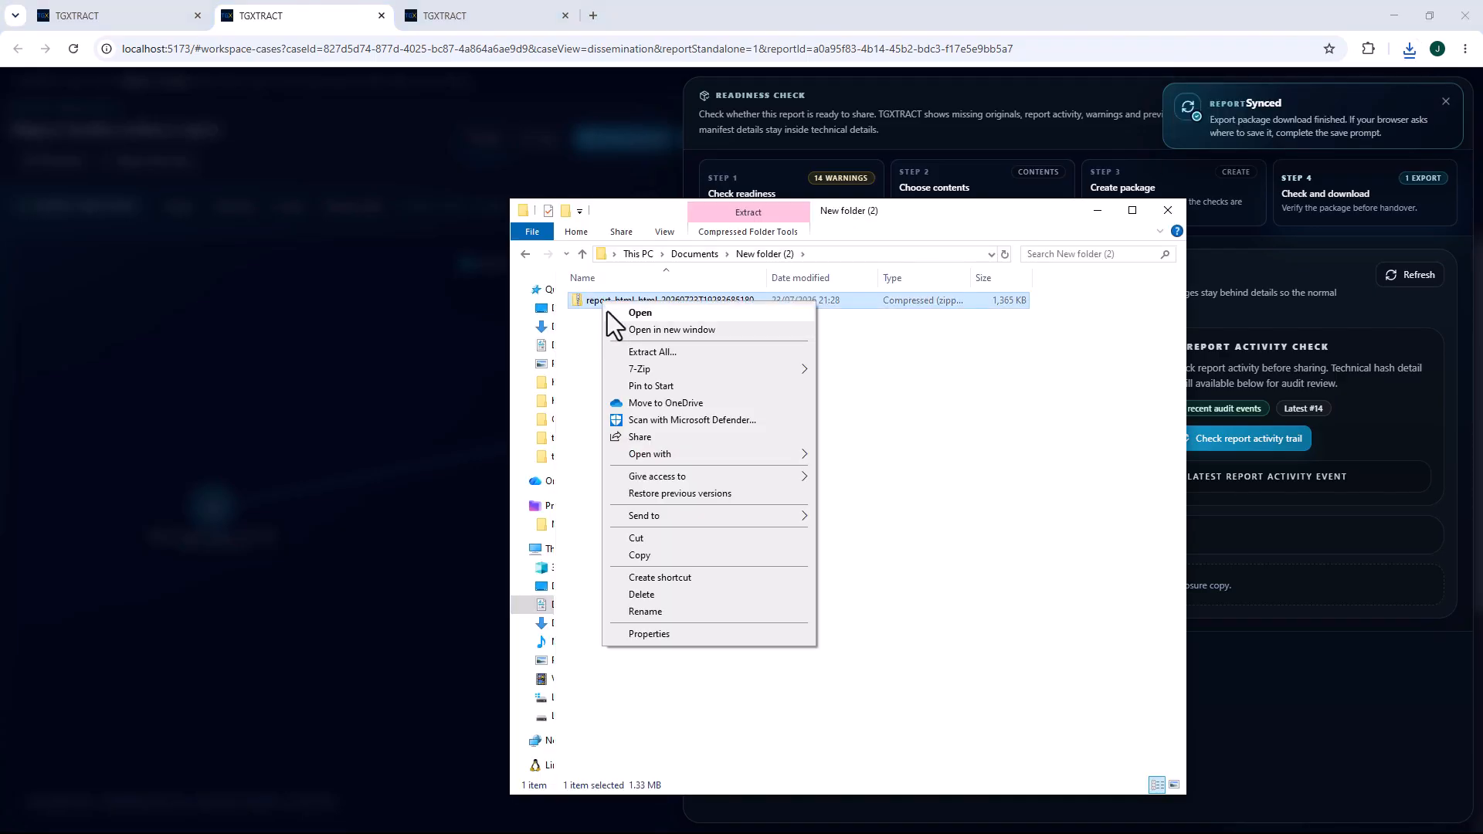
pyautogui.click(652, 352)
pyautogui.click(880, 574)
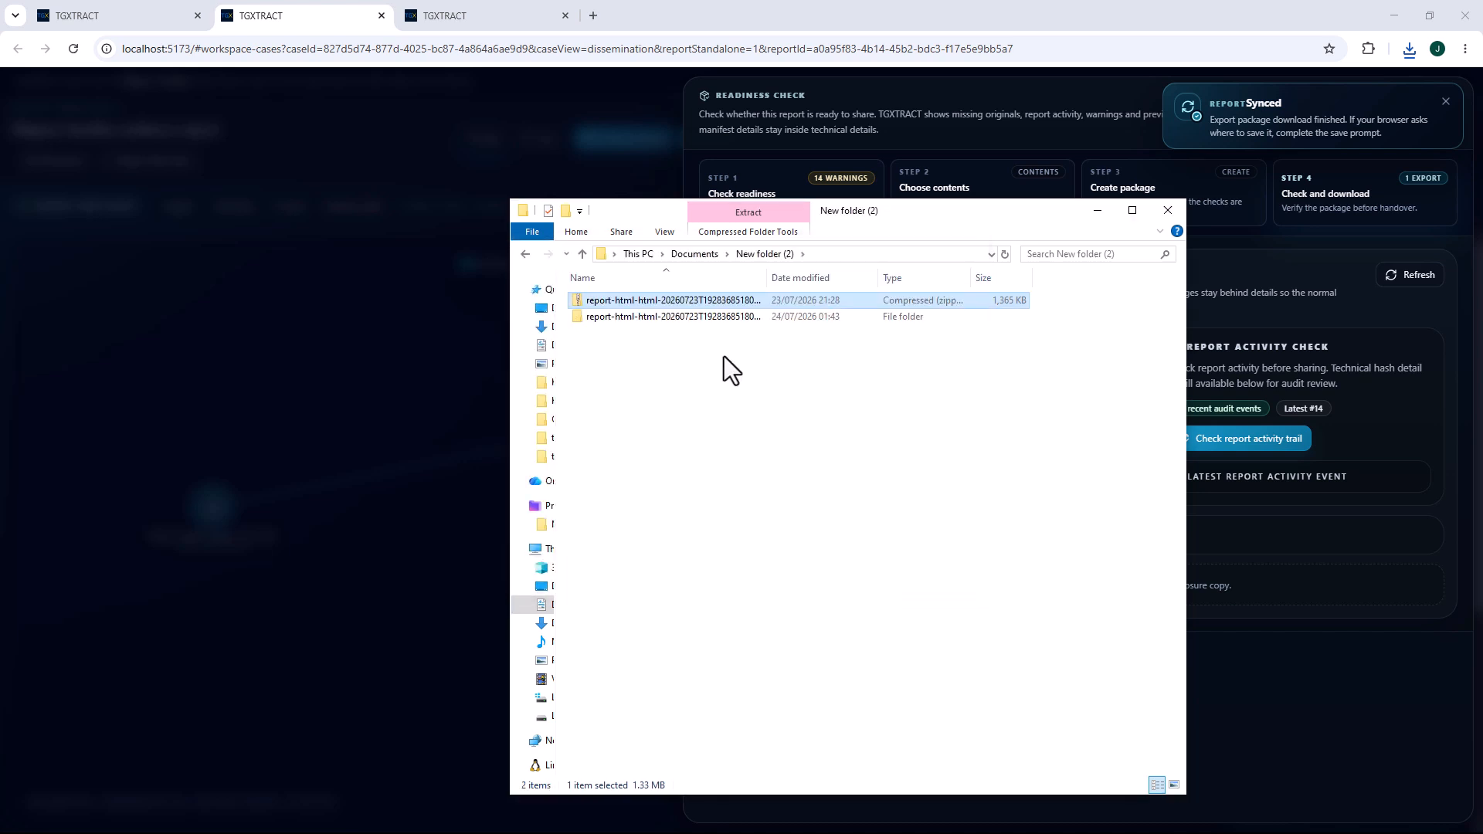
# Open report.html from the extracted package folder in Google Chrome.
pyautogui.doubleClick(628, 318)
pyautogui.rightClick(602, 462)
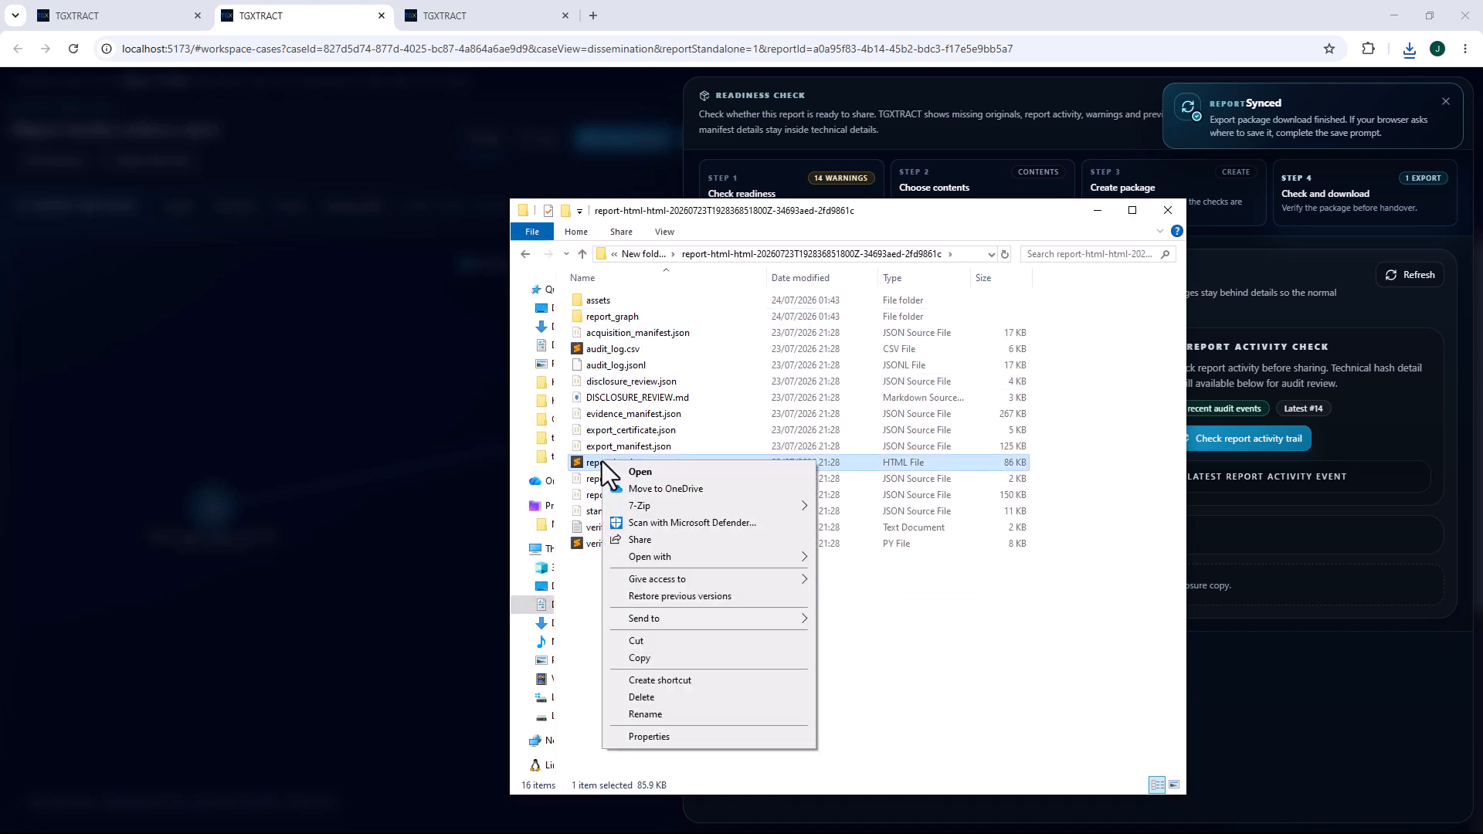
pyautogui.moveTo(669, 558)
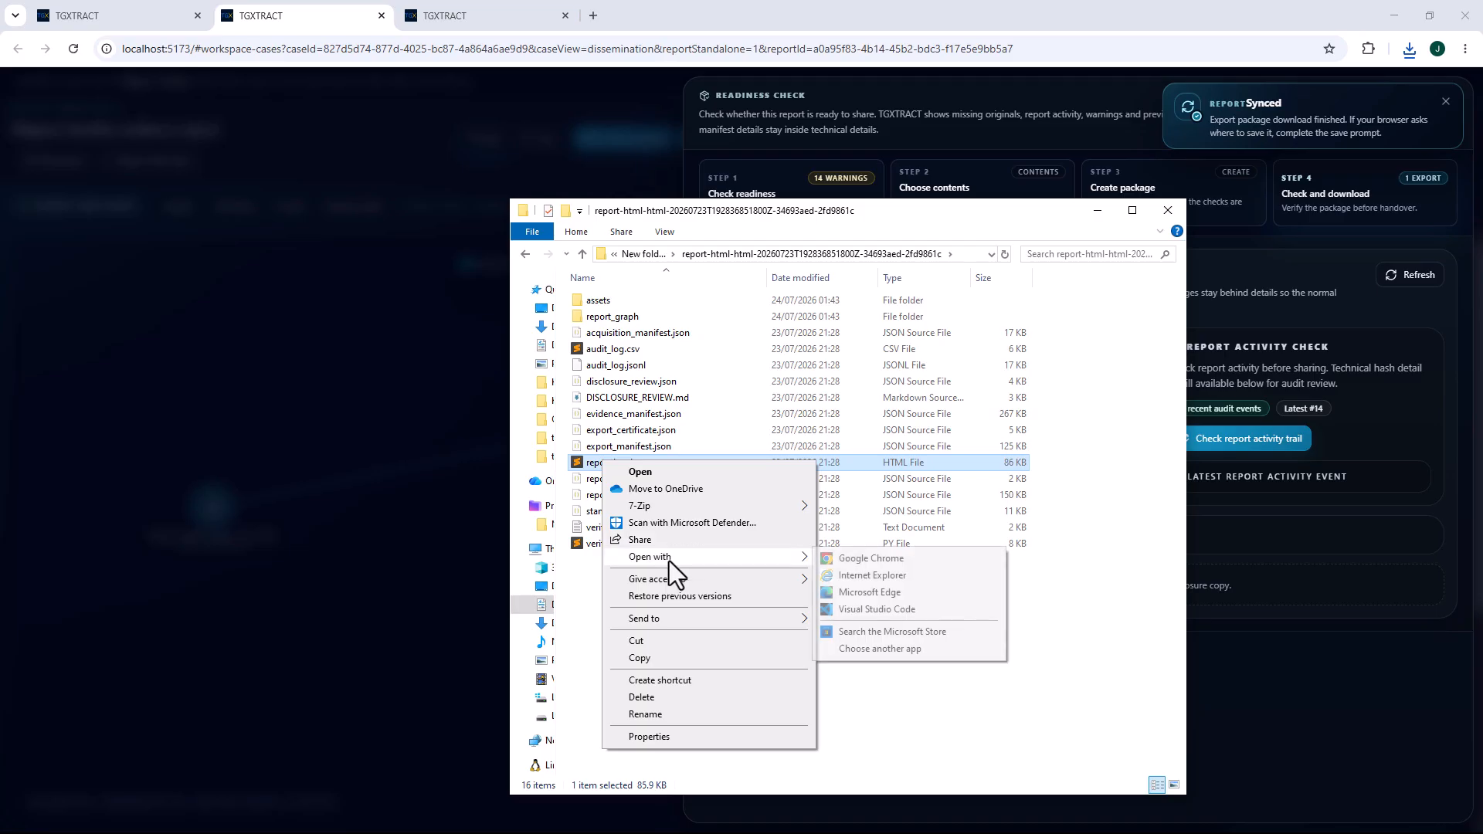
pyautogui.click(868, 561)
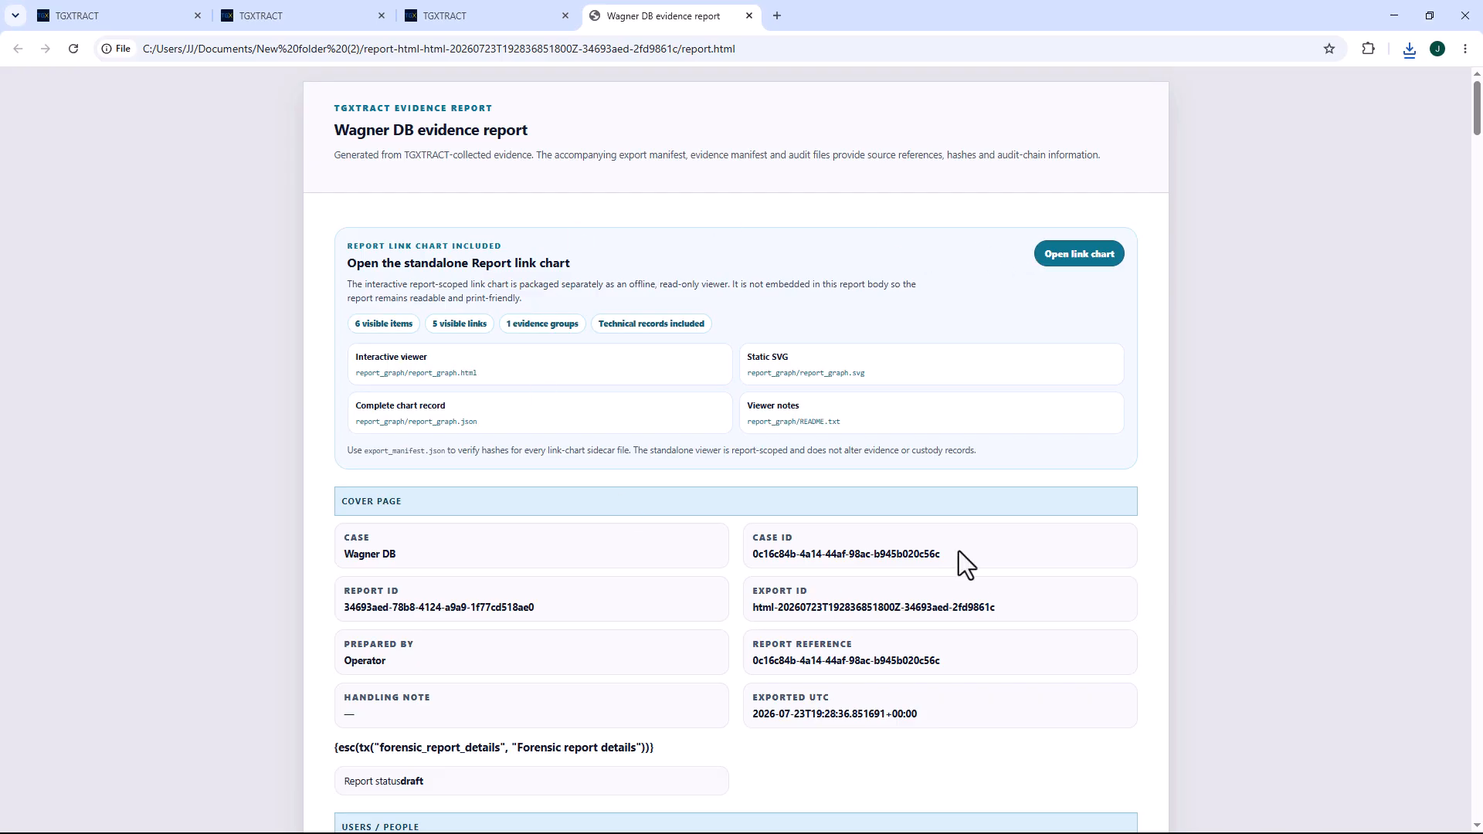
# Open the standalone link chart from the exported report, reposition the member's node and inspect the details of Message 166.
pyautogui.scroll(-15, 933, 544)
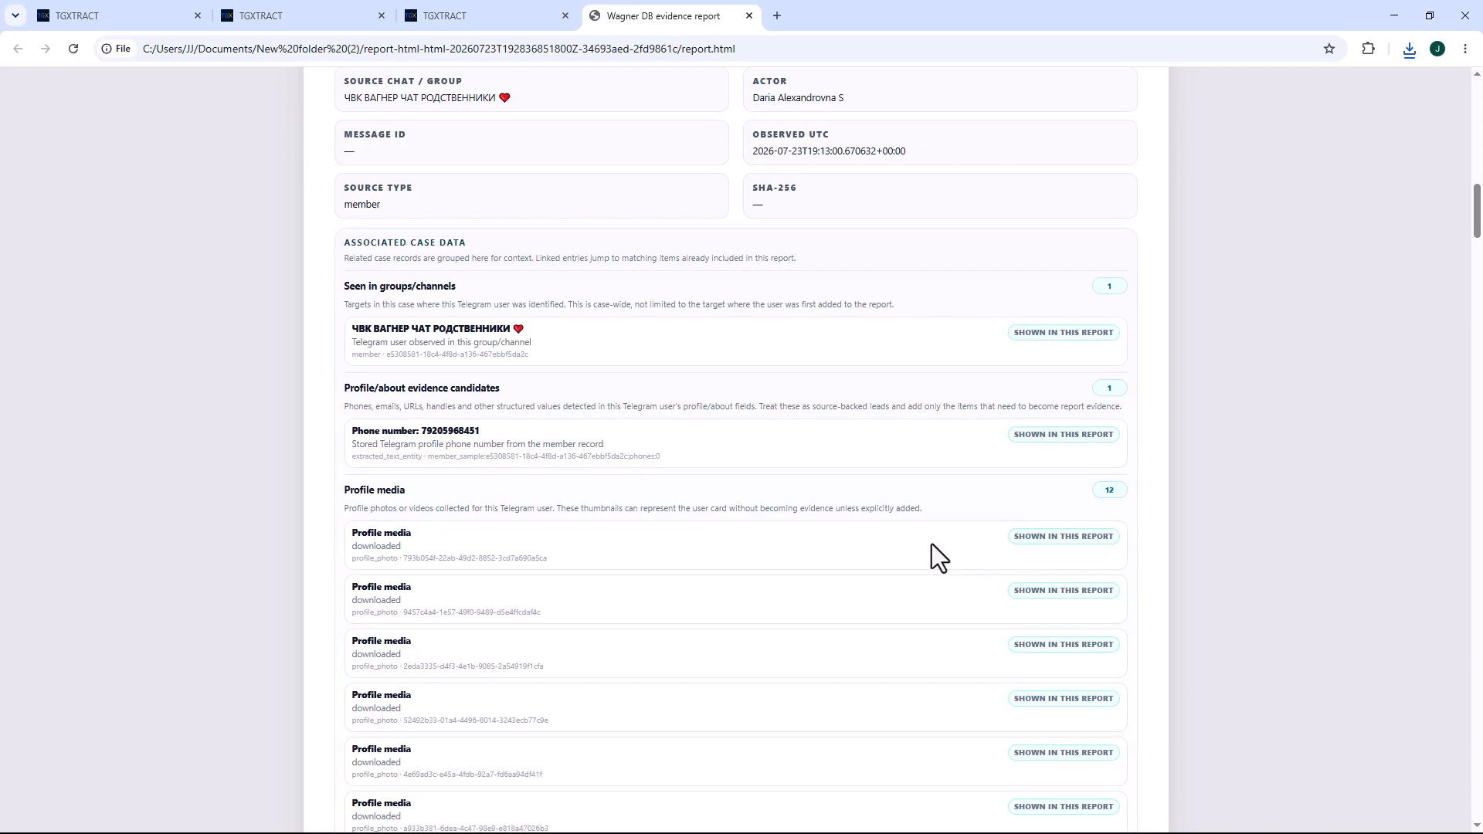
pyautogui.scroll(15, 930, 545)
pyautogui.click(1080, 255)
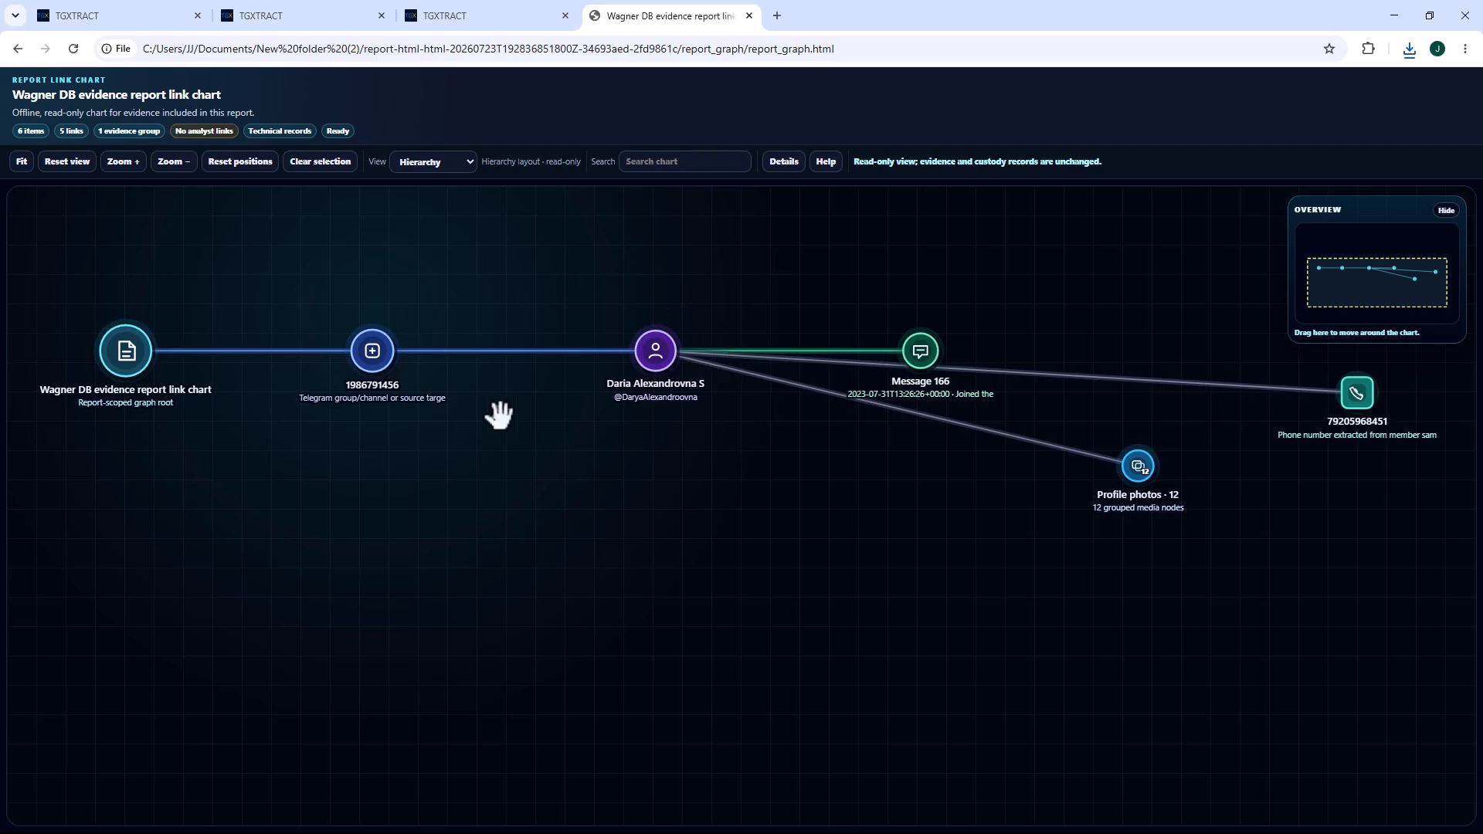
pyautogui.moveTo(641, 351); pyautogui.dragTo(499, 423)
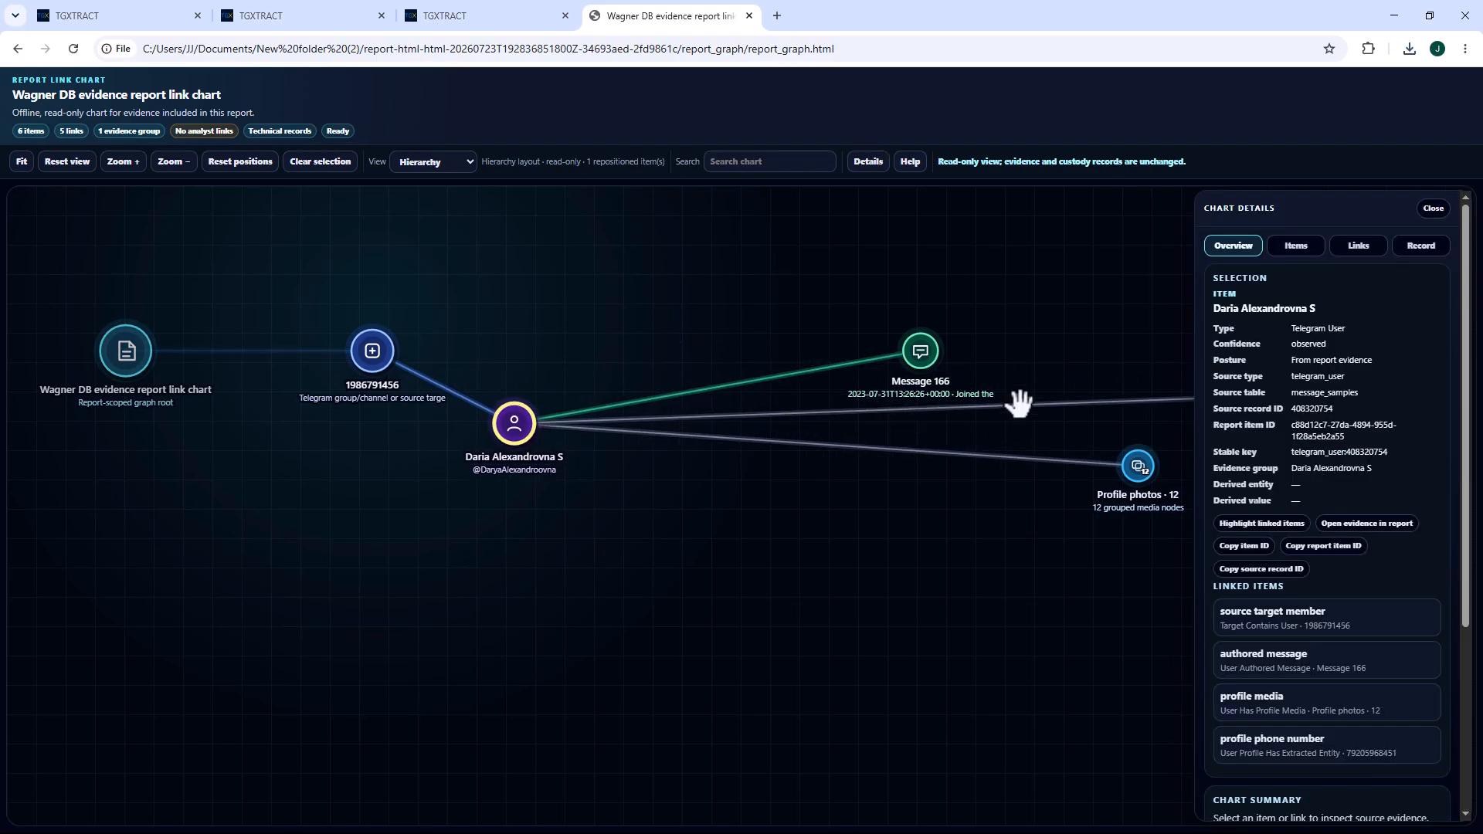
pyautogui.click(940, 356)
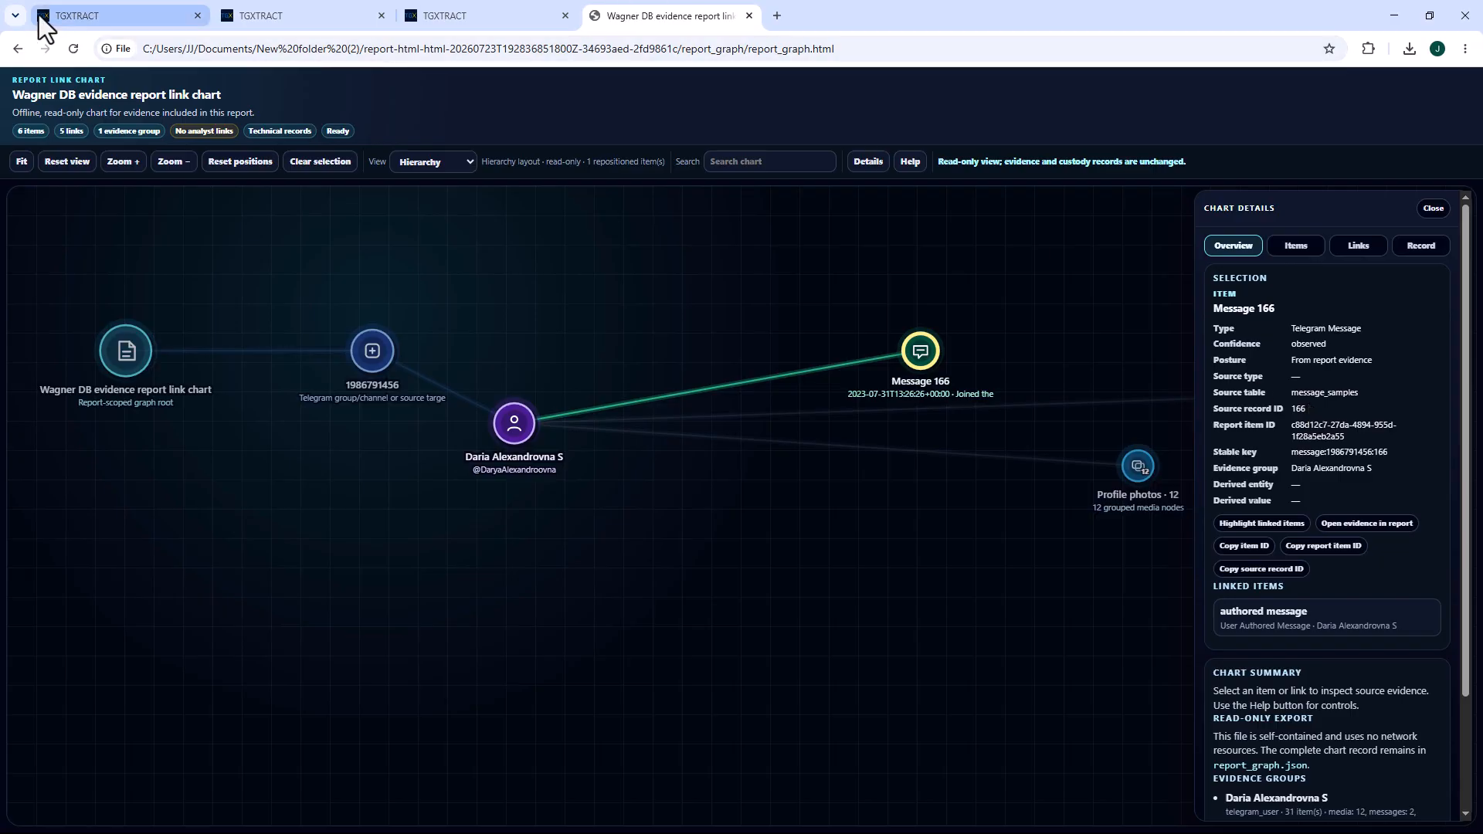
# Return to the Wagner Families case in TGXTRACT and open the list of cases.
pyautogui.click(82, 18)
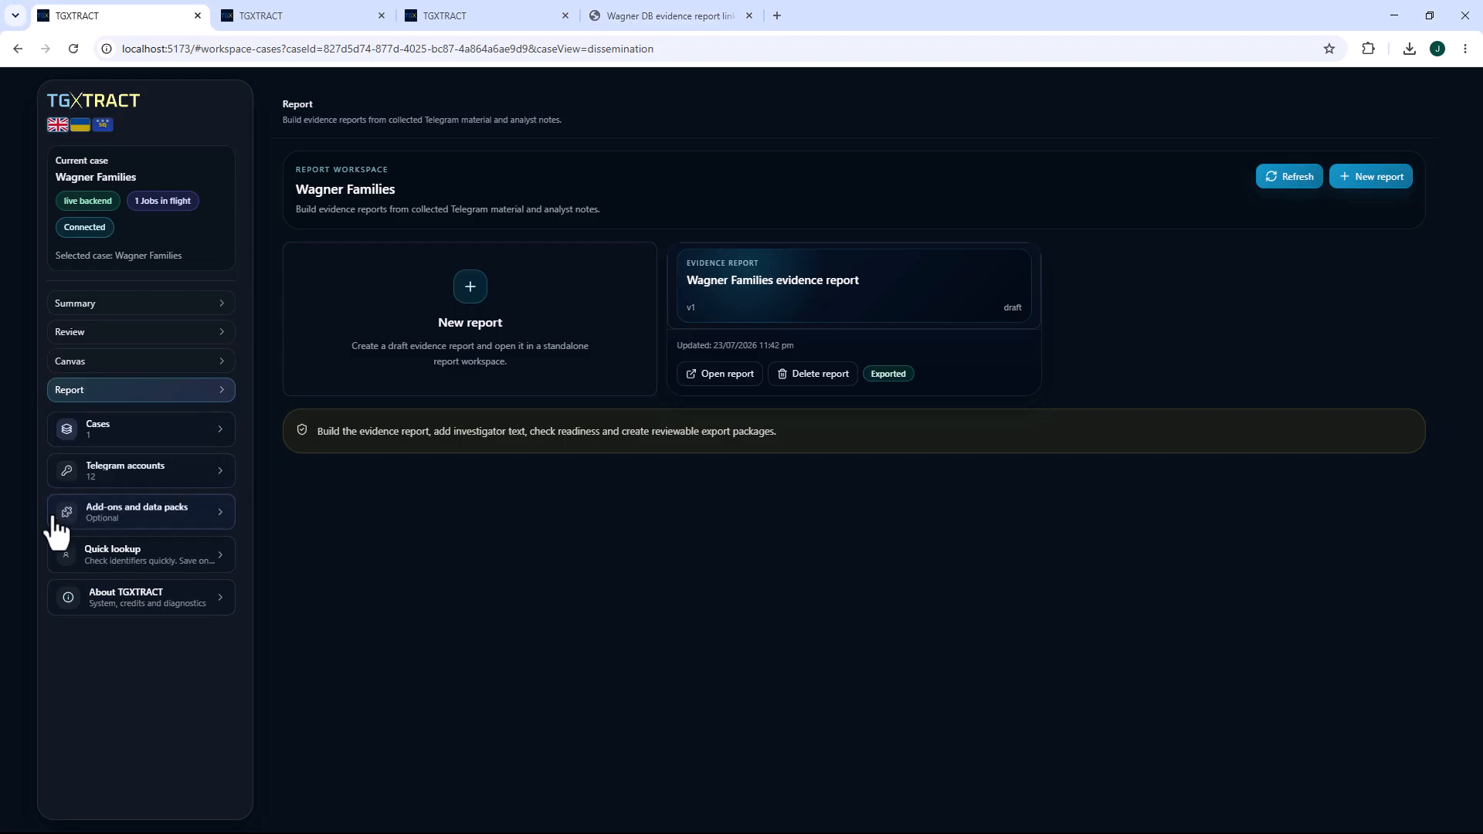
pyautogui.click(97, 434)
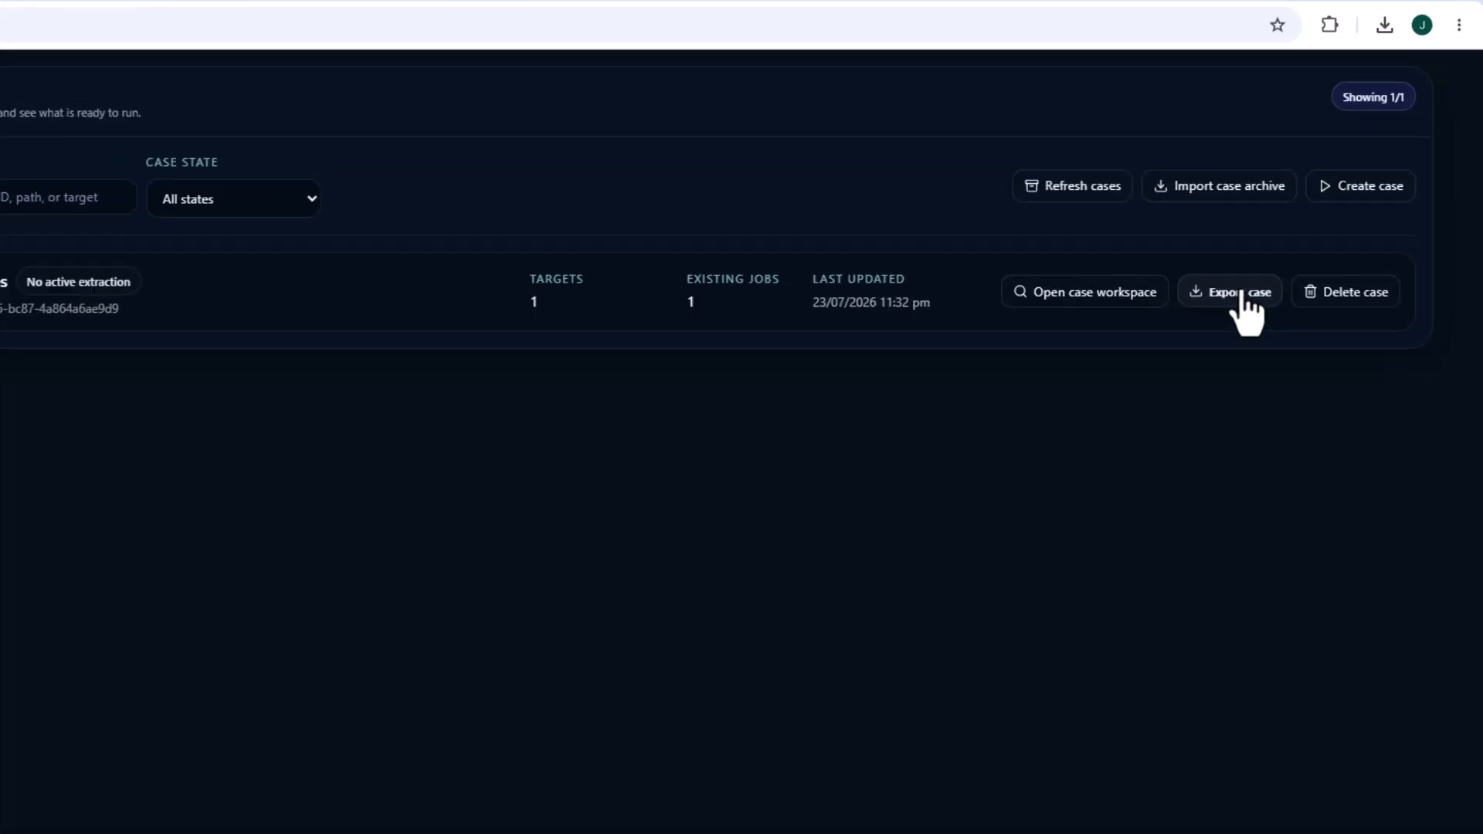